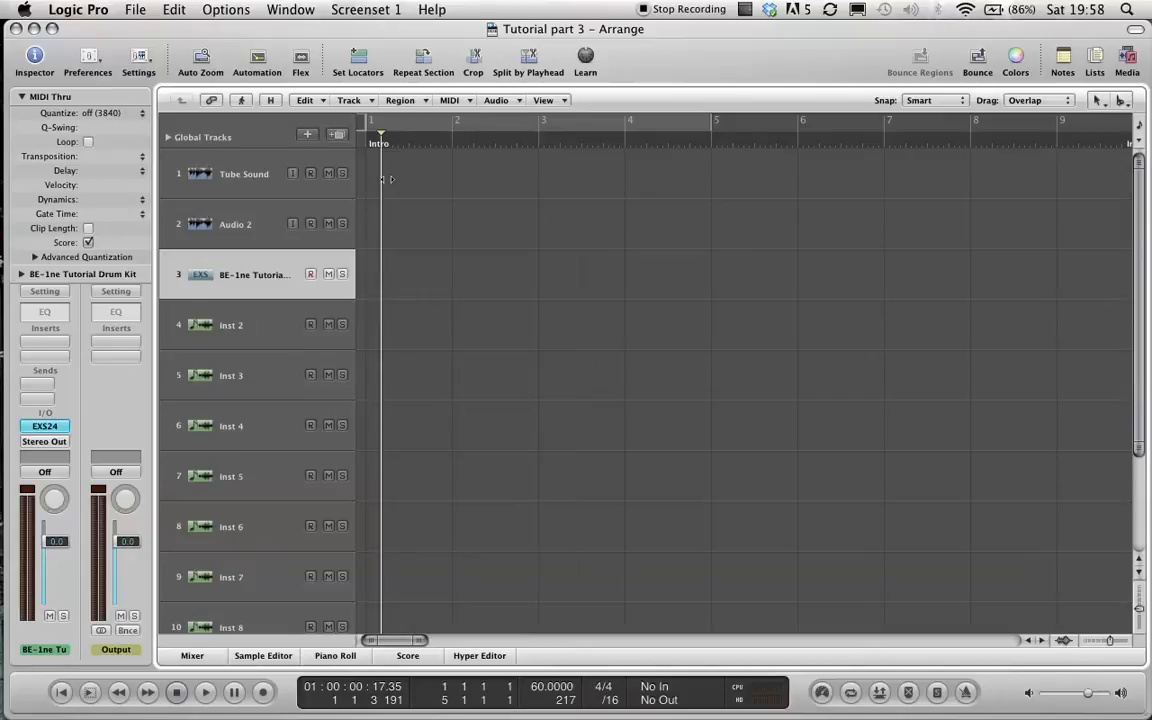
Turn on a cycle from bar 1 to bar 5 and load a stereo EVB3 Tonewheel Organ on the Inst 3 track.
{"action": "left_click", "coordinate": [416, 125]}
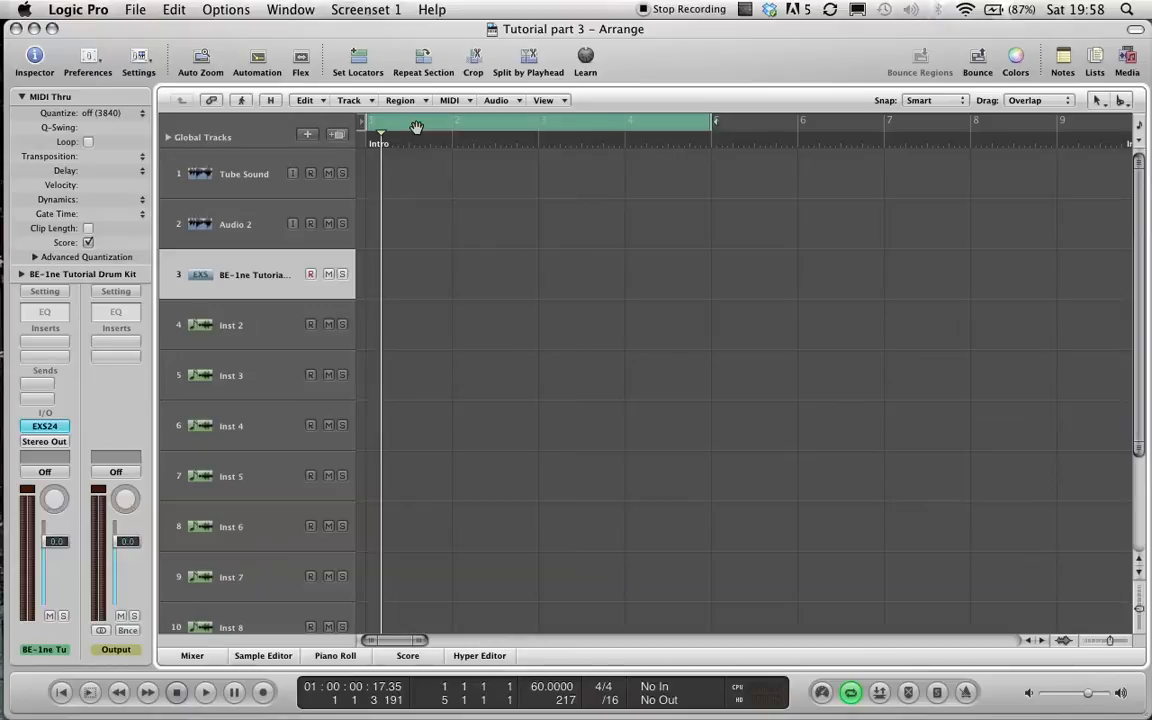
{"action": "left_click", "coordinate": [230, 361]}
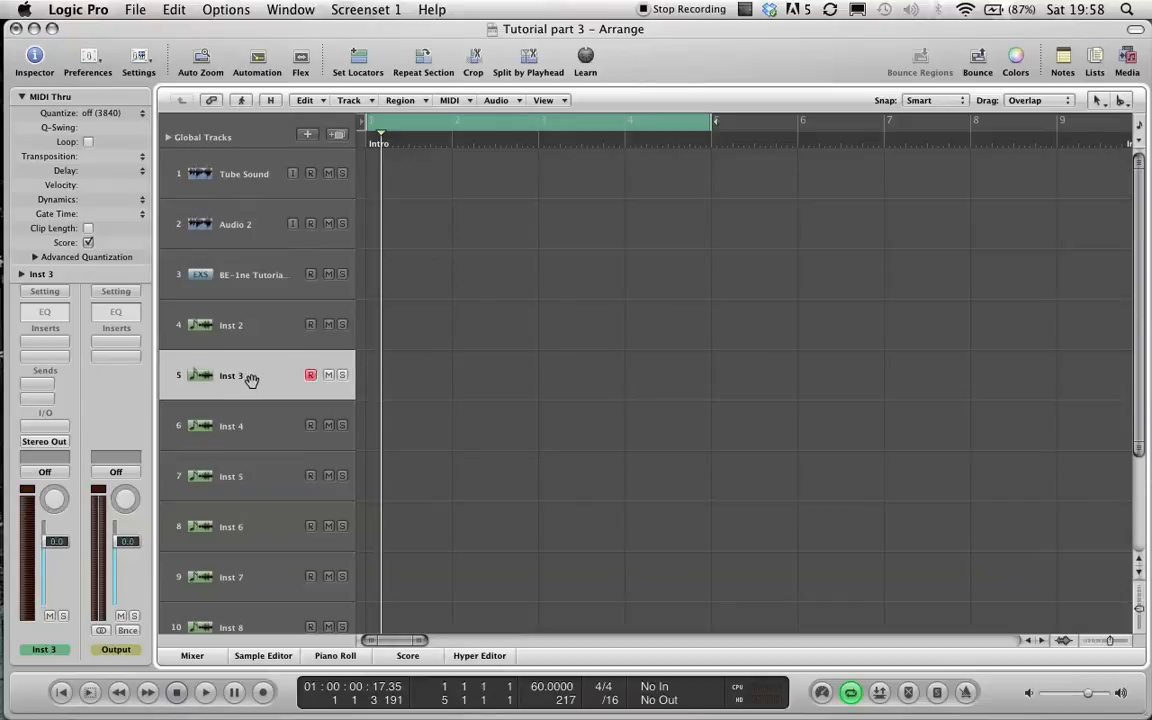
{"action": "left_click", "coordinate": [50, 396]}
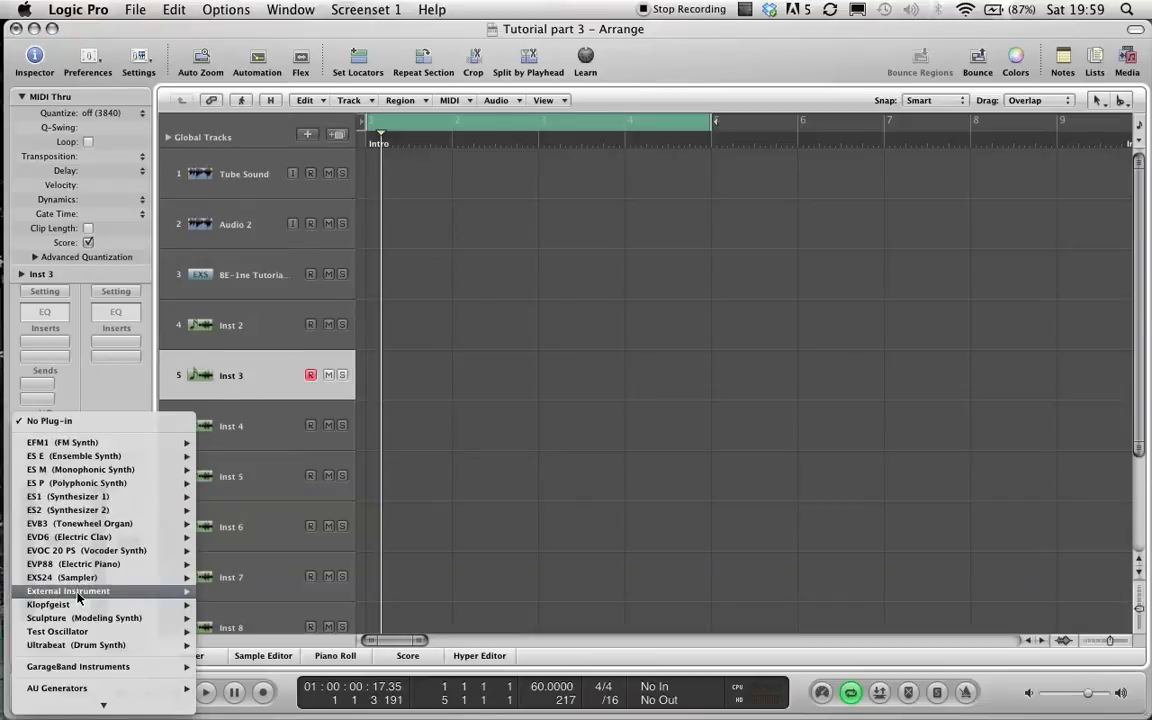
{"action": "mouse_move", "coordinate": [79, 572]}
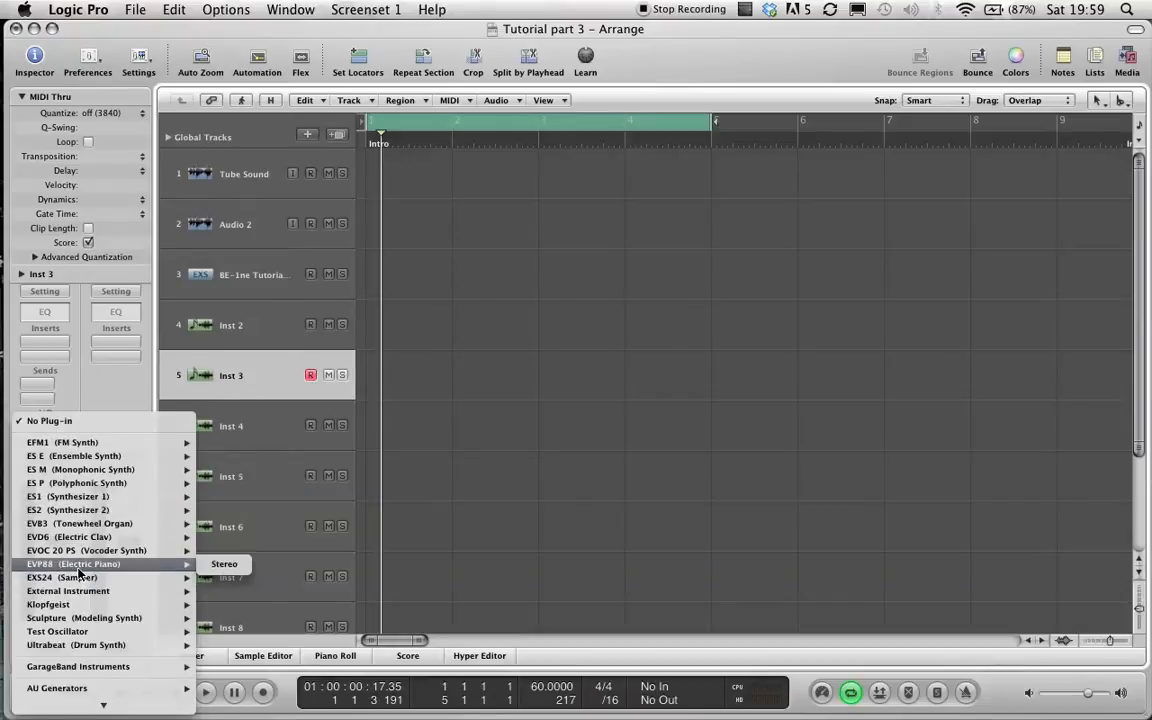
{"action": "mouse_move", "coordinate": [79, 525]}
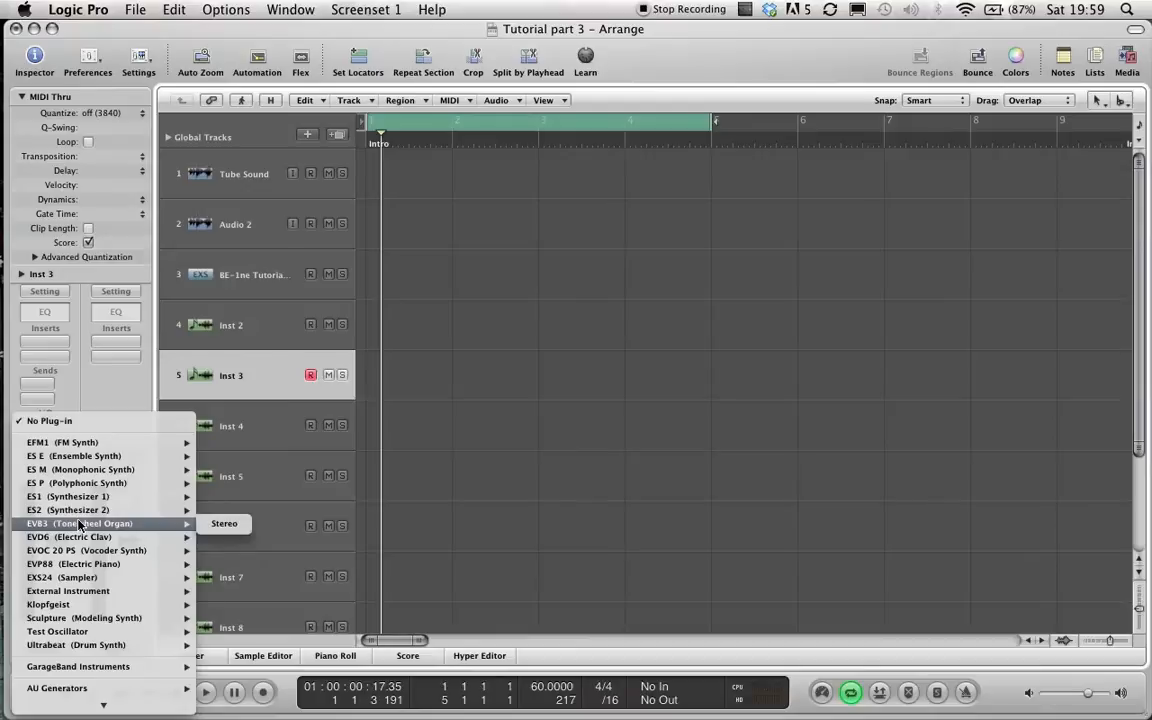
{"action": "left_click", "coordinate": [225, 525]}
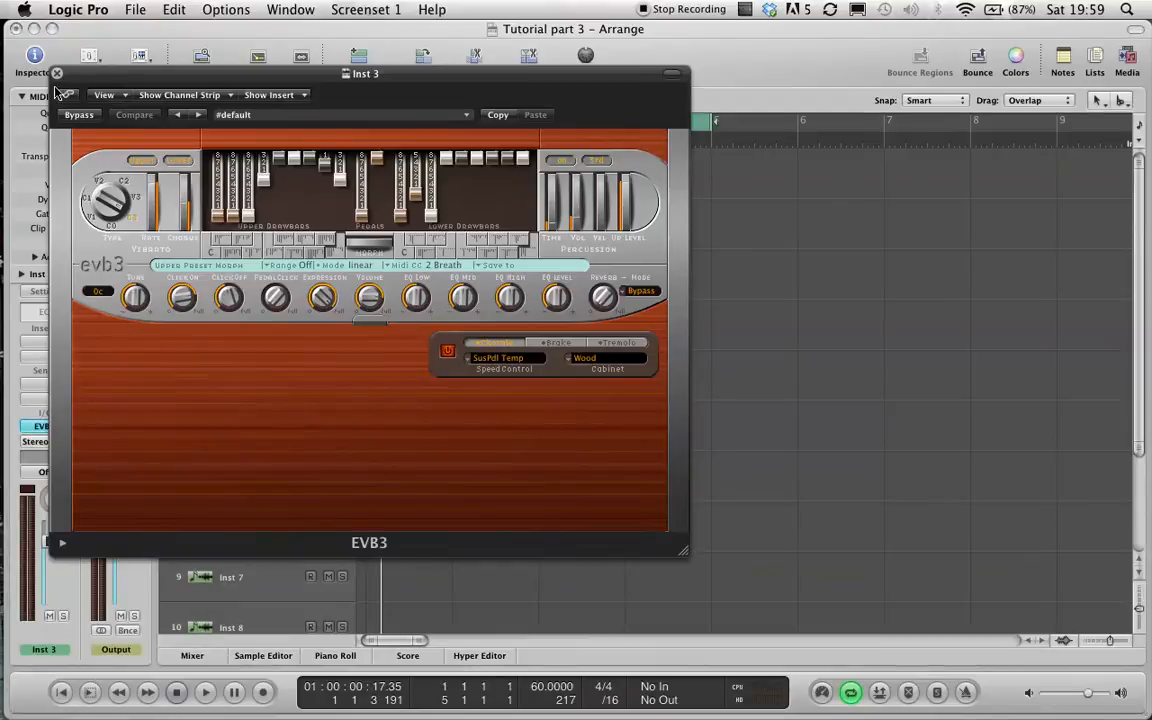
{"action": "left_click", "coordinate": [57, 73]}
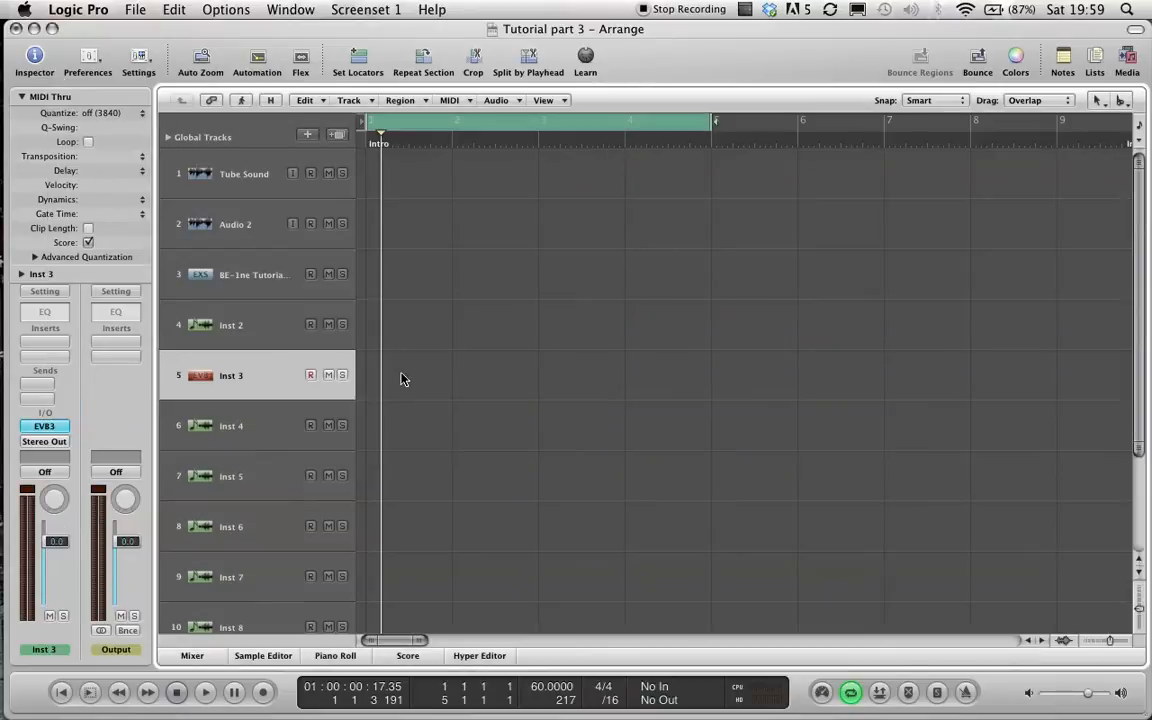
Set the tempo to 85 and record an organ region on Inst 3 over the cycle.
{"action": "double_click", "coordinate": [543, 689]}
{"action": "type", "text": "85"}
{"action": "key", "text": "Return"}
{"action": "key", "text": "r"}
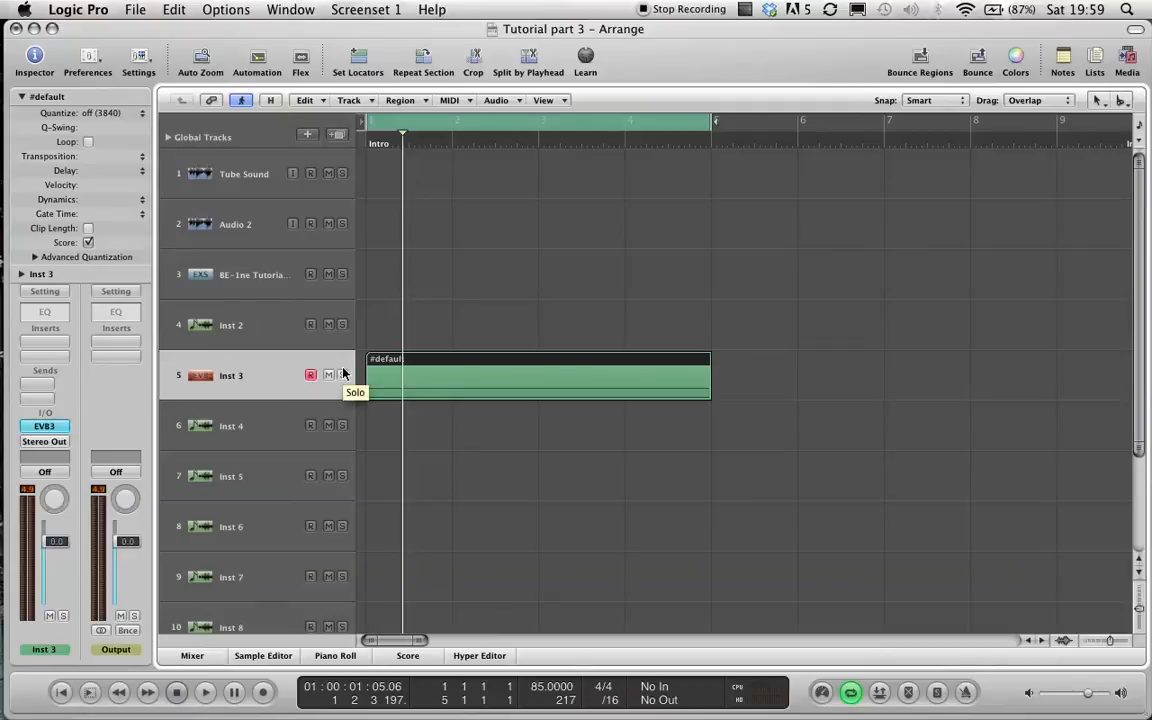
Bounce the cycle to the home folder as a file named B3 organ Cm.
{"action": "key", "text": "super+b"}
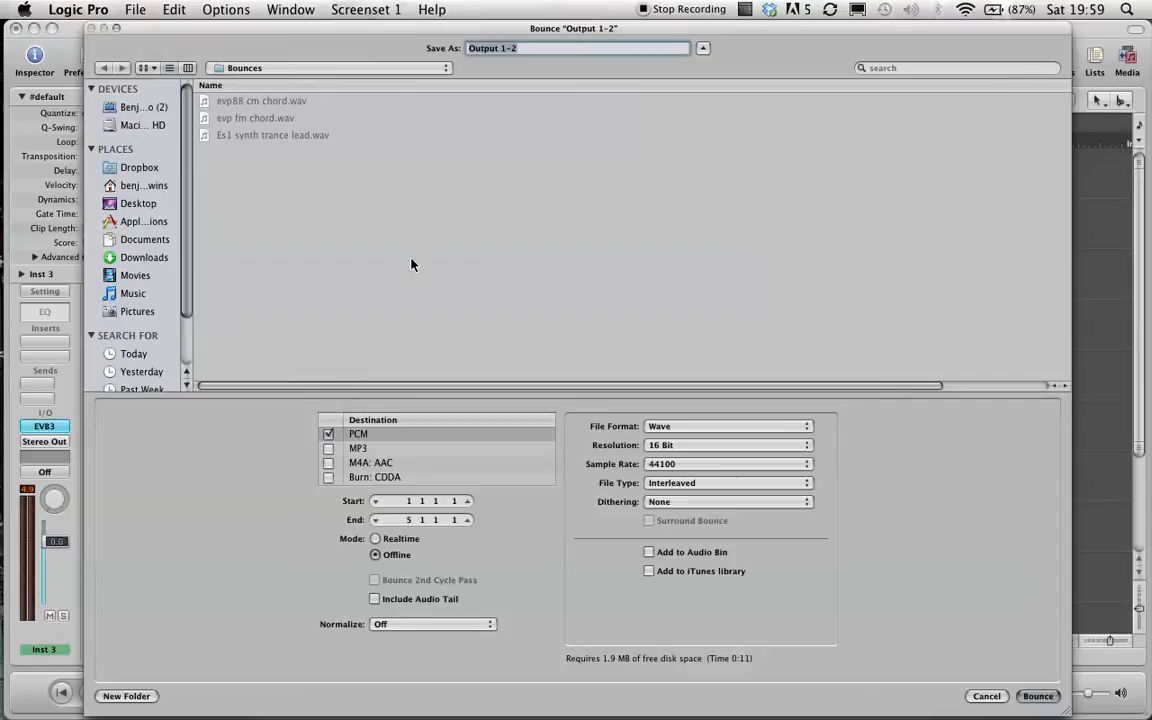
{"action": "left_click", "coordinate": [118, 184]}
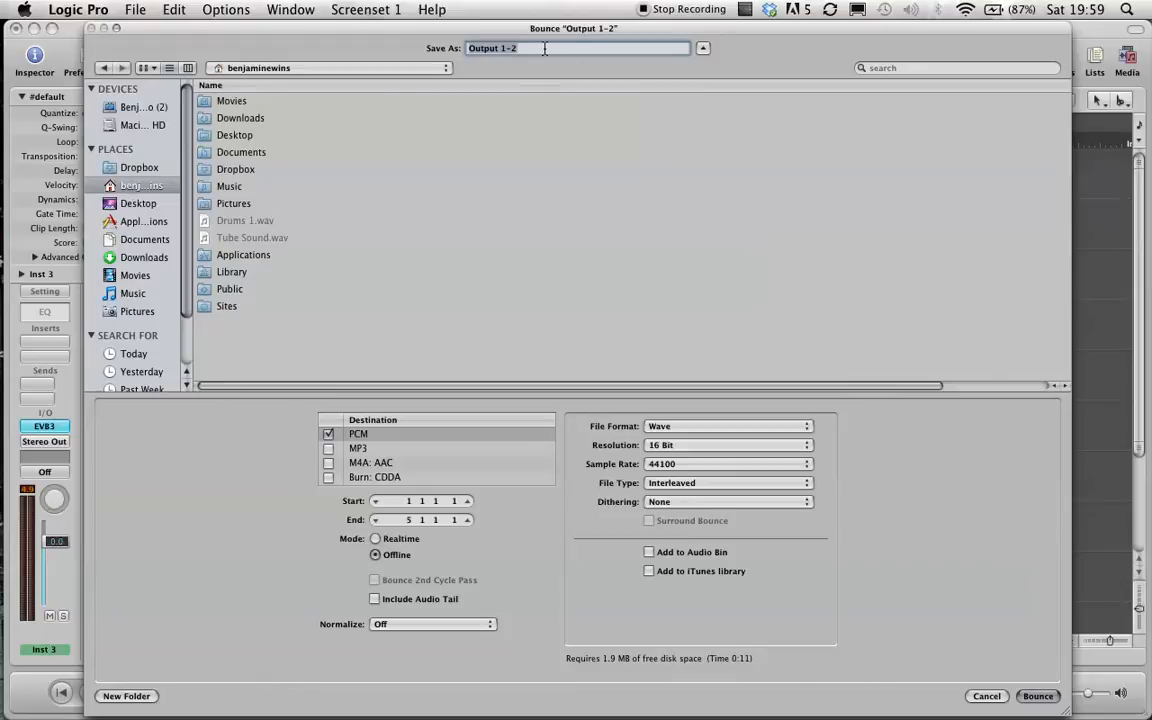
{"action": "type", "text": "B3 Cm"}
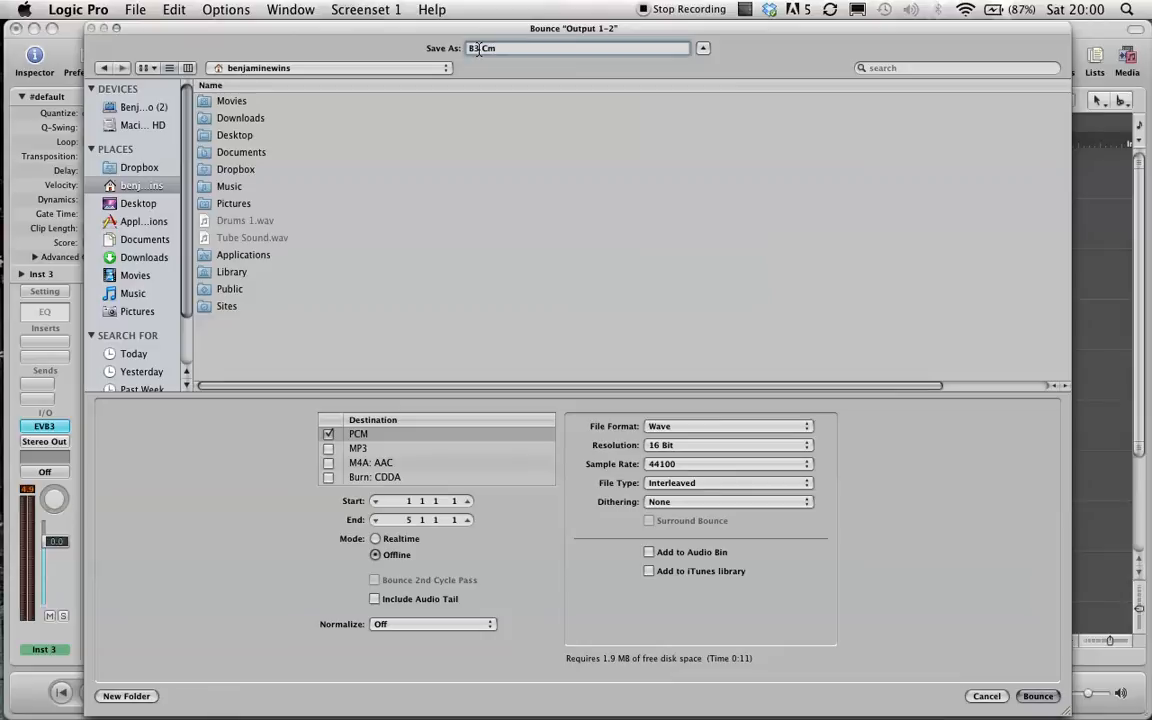
{"action": "type", "text": "organ"}
{"action": "left_click", "coordinate": [1037, 696]}
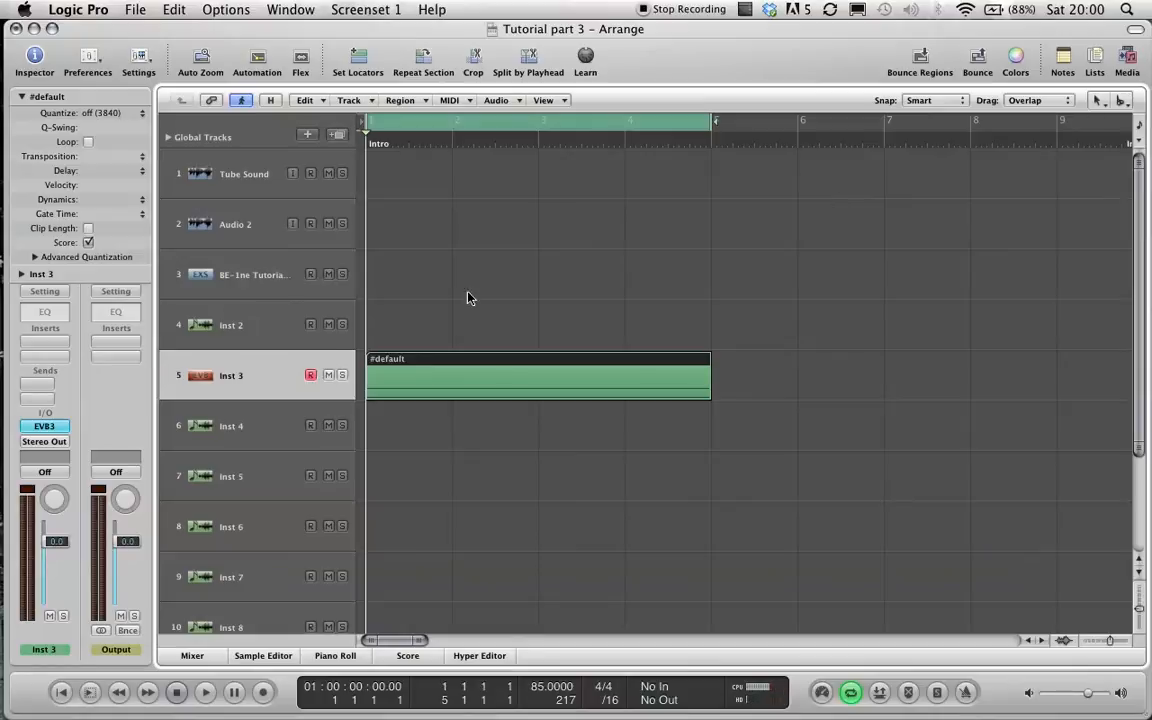
Mute the recorded organ region and load a stereo EXS24 sampler on the Inst 2 track.
{"action": "key", "text": "m"}
{"action": "left_click", "coordinate": [255, 334]}
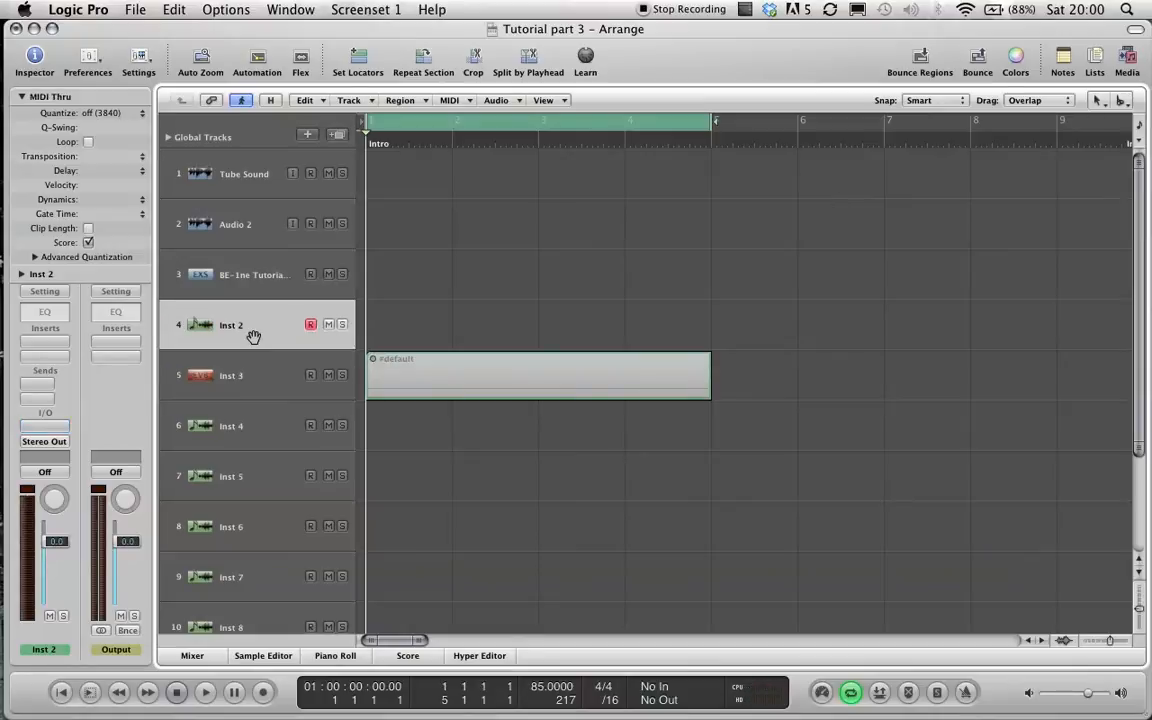
{"action": "left_click", "coordinate": [44, 425]}
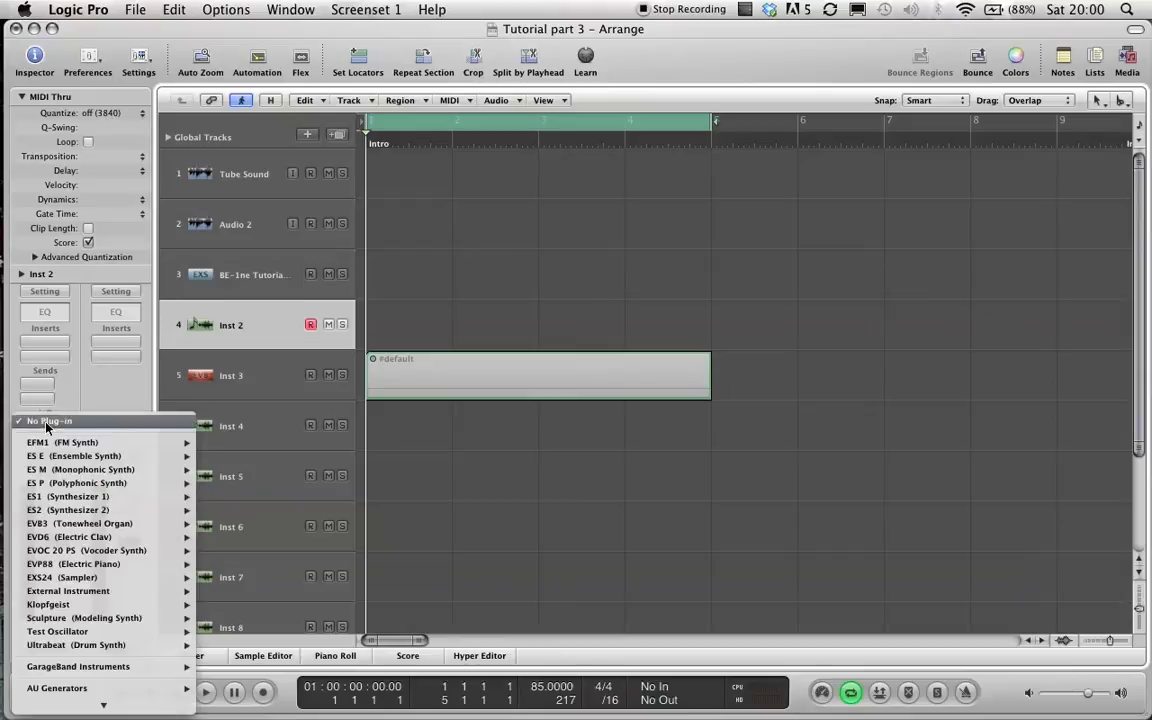
{"action": "mouse_move", "coordinate": [112, 580]}
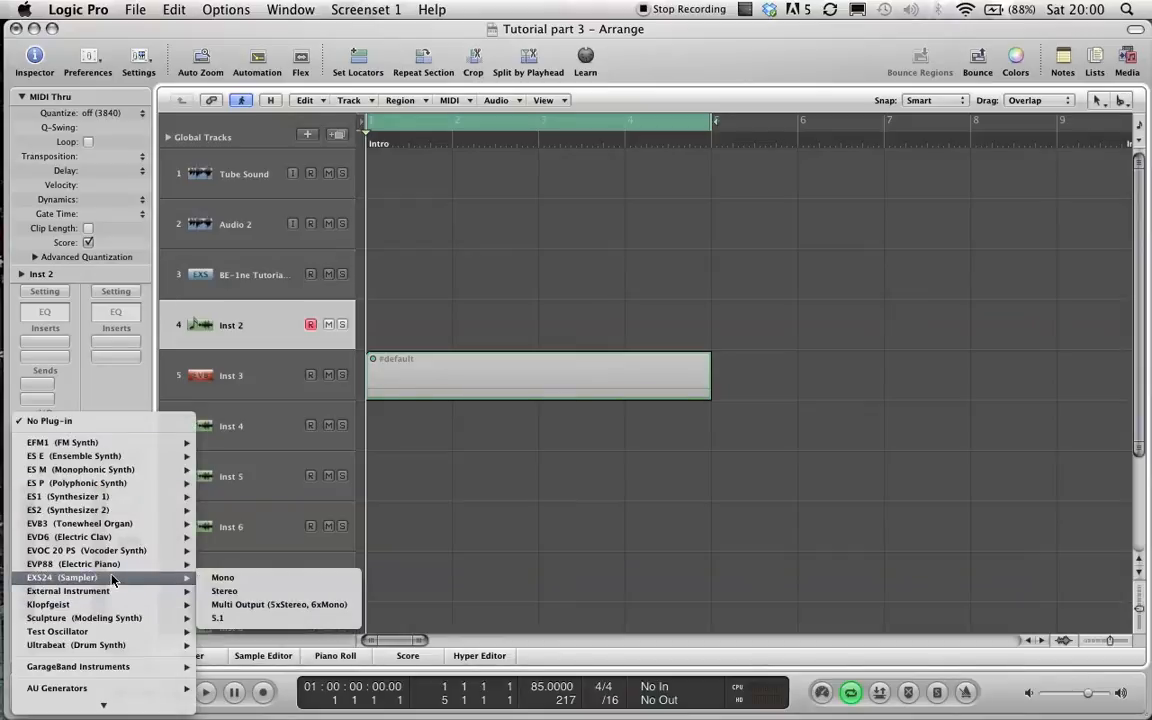
{"action": "left_click", "coordinate": [265, 580]}
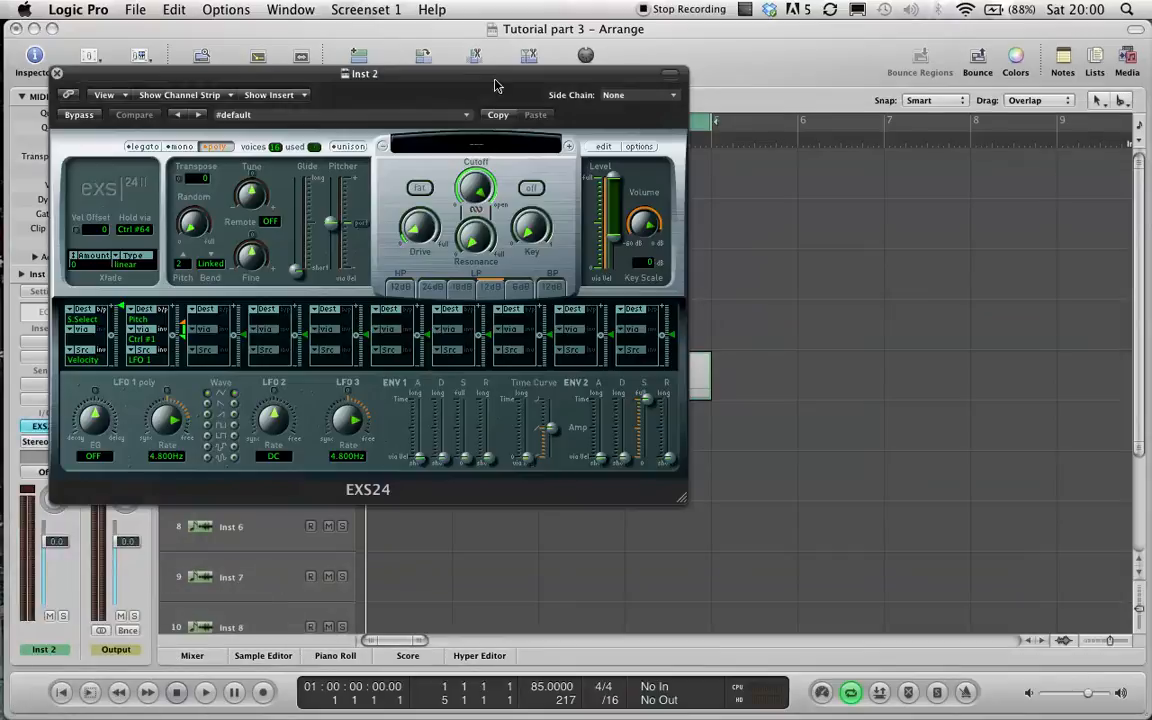
Open the EXS24 instrument editor and drag B3 organ Cm.wav from Finder into it as a new zone.
{"action": "left_click_drag", "start_coordinate": [470, 82], "coordinate": [602, 88]}
{"action": "left_click", "coordinate": [735, 157]}
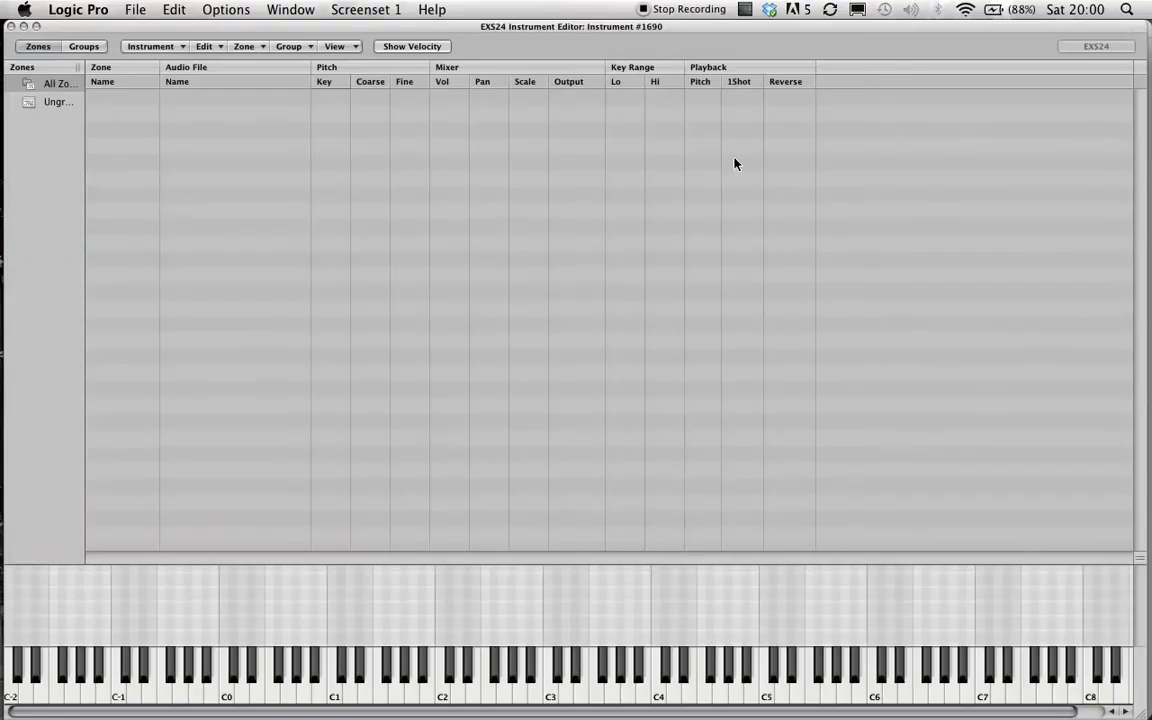
{"action": "key", "text": "super+Tab"}
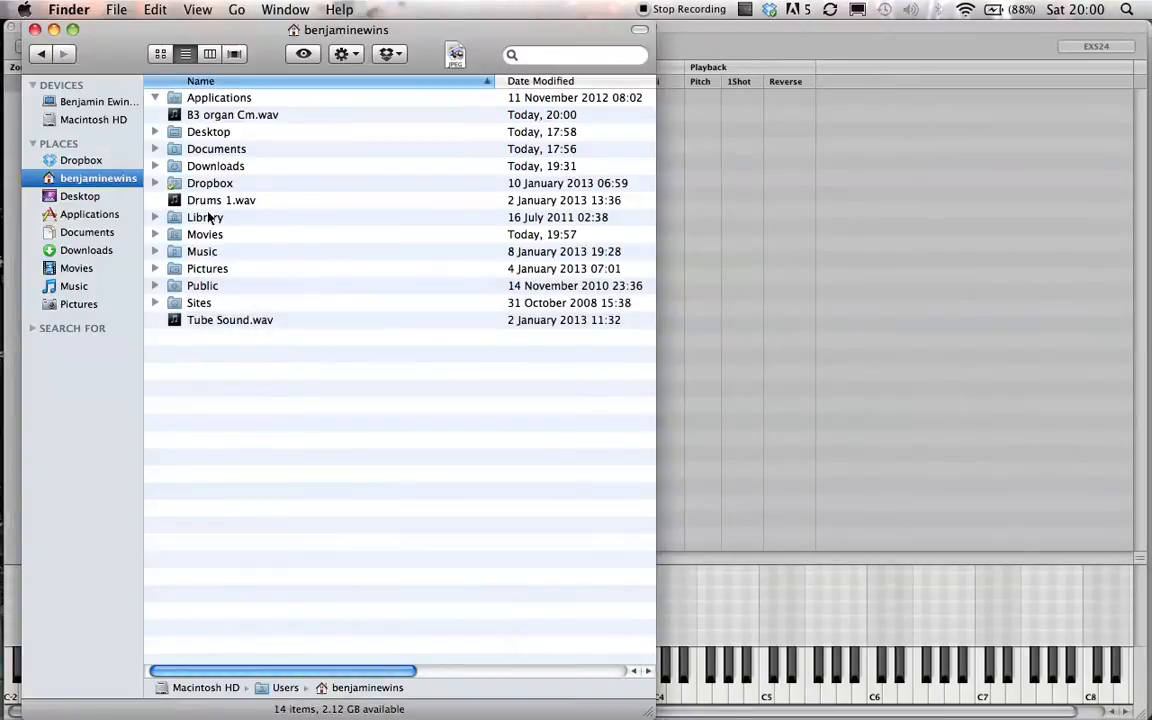
{"action": "left_click", "coordinate": [205, 118]}
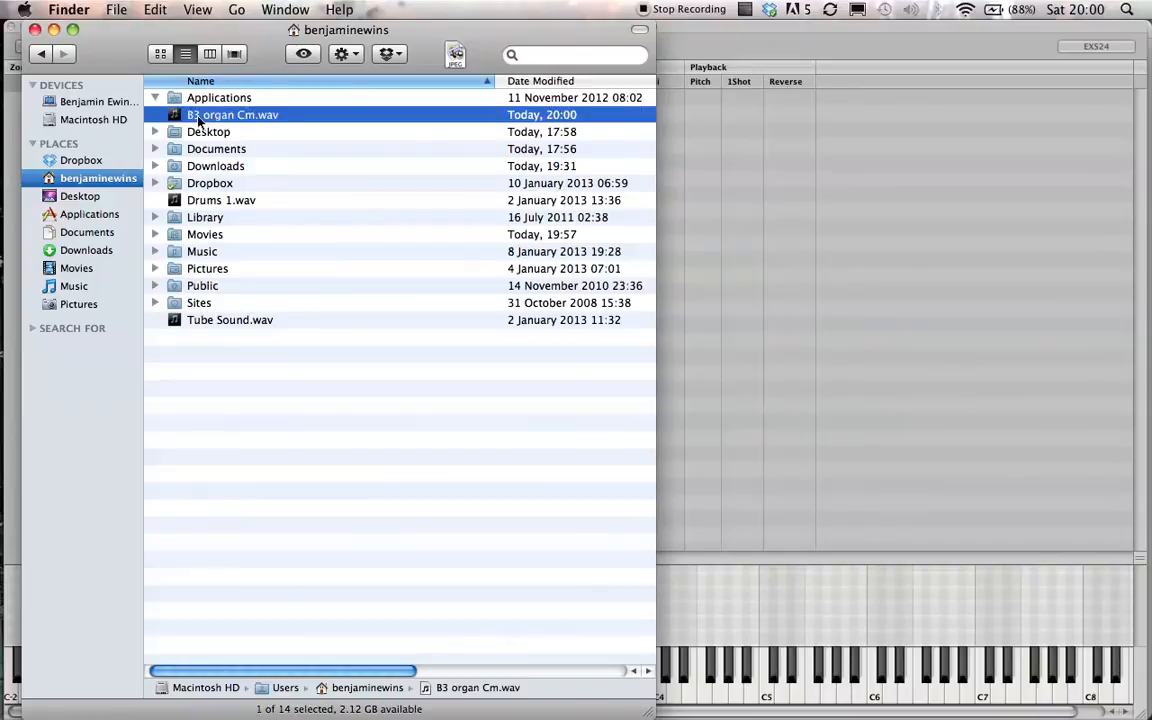
{"action": "left_click_drag", "start_coordinate": [205, 117], "coordinate": [764, 183]}
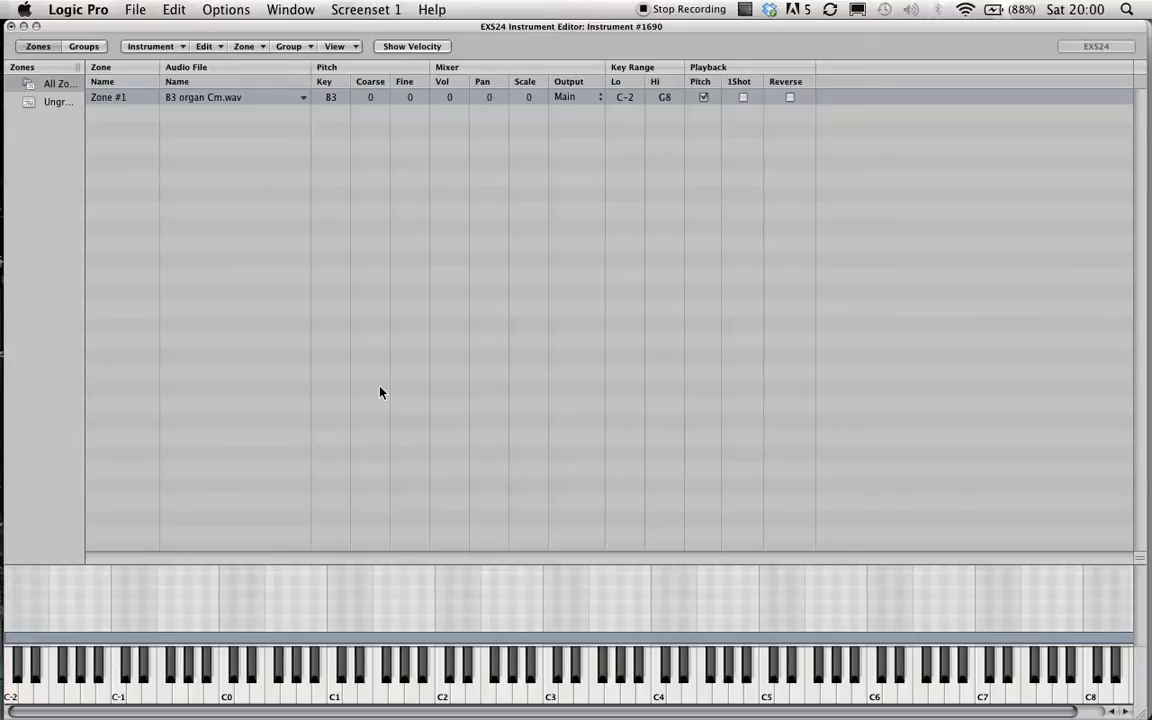
Set the zone's root key to C3 and save the sampler instrument as b3 organ Cm.
{"action": "double_click", "coordinate": [332, 100]}
{"action": "type", "text": "c3"}
{"action": "left_click", "coordinate": [152, 46]}
{"action": "mouse_move", "coordinate": [222, 172]}
{"action": "left_click", "coordinate": [220, 146]}
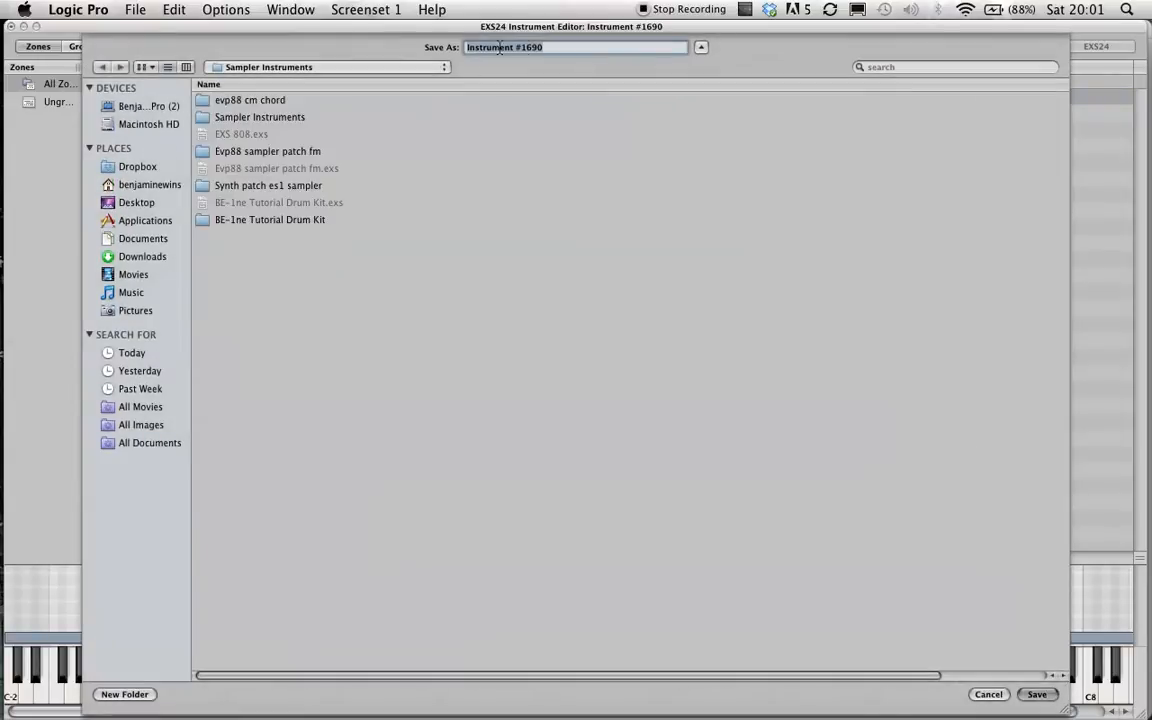
{"action": "type", "text": "b3 ergan Cm"}
{"action": "key", "text": "Return"}
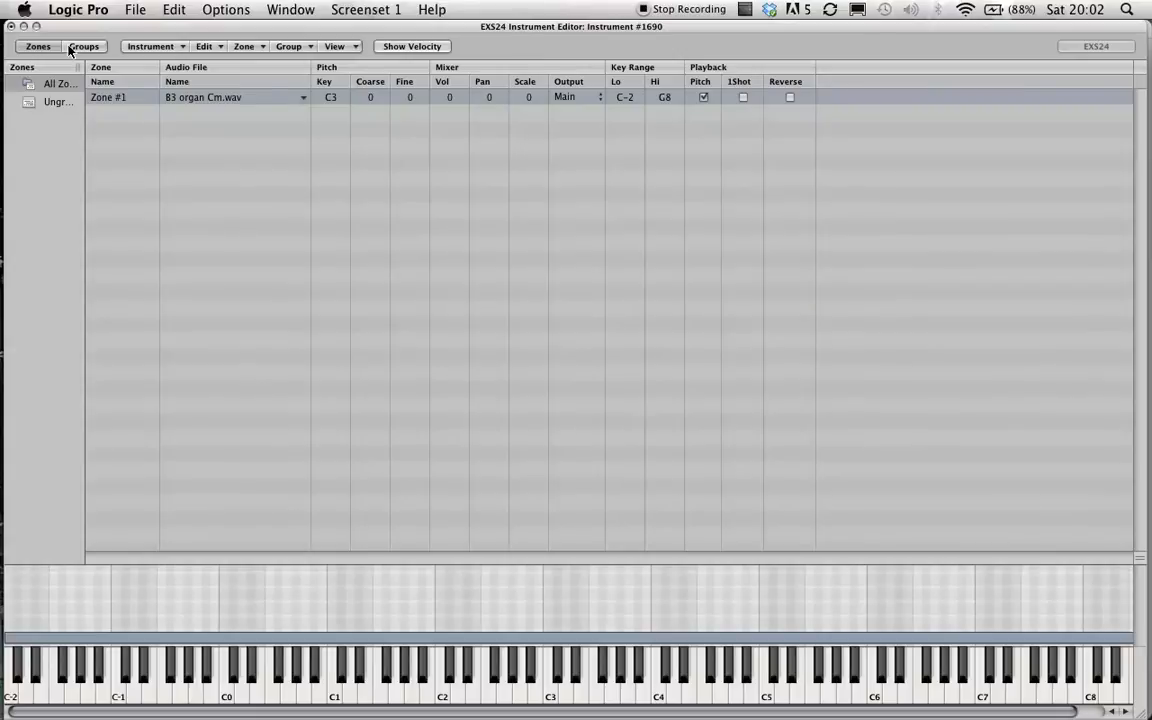
Close the sampler windows and open the EXS24 instrument editor for the BE-1ne Tutorial Drum Kit track.
{"action": "left_click", "coordinate": [10, 27]}
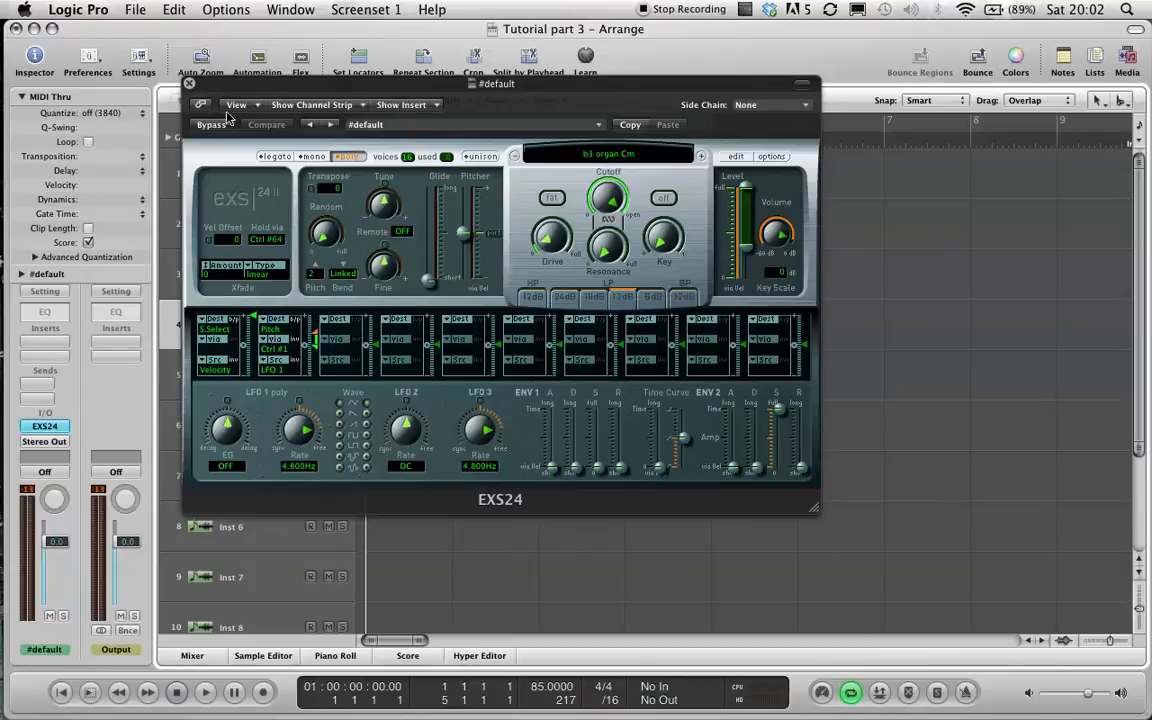
{"action": "left_click", "coordinate": [189, 83]}
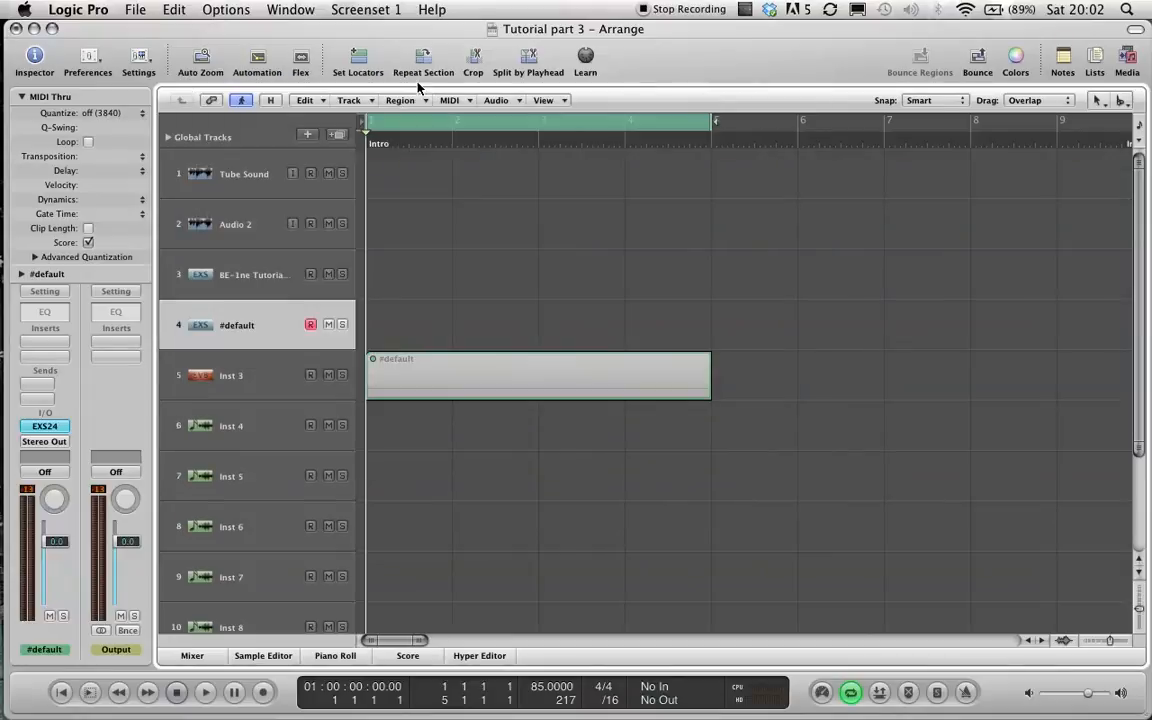
{"action": "left_click", "coordinate": [235, 272]}
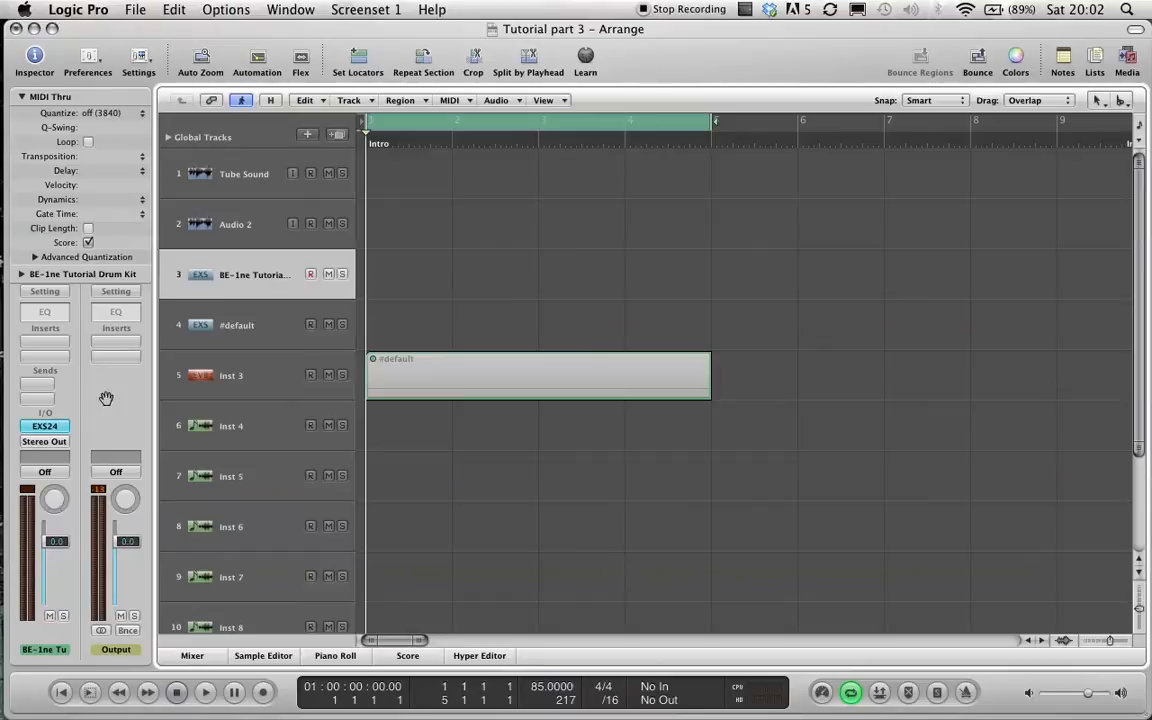
{"action": "left_click", "coordinate": [47, 427]}
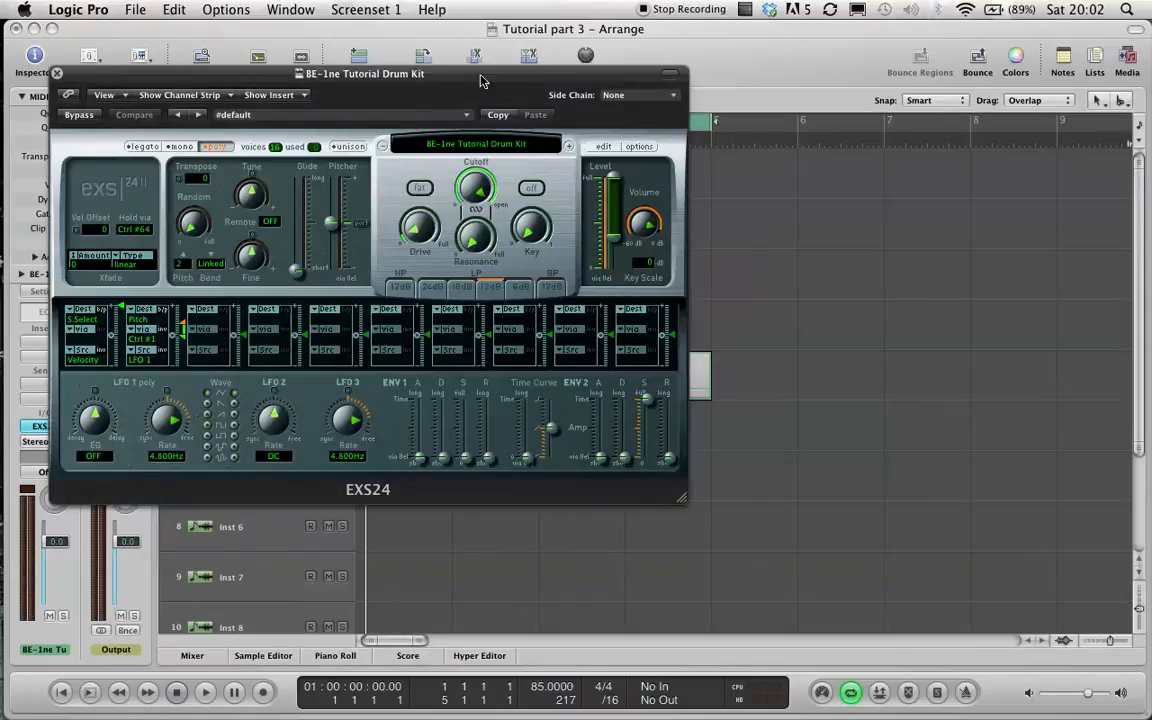
{"action": "left_click_drag", "start_coordinate": [389, 77], "coordinate": [439, 80]}
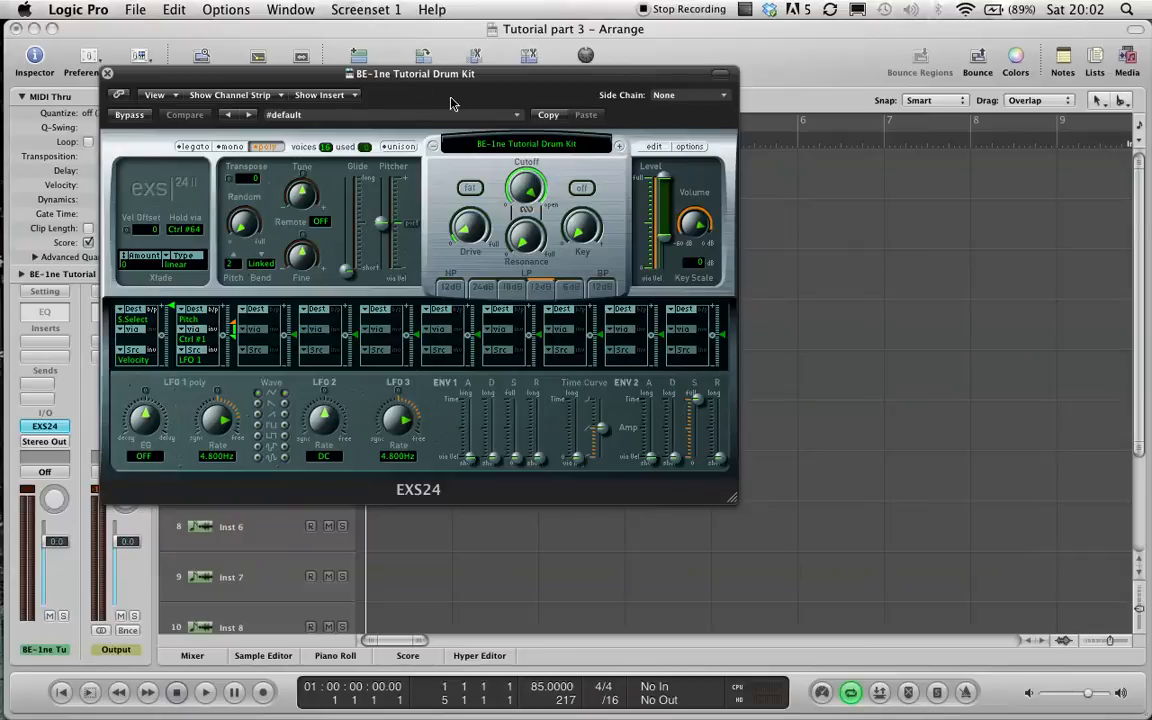
{"action": "left_click", "coordinate": [652, 146]}
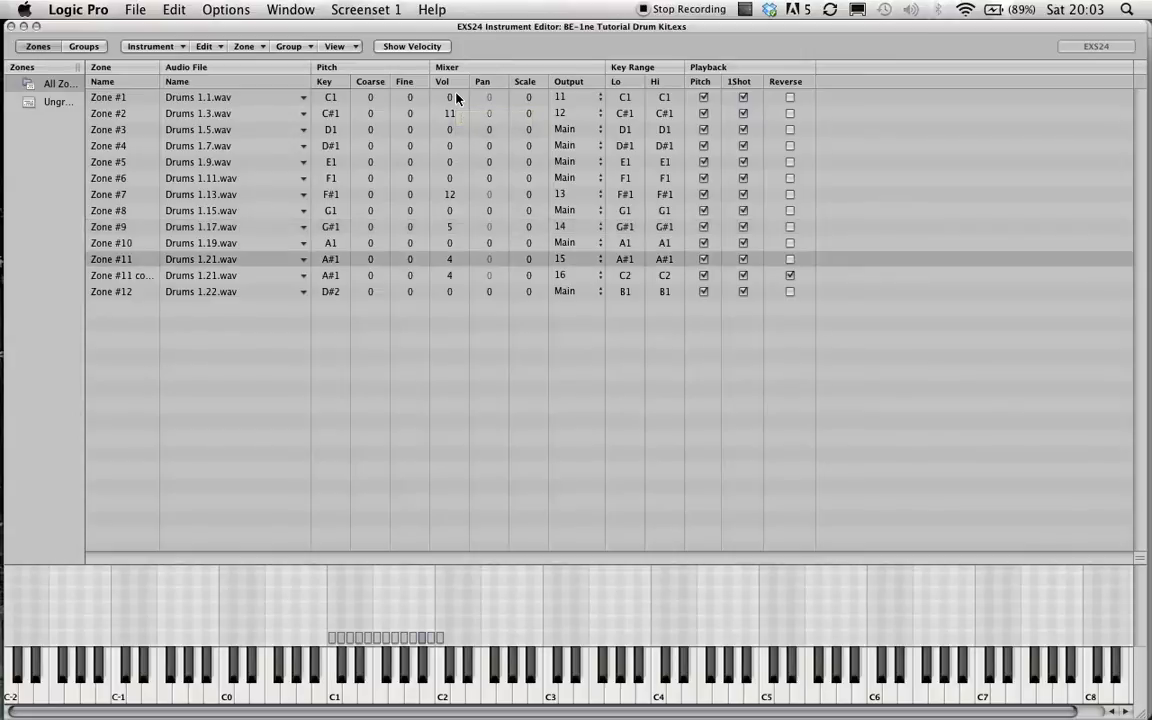
Examine the output assignments and audio files of the drum kit's zones.
{"action": "left_click", "coordinate": [579, 100]}
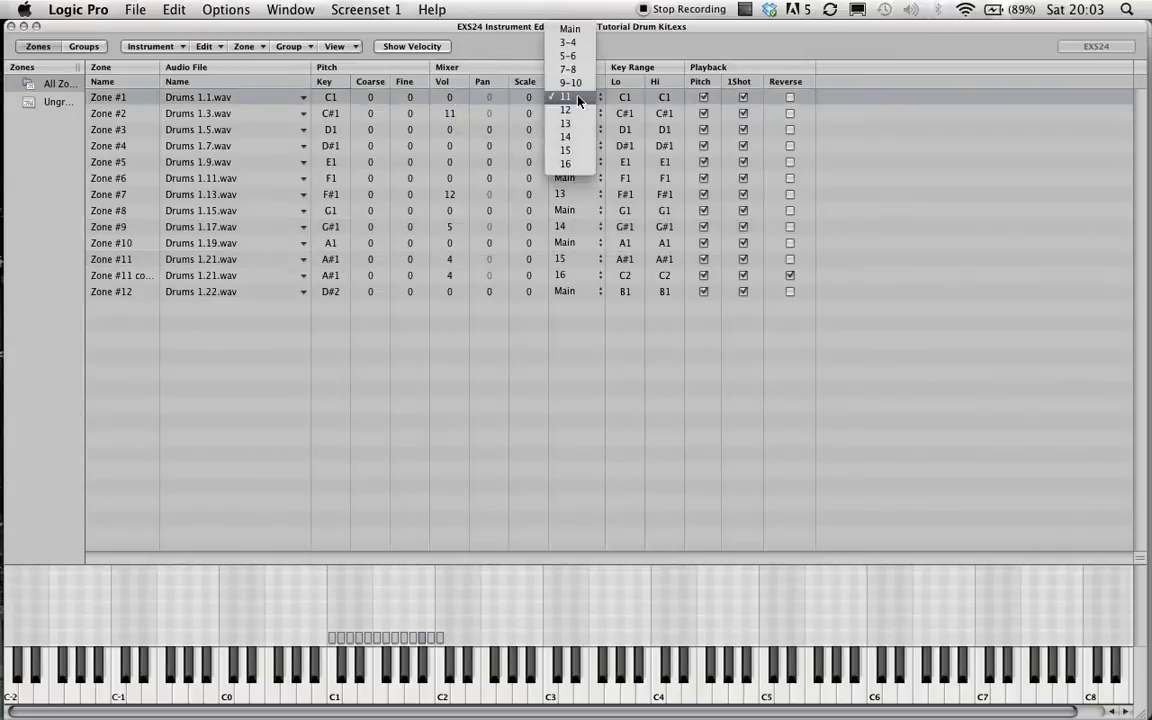
{"action": "left_click", "coordinate": [576, 100]}
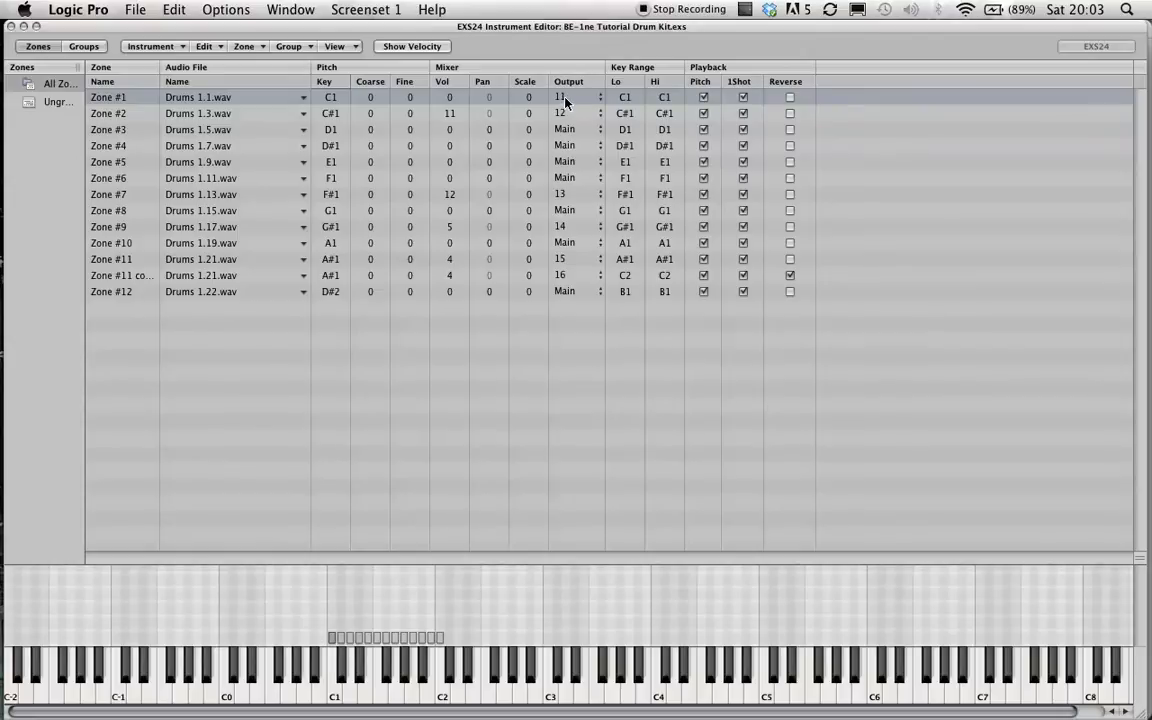
{"action": "left_click", "coordinate": [565, 101]}
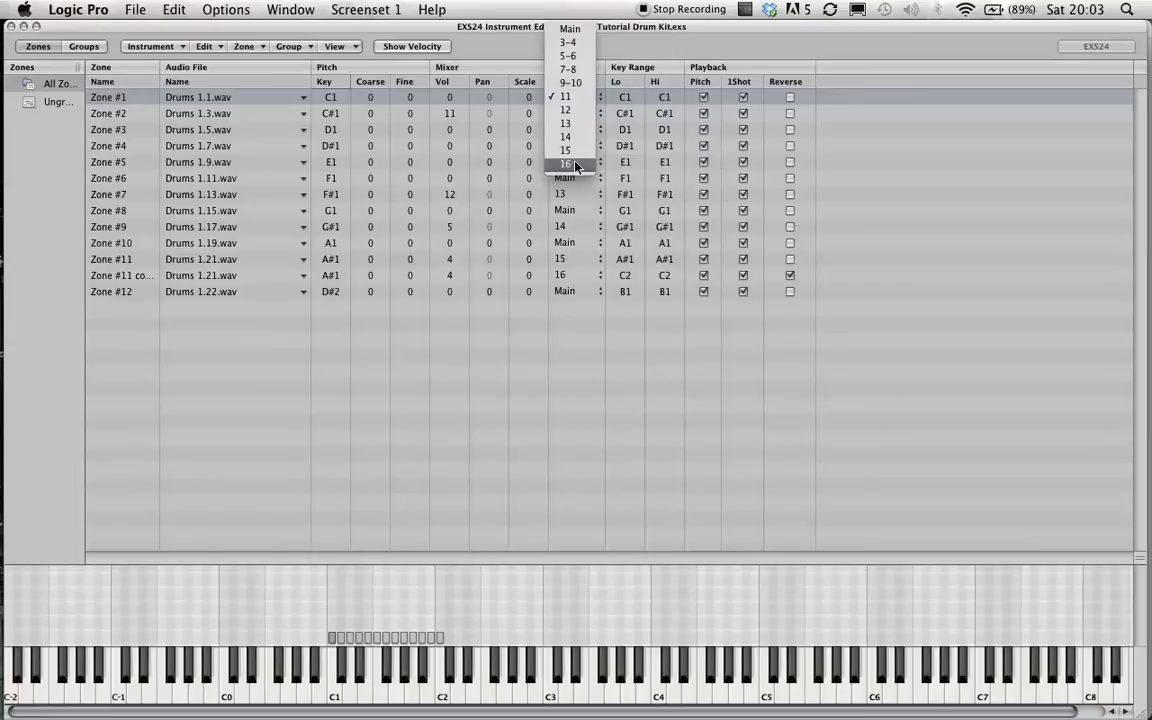
{"action": "left_click", "coordinate": [574, 99]}
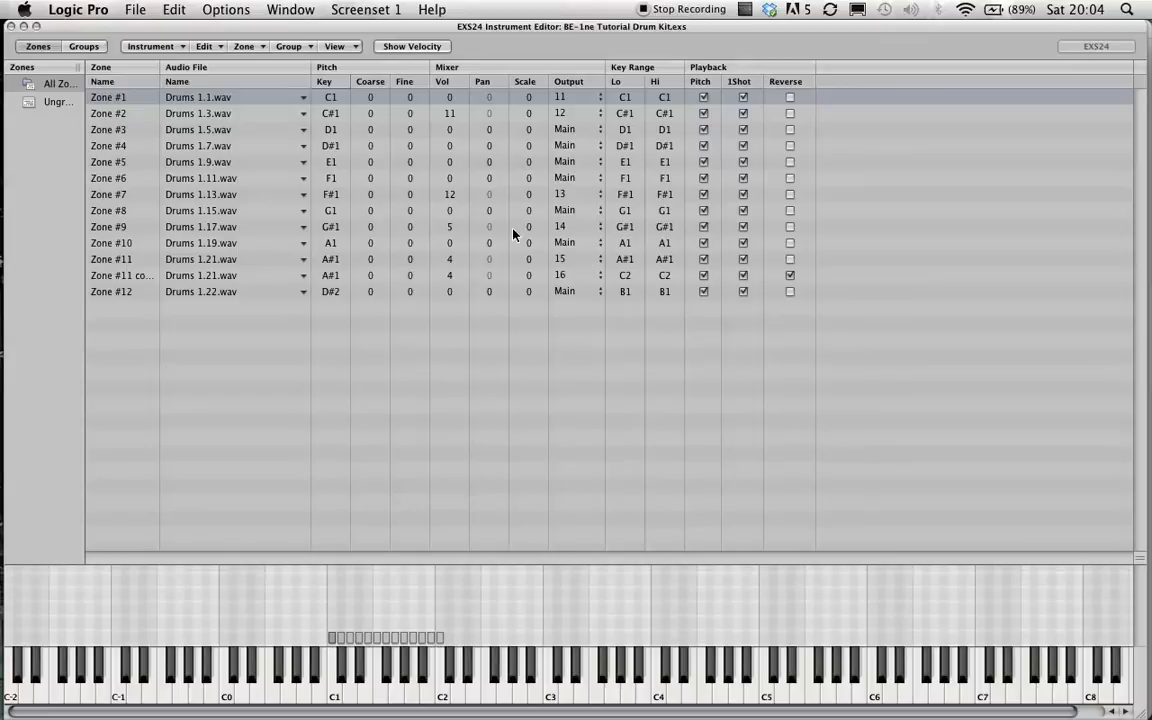
{"action": "left_click", "coordinate": [228, 280]}
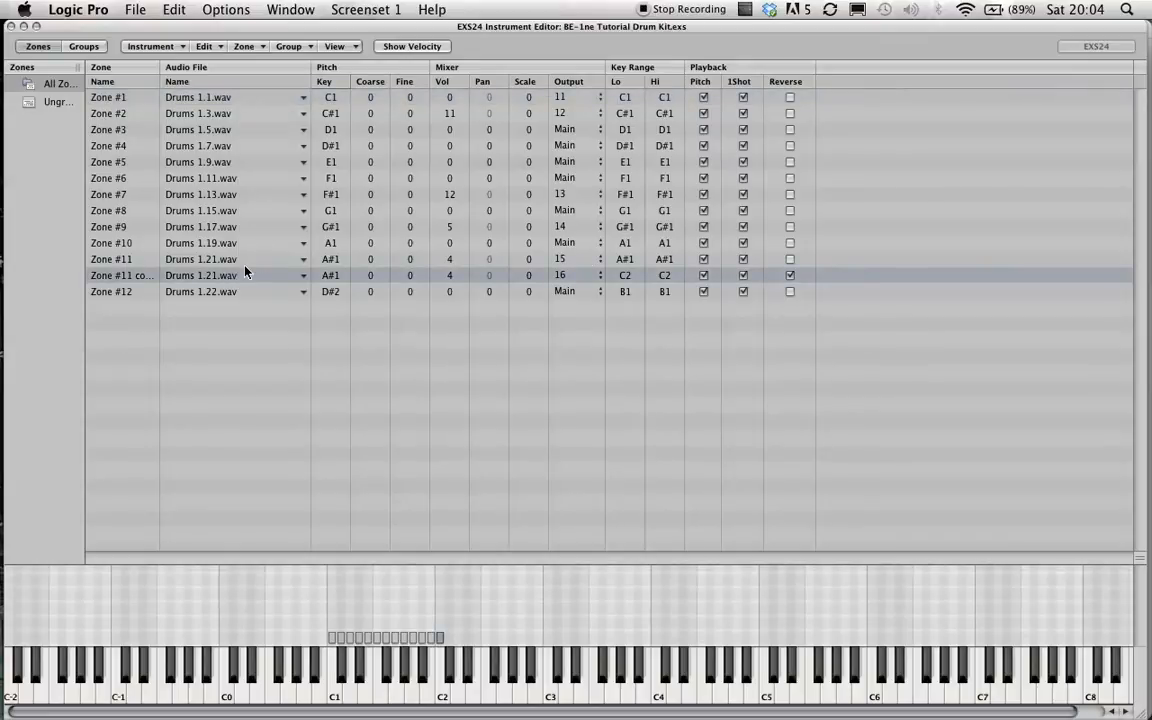
{"action": "left_click", "coordinate": [232, 260]}
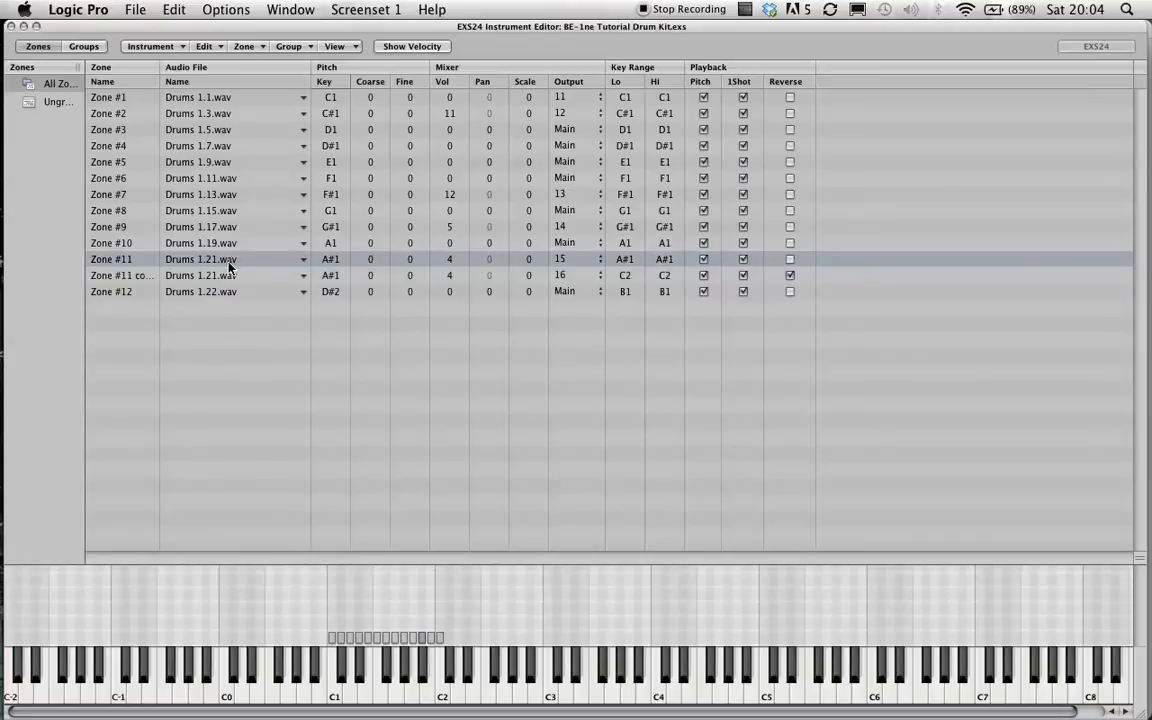
{"action": "left_click", "coordinate": [205, 46]}
Try setting the root key of the reversed Zone #11 copy to C2.
{"action": "left_click", "coordinate": [206, 275]}
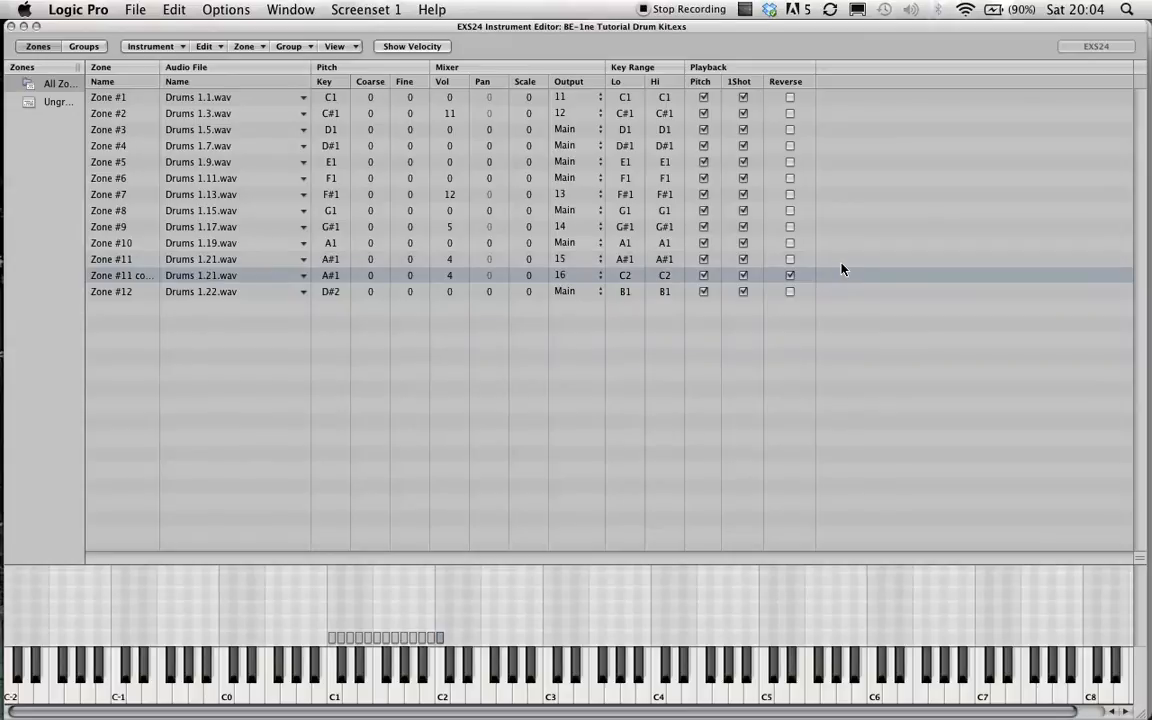
{"action": "left_click", "coordinate": [791, 277]}
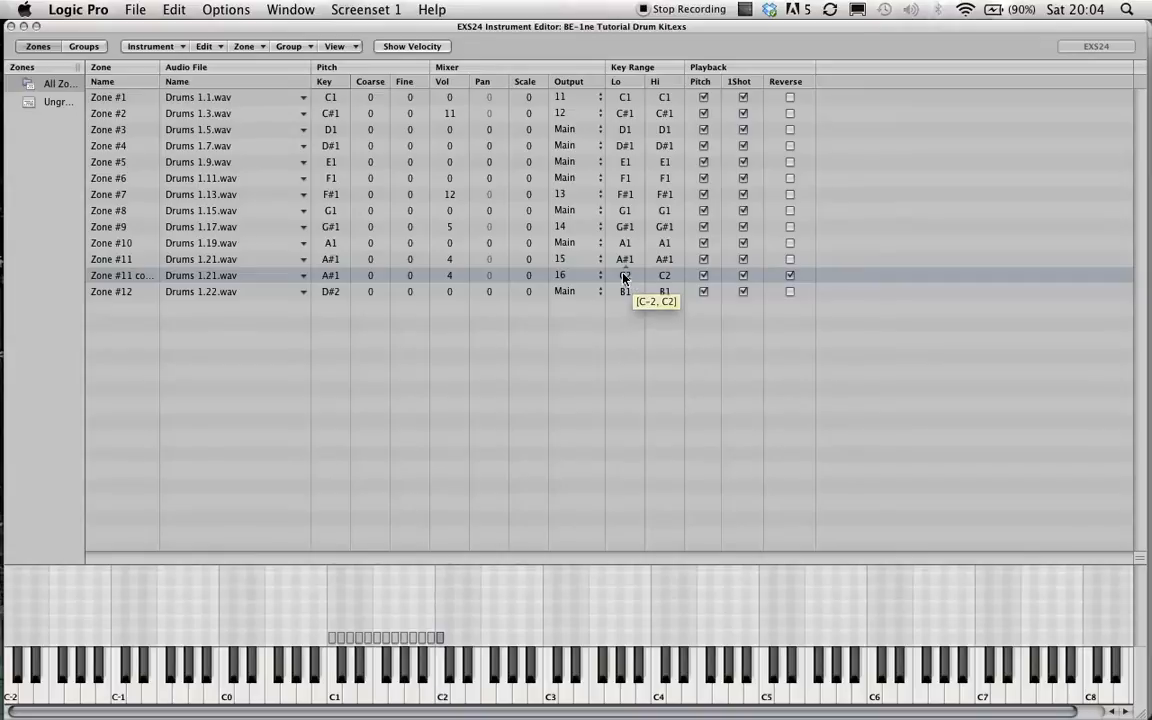
{"action": "double_click", "coordinate": [328, 280]}
{"action": "type", "text": "C2"}
{"action": "key", "text": "Return"}
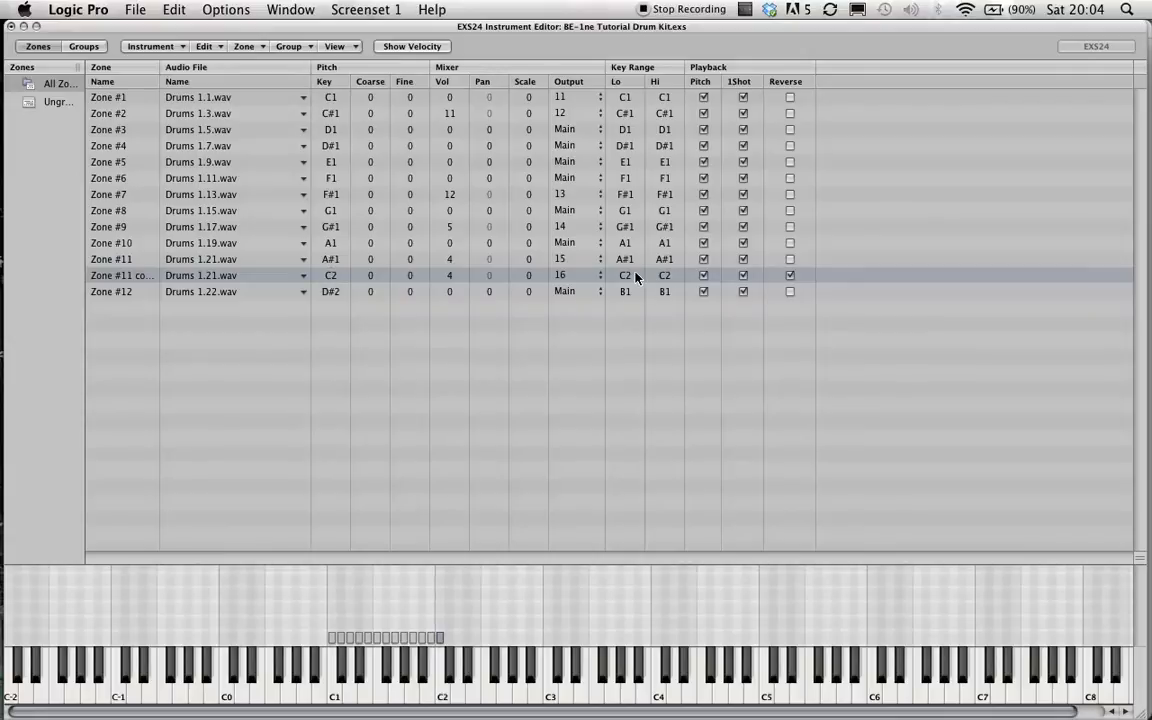
{"action": "key", "text": "Up"}
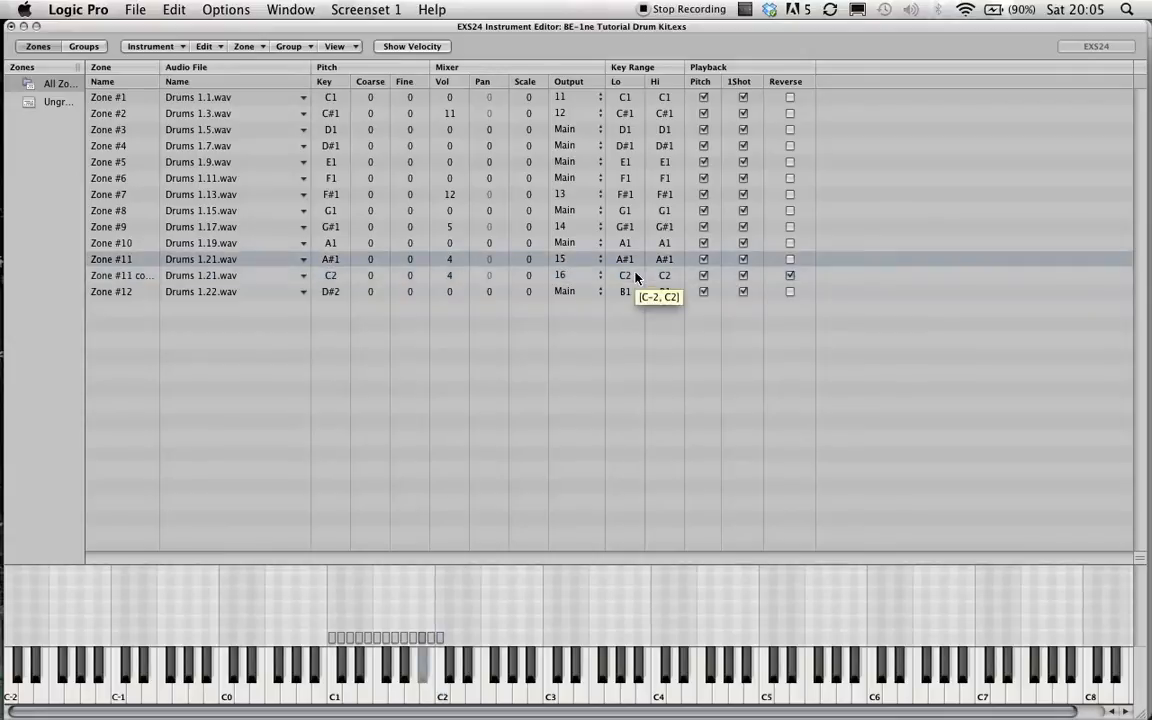
{"action": "left_click", "coordinate": [331, 277]}
{"action": "scroll", "coordinate": [331, 278], "scroll_direction": "down", "scroll_amount": 2}
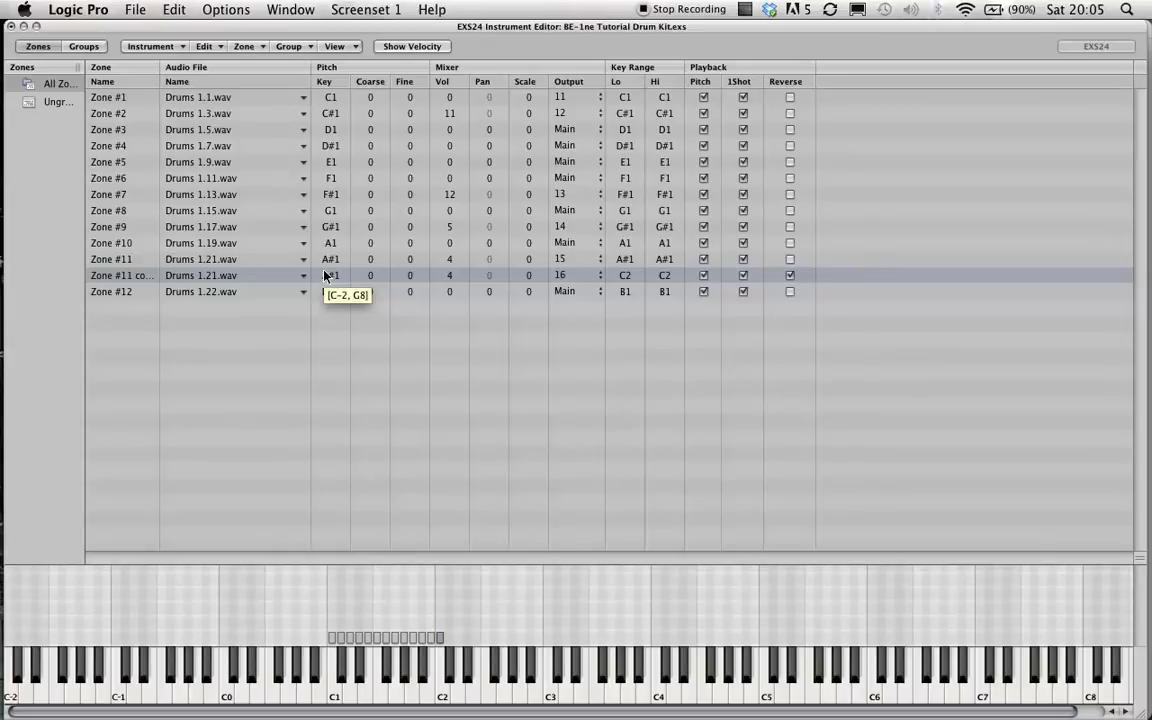
Close the drum kit's instrument editor and save the changes to BE-1ne Tutorial Drum Kit.
{"action": "left_click", "coordinate": [145, 47]}
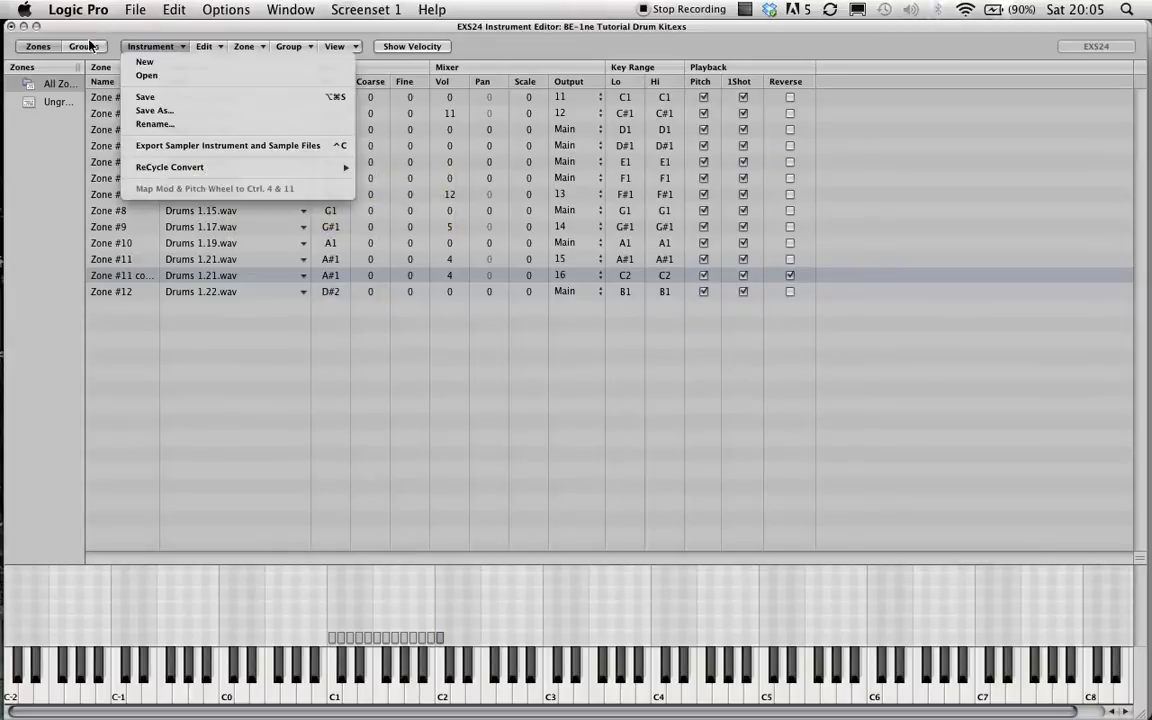
{"action": "left_click", "coordinate": [8, 28]}
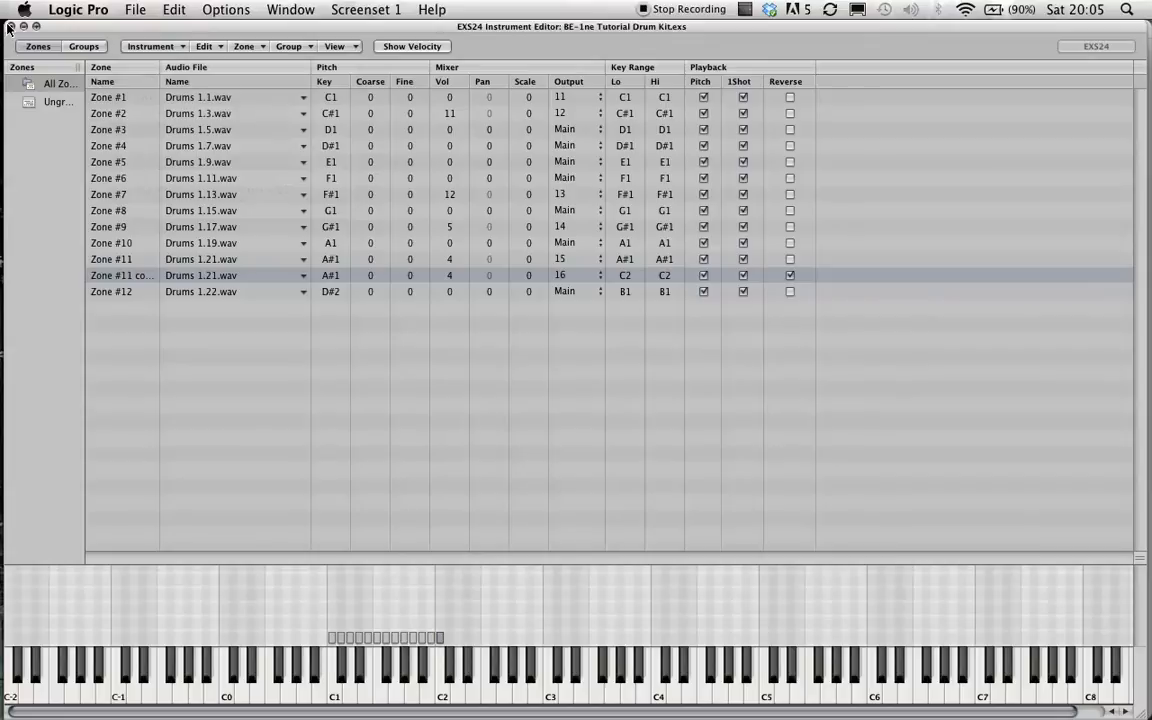
{"action": "left_click", "coordinate": [8, 28]}
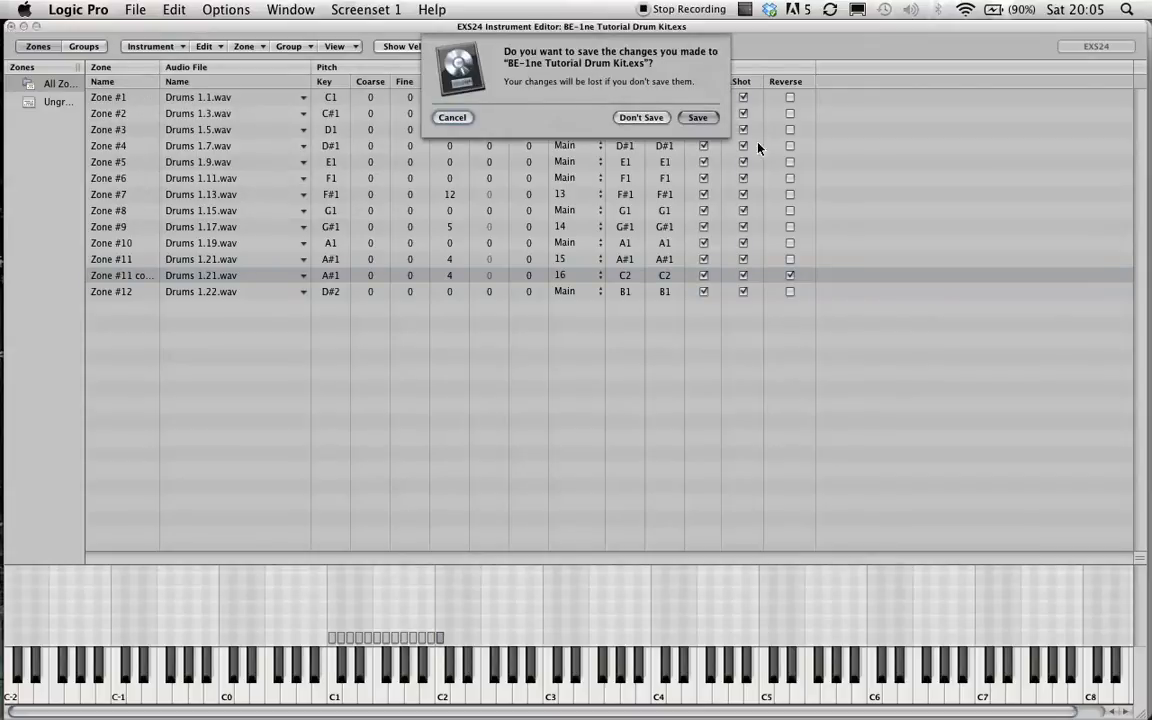
{"action": "left_click", "coordinate": [707, 126]}
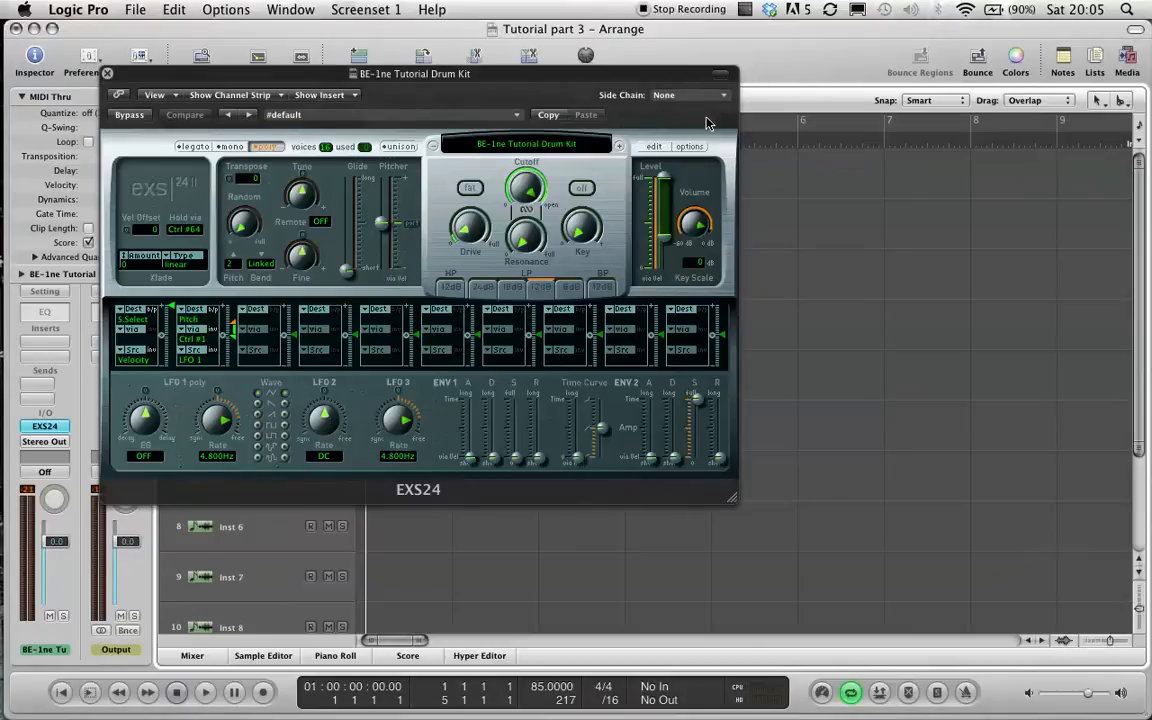
Close the plug-in window, open the mixer and switch the drum kit's EXS24 to Multi Output (5xStereo, 6xMono).
{"action": "left_click", "coordinate": [107, 73]}
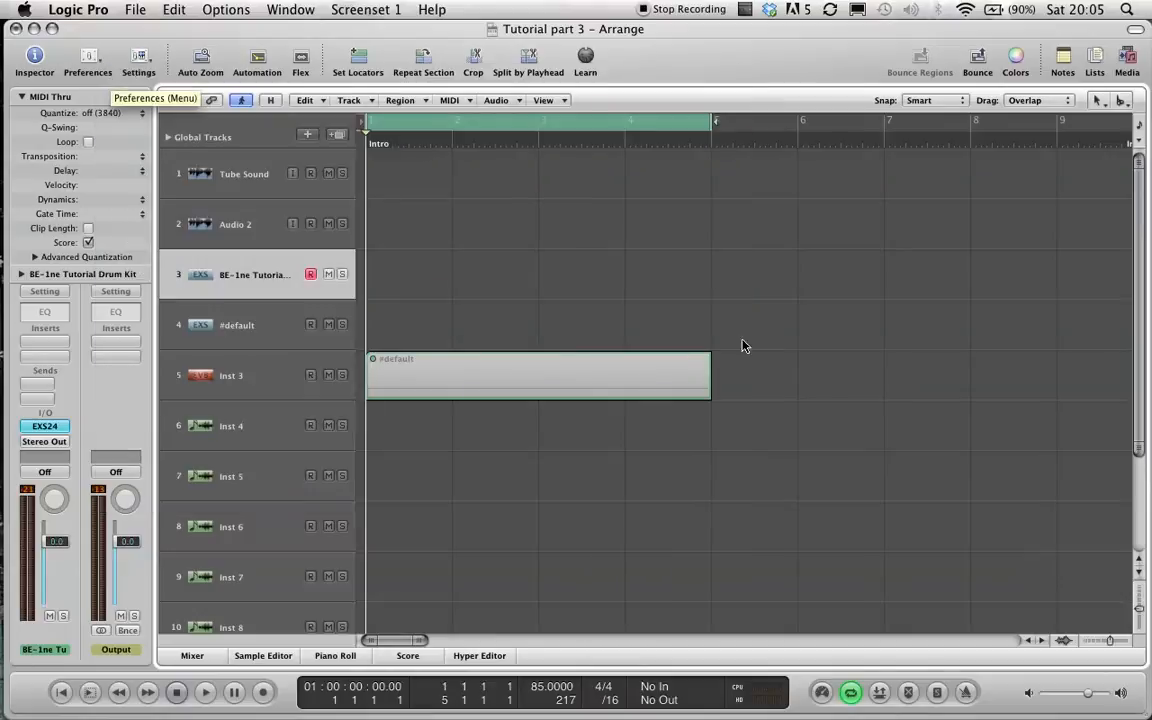
{"action": "key", "text": "super+2"}
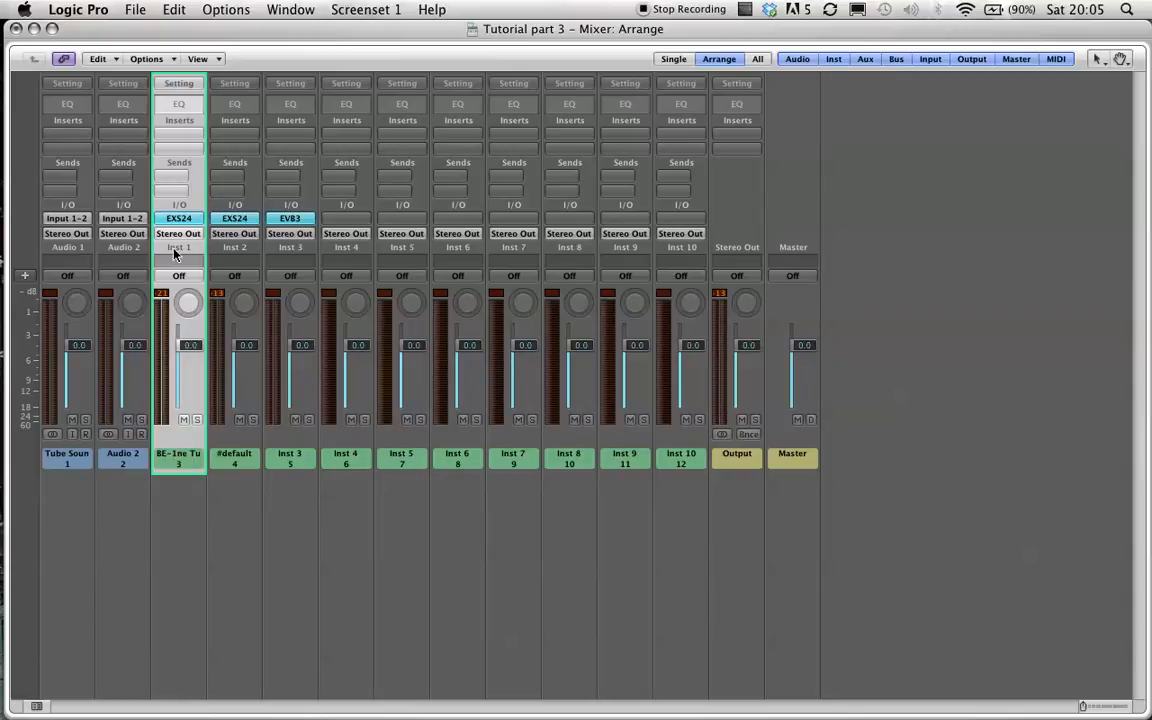
{"action": "left_click", "coordinate": [174, 220]}
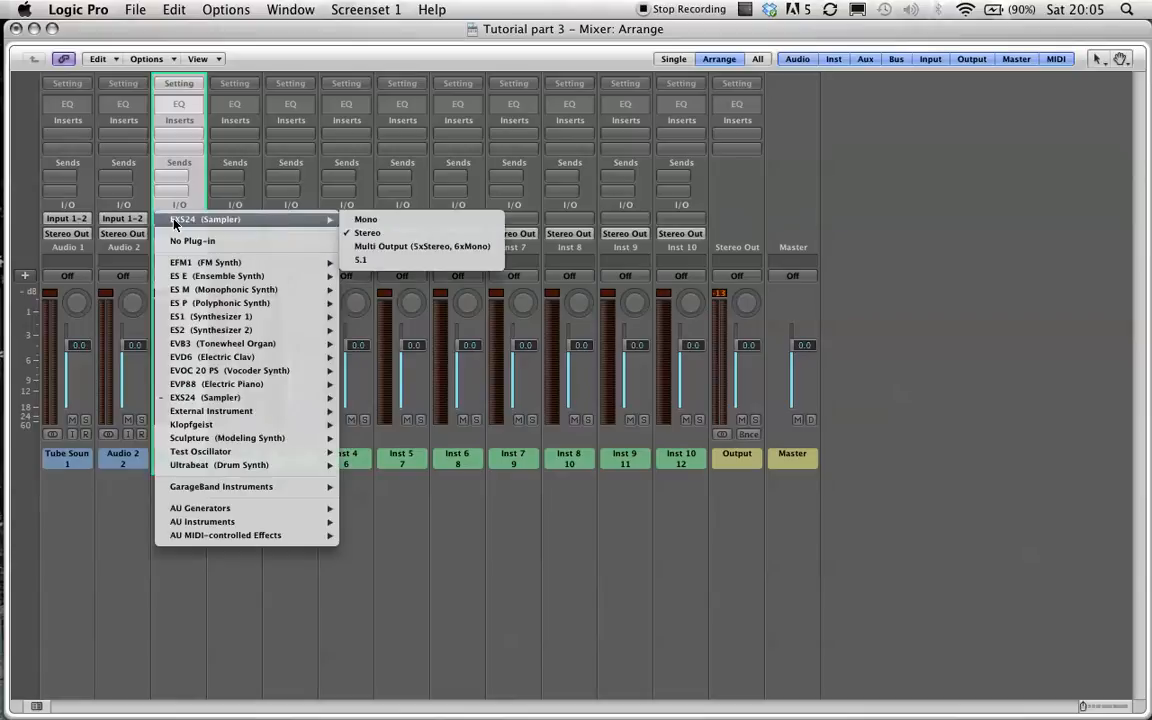
{"action": "left_click", "coordinate": [421, 247]}
{"action": "left_click", "coordinate": [57, 74]}
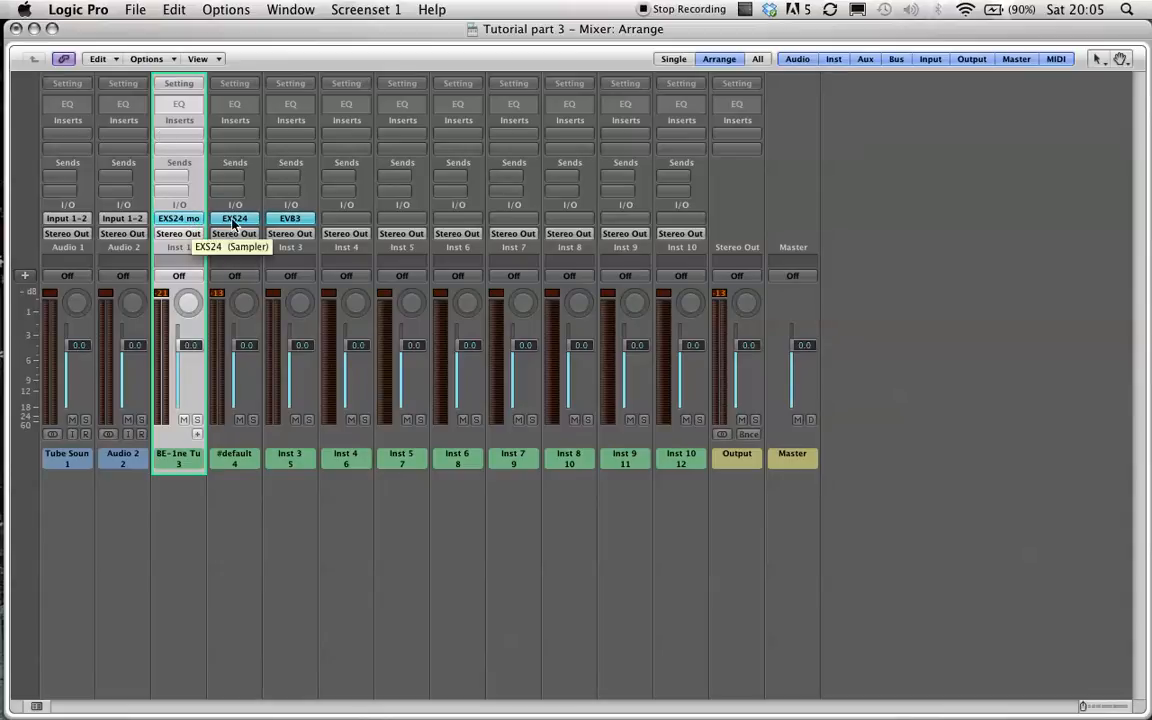
Add aux channels for the drum kit's multiple outputs, up to Aux 10.
{"action": "left_click", "coordinate": [197, 434]}
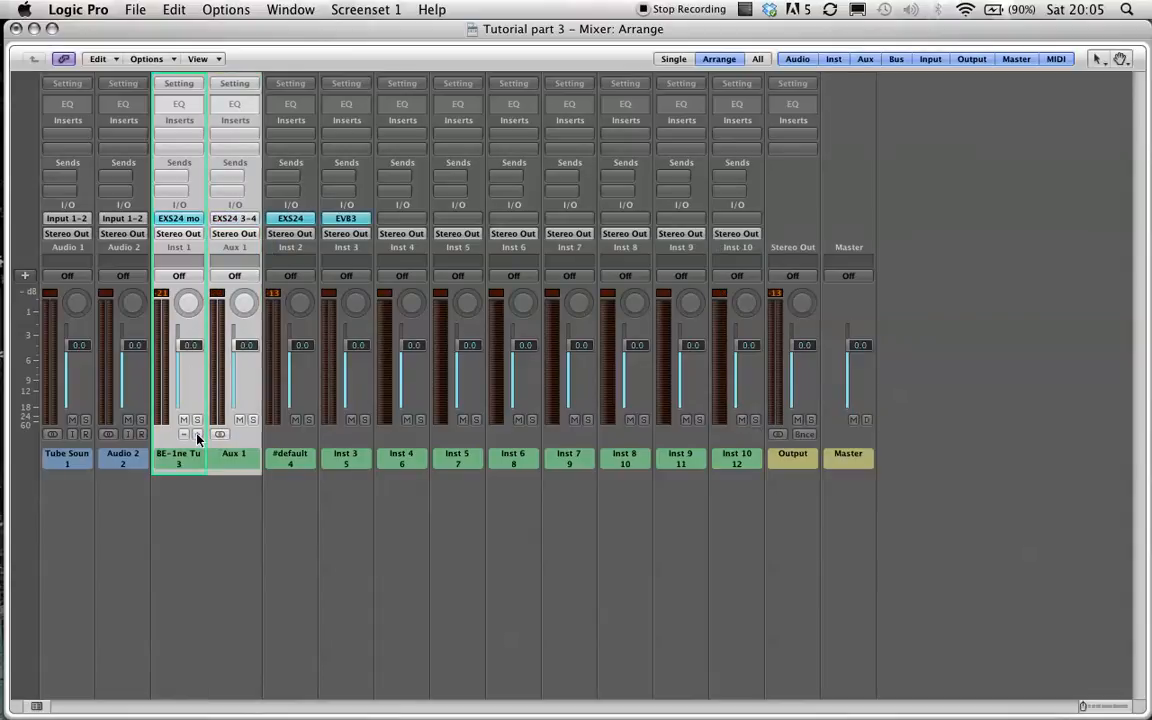
{"action": "left_click", "coordinate": [197, 434]}
{"action": "left_click", "coordinate": [197, 434]}
{"action": "left_click", "coordinate": [197, 434]}
{"action": "left_click", "coordinate": [197, 434]}
{"action": "left_click", "coordinate": [197, 434]}
{"action": "left_click", "coordinate": [197, 434]}
{"action": "left_click", "coordinate": [197, 434]}
{"action": "left_click", "coordinate": [197, 434]}
{"action": "left_click", "coordinate": [197, 434]}
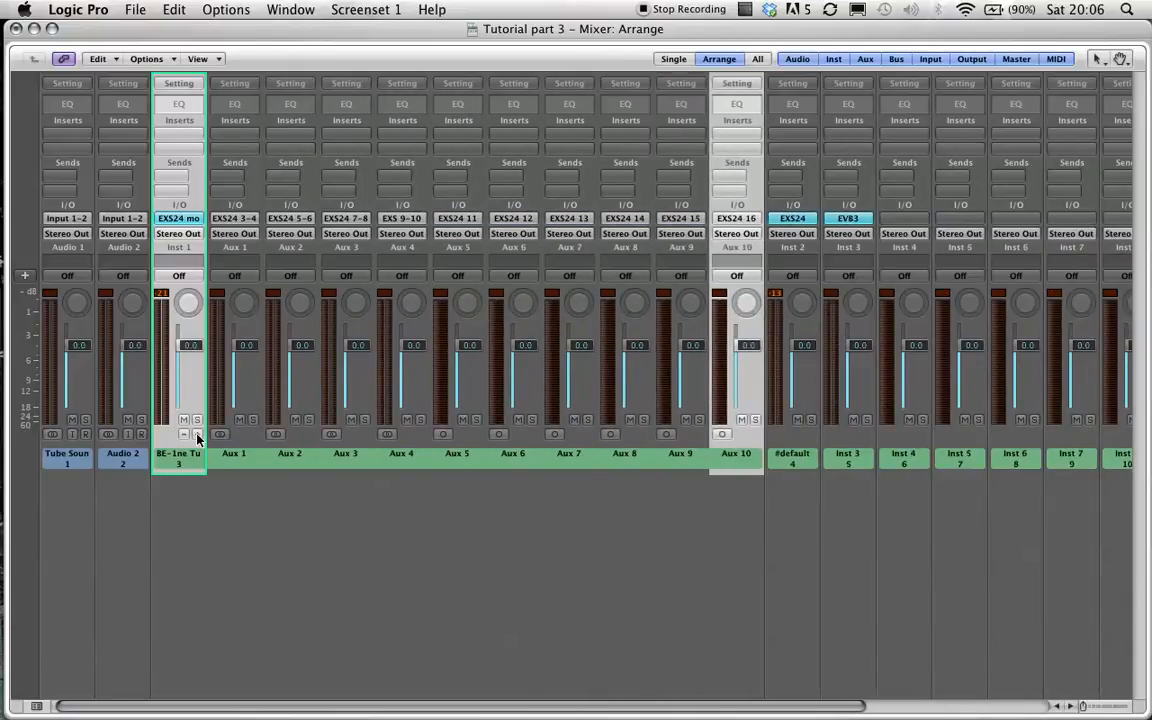
Step through the new aux channels to check which EXS24 outputs each one carries.
{"action": "left_click_drag", "start_coordinate": [226, 445], "coordinate": [728, 455]}
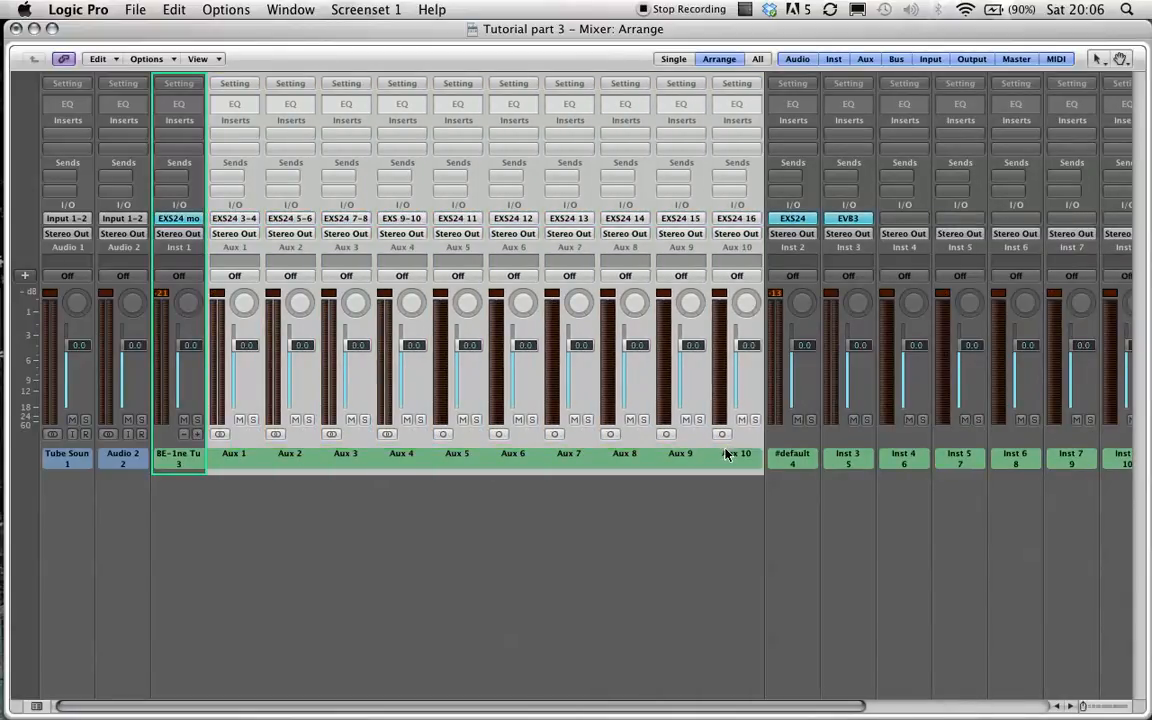
{"action": "left_click", "coordinate": [231, 488]}
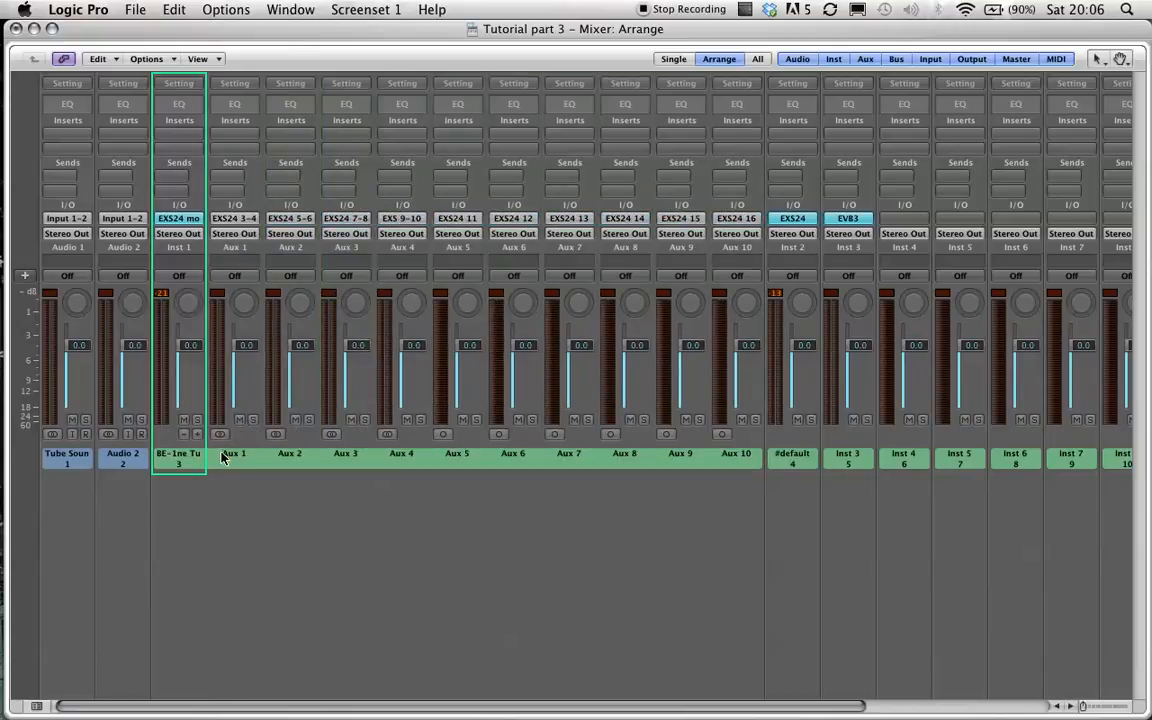
{"action": "left_click", "coordinate": [188, 459]}
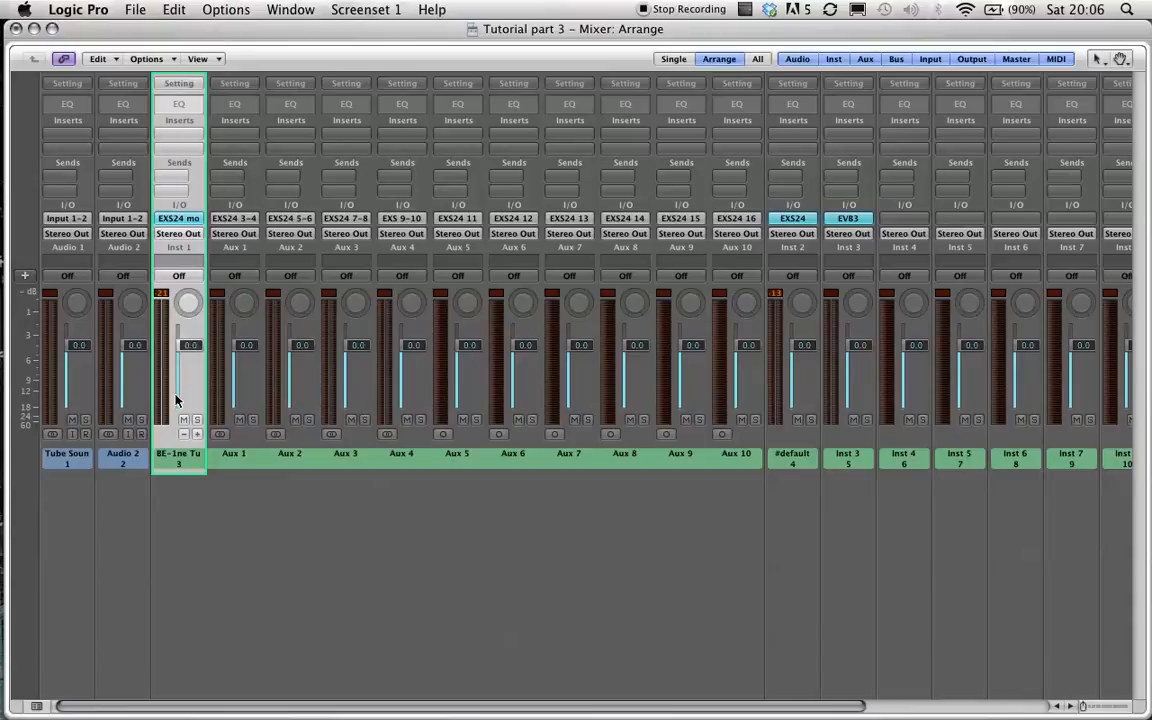
{"action": "left_click", "coordinate": [241, 458]}
{"action": "left_click", "coordinate": [290, 459]}
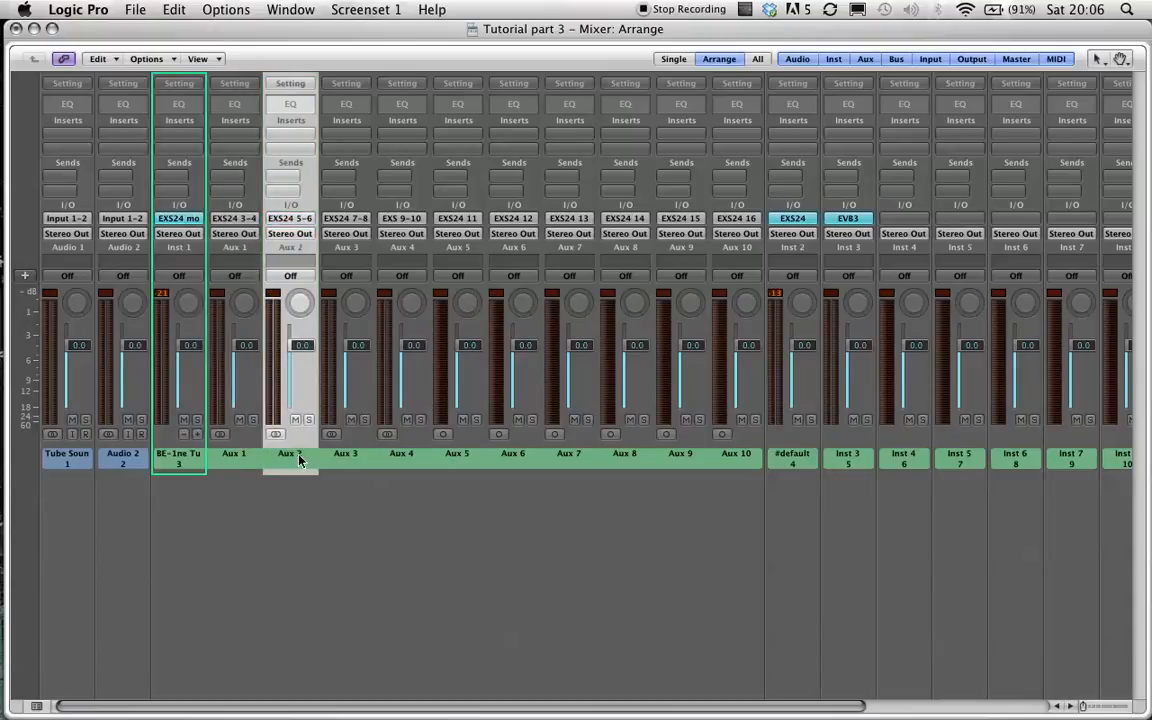
{"action": "key", "text": "Right"}
{"action": "key", "text": "Right"}
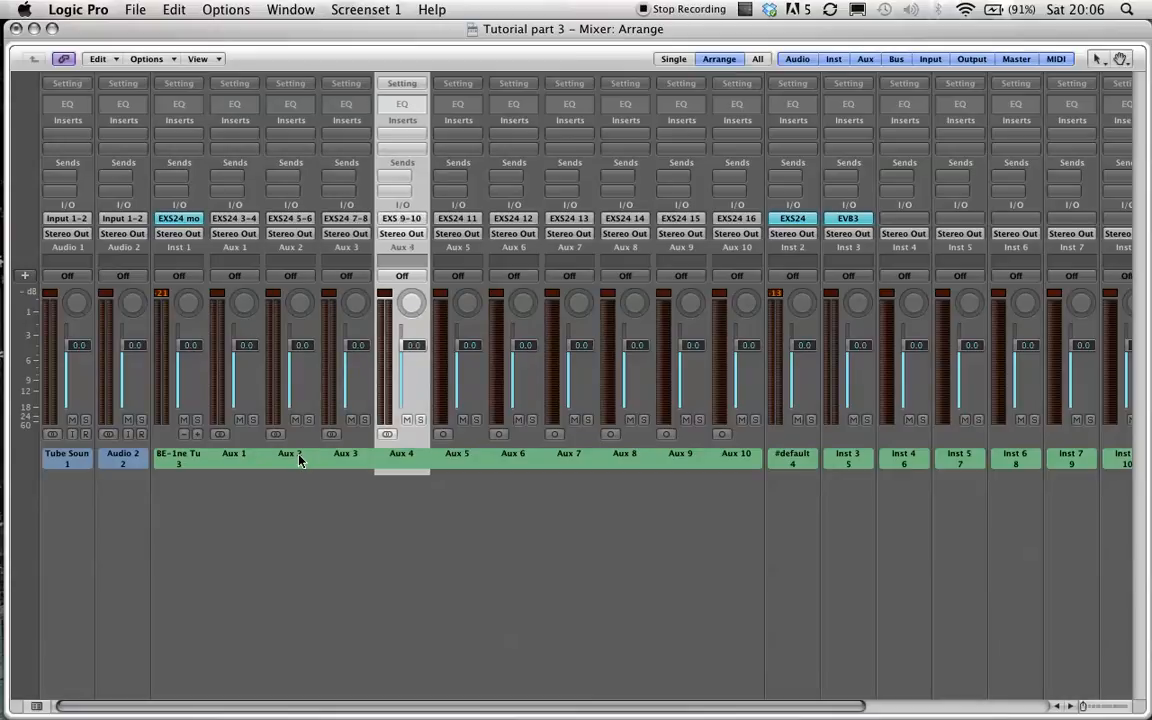
{"action": "key", "text": "Right"}
{"action": "key", "text": "Right"}
{"action": "key", "text": "Right"}
{"action": "key", "text": "Right"}
{"action": "key", "text": "Right"}
{"action": "key", "text": "Right"}
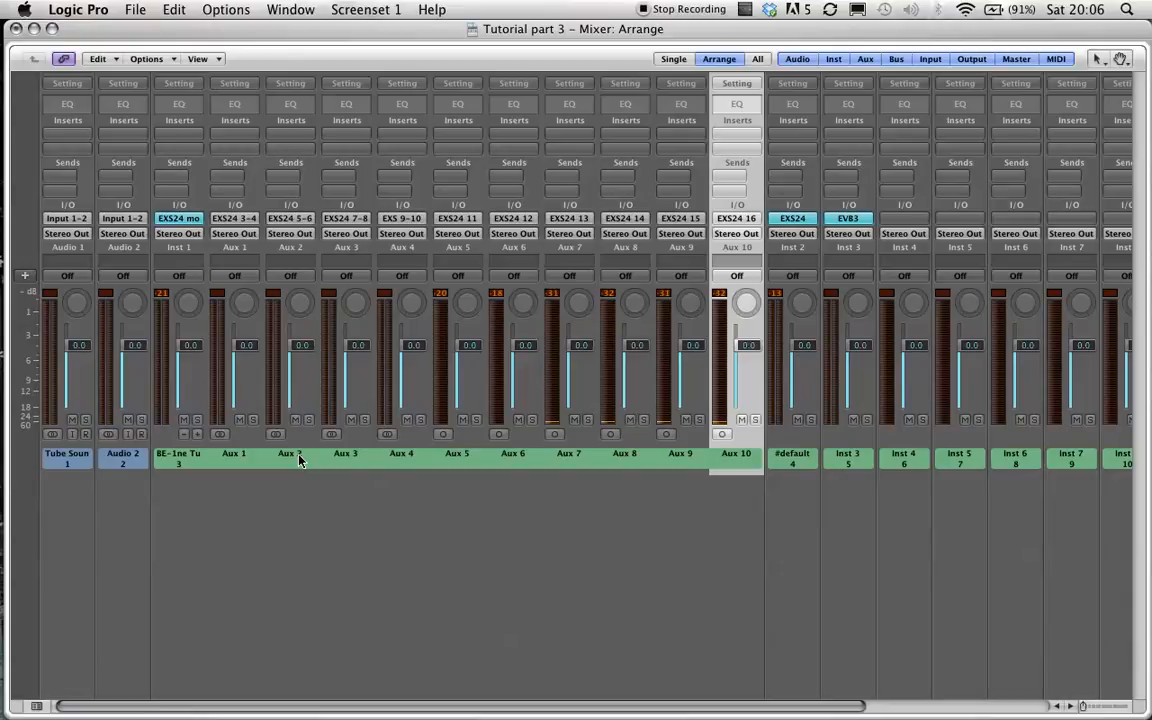
Delete the aux channels Aux 1 to Aux 4.
{"action": "left_click_drag", "start_coordinate": [234, 458], "coordinate": [427, 462]}
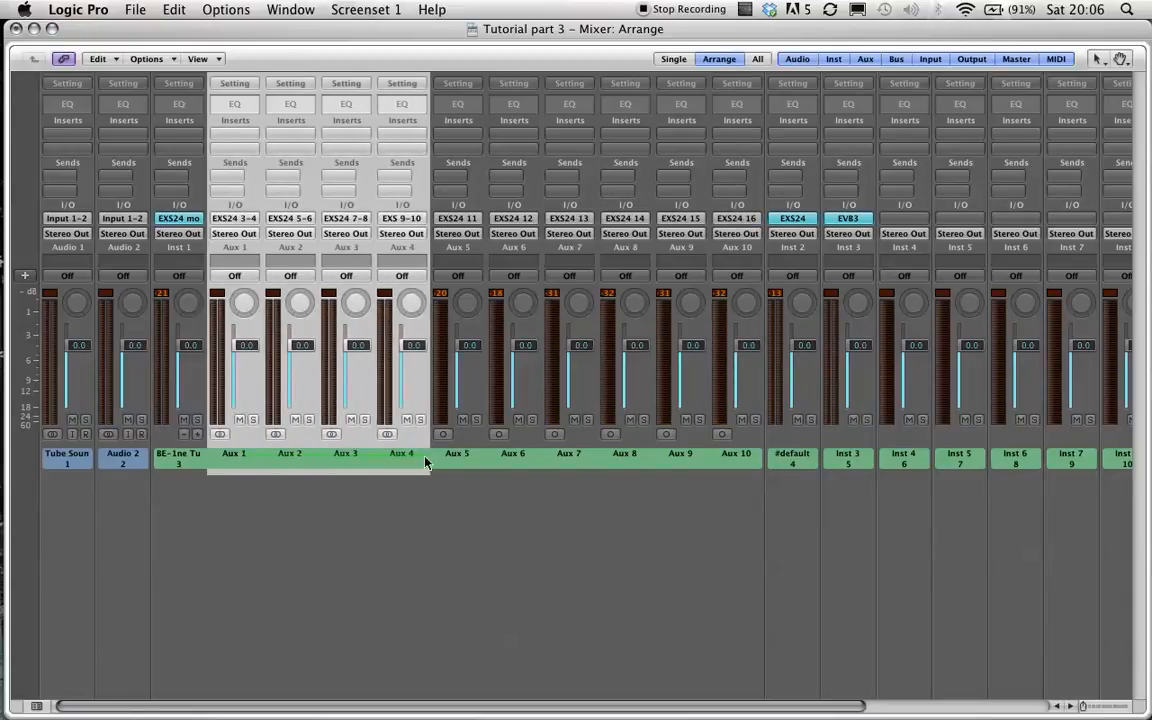
{"action": "key", "text": "Delete"}
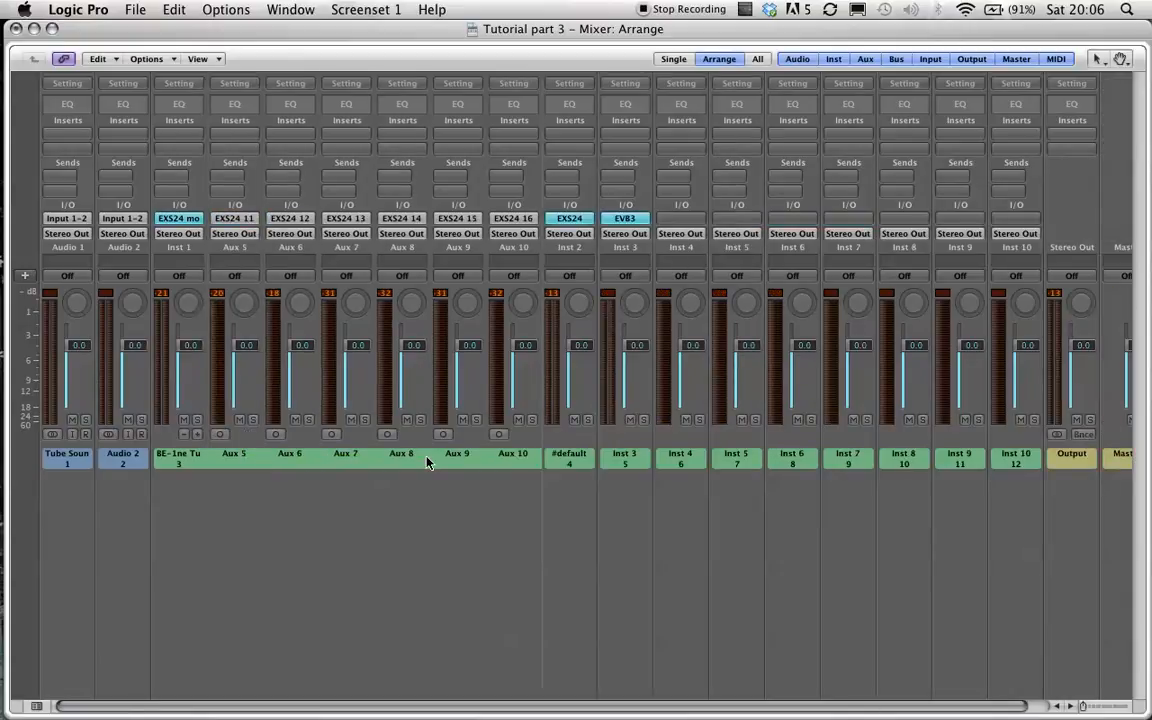
Pull the drum kit instrument channel's fader down fully and return to the arrange window.
{"action": "left_click_drag", "start_coordinate": [185, 348], "coordinate": [174, 401]}
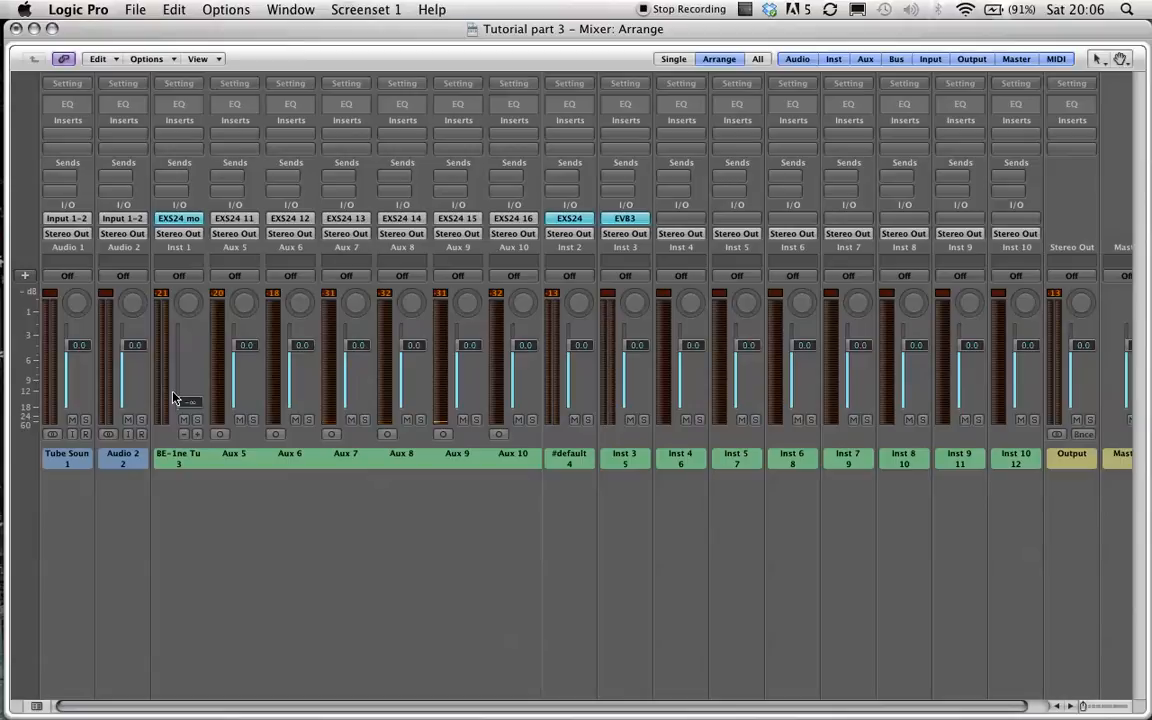
{"action": "key", "text": "super+w"}
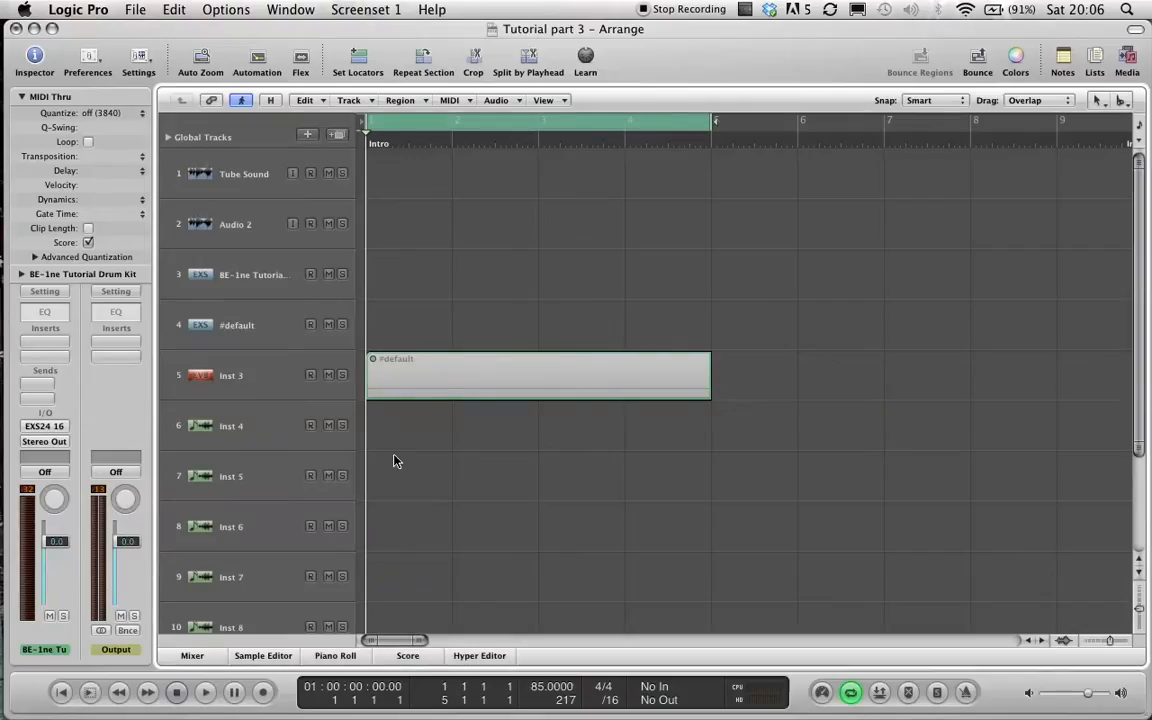
{"action": "left_click", "coordinate": [255, 274]}
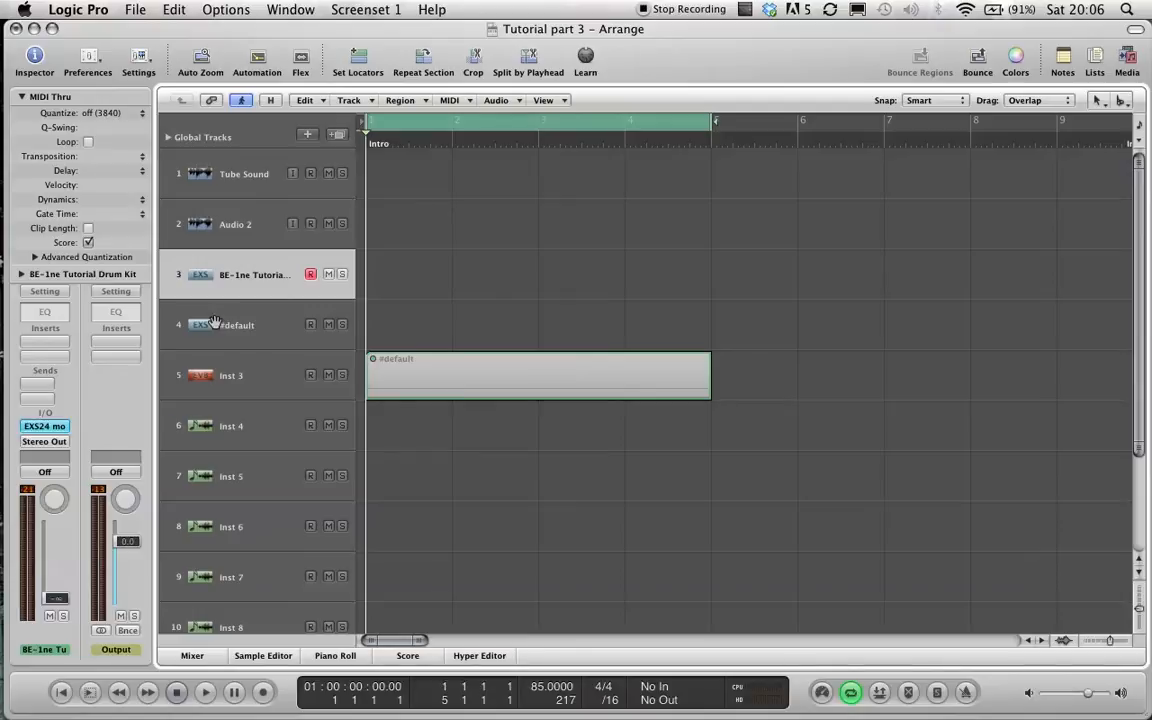
{"action": "key", "text": "super+2"}
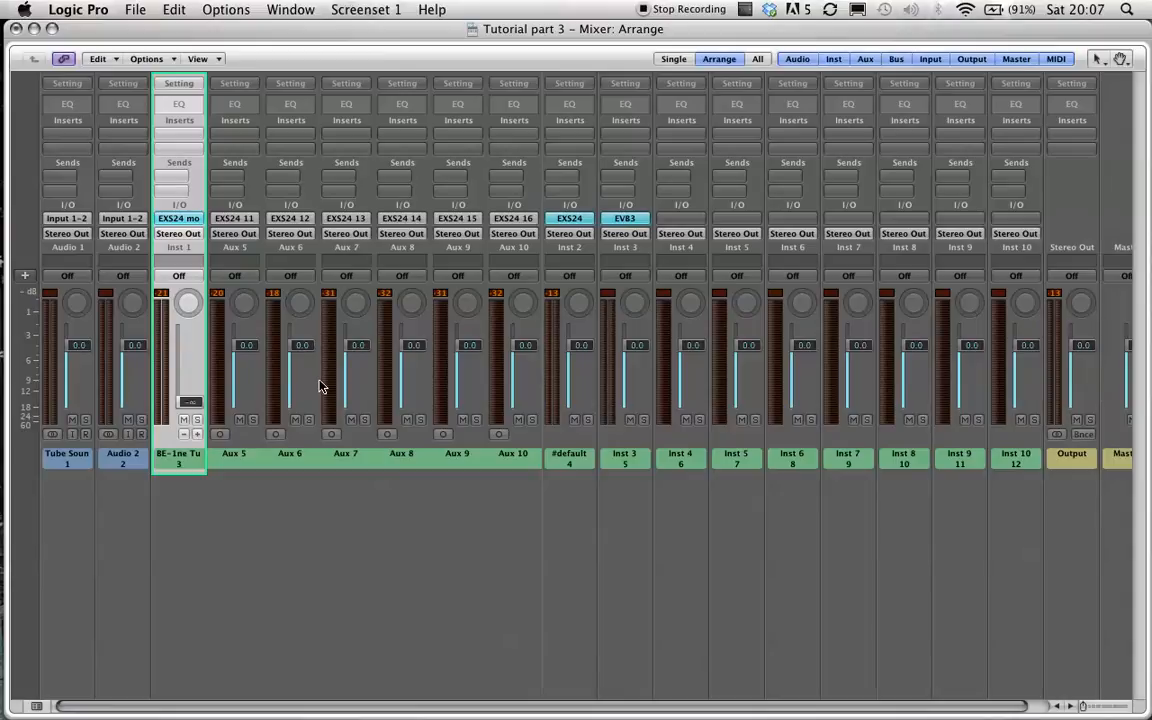
{"action": "key", "text": "super+1"}
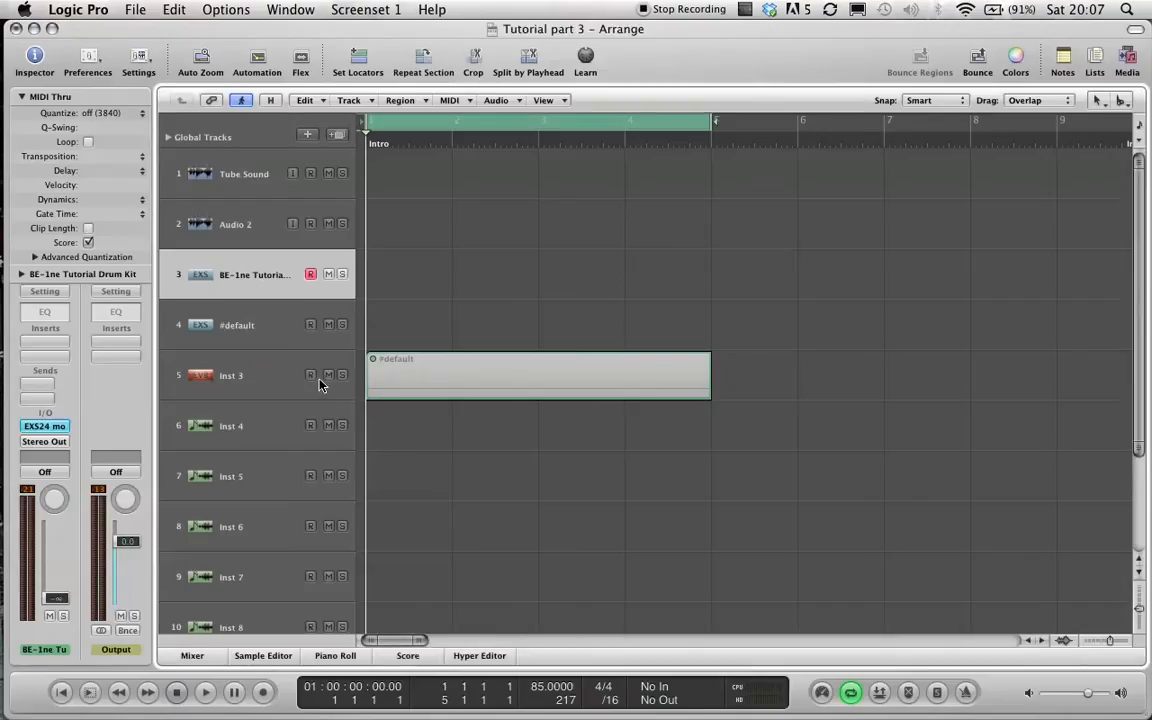
Draw a MIDI region on the drum kit track with the Pencil tool spanning bars 1 to 5.
{"action": "key", "text": "Escape"}
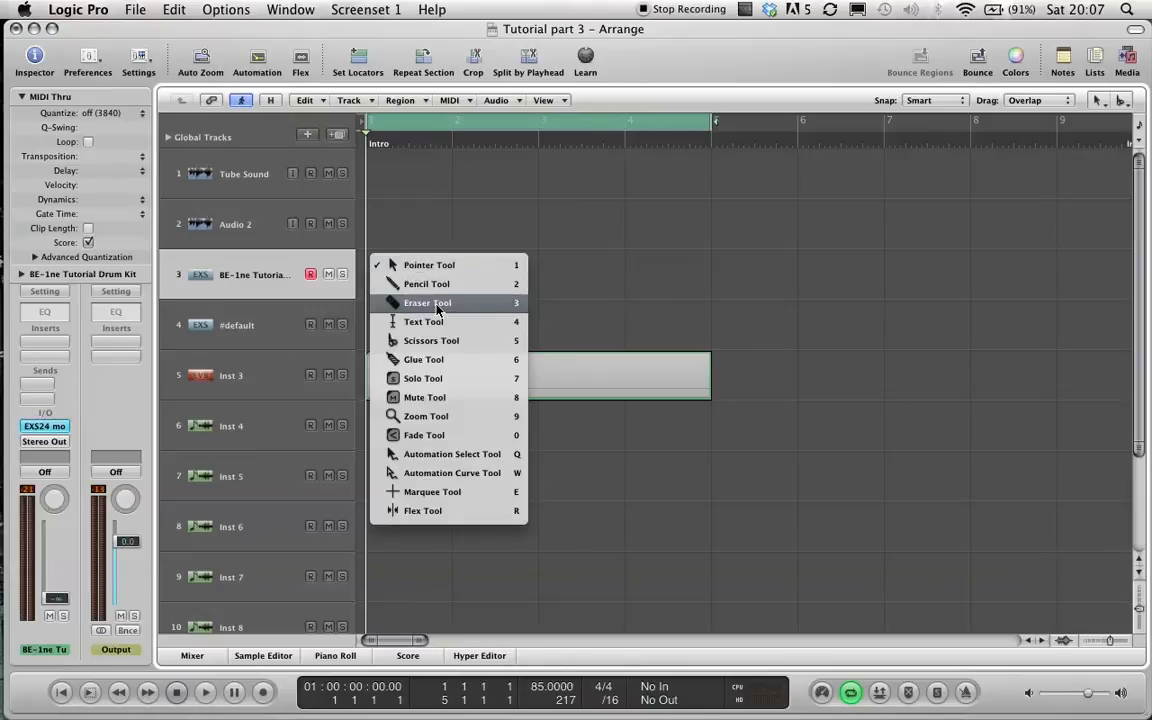
{"action": "left_click", "coordinate": [432, 285]}
{"action": "left_click", "coordinate": [398, 285]}
{"action": "key", "text": "Escape"}
{"action": "left_click", "coordinate": [408, 262]}
{"action": "left_click_drag", "start_coordinate": [449, 266], "coordinate": [715, 290]}
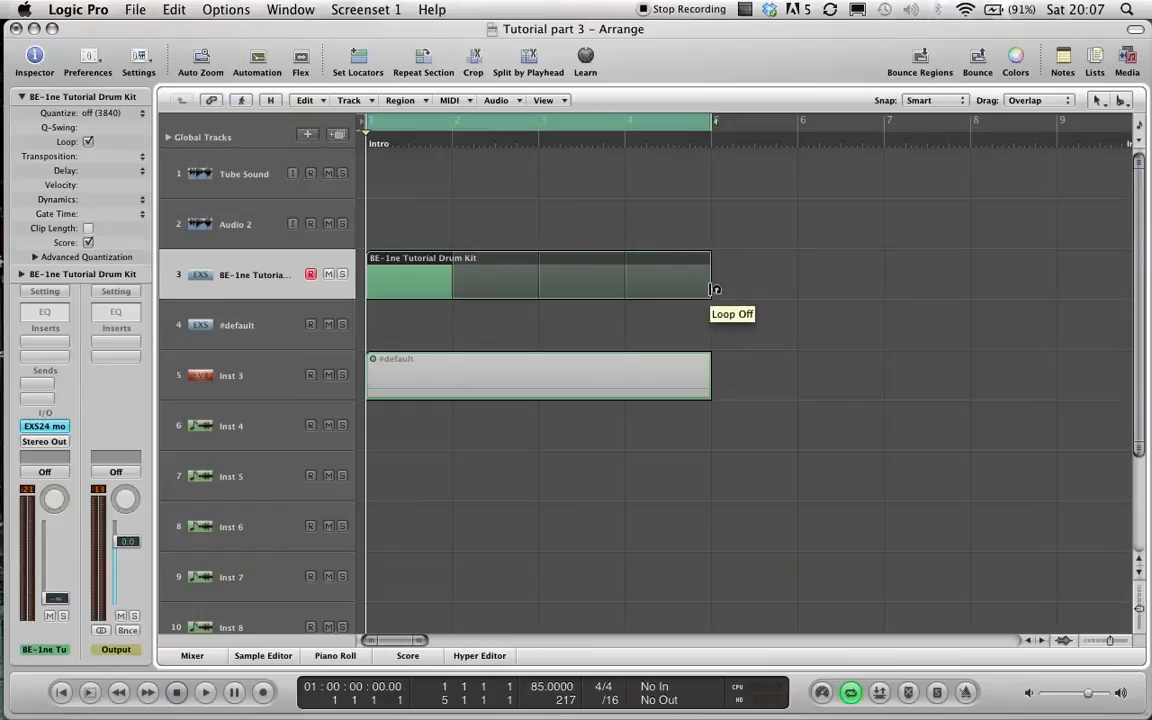
Open the drum region in an enlarged Piano Roll and pencil C1 and D1 drum notes into the first bar, then play it.
{"action": "double_click", "coordinate": [396, 284]}
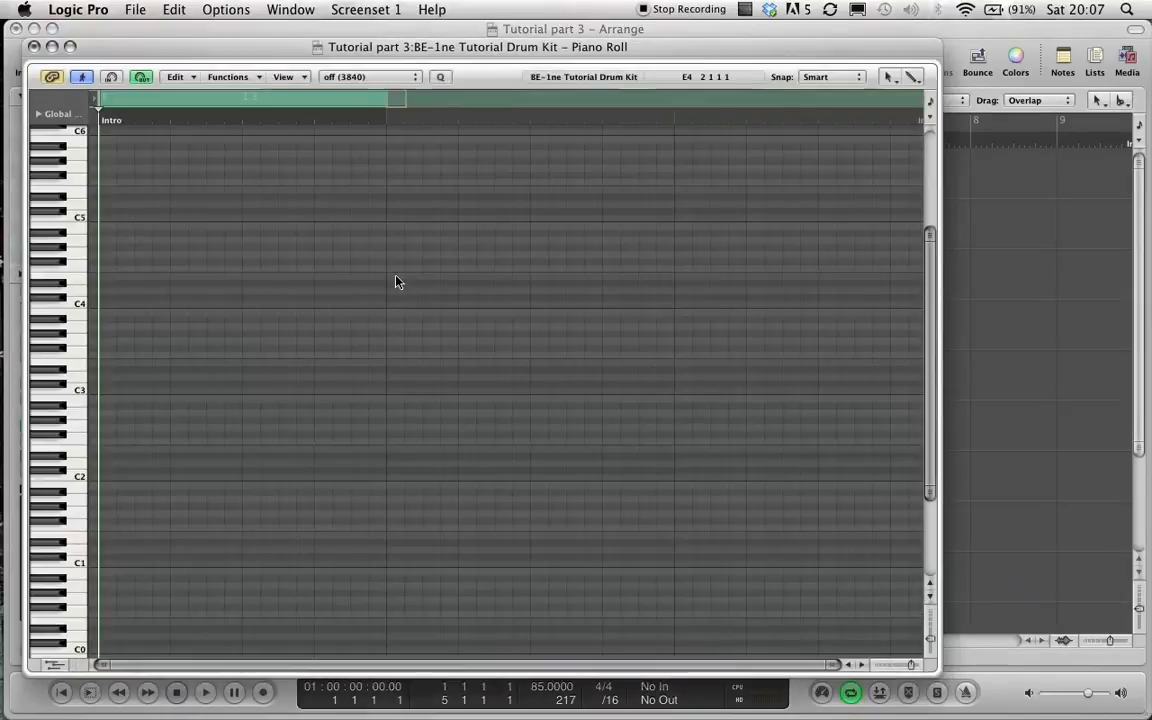
{"action": "left_click", "coordinate": [64, 53]}
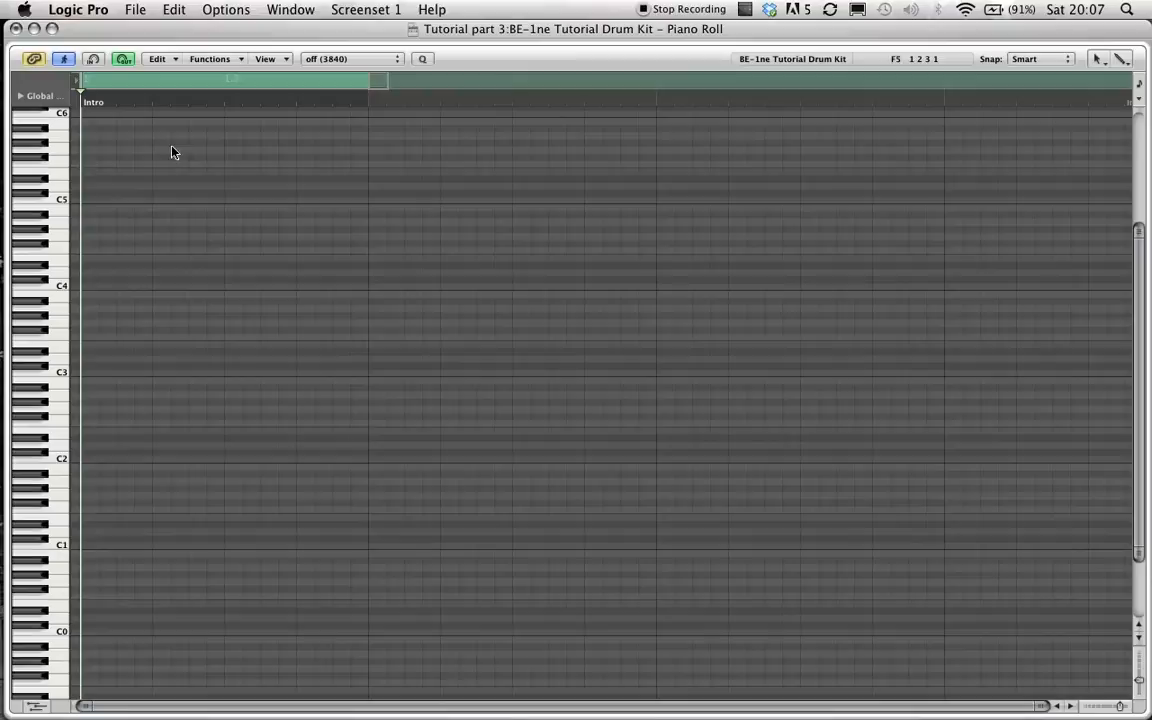
{"action": "left_click", "coordinate": [90, 546]}
{"action": "left_click", "coordinate": [233, 546]}
{"action": "left_click", "coordinate": [305, 538]}
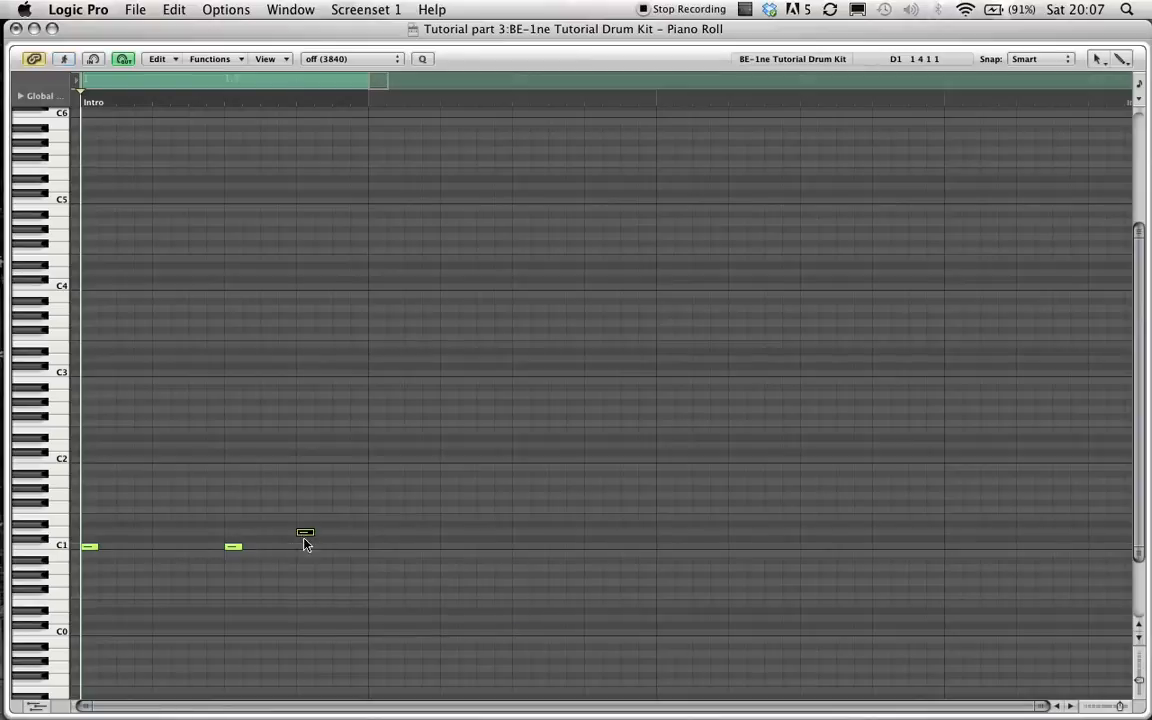
{"action": "key", "text": "space"}
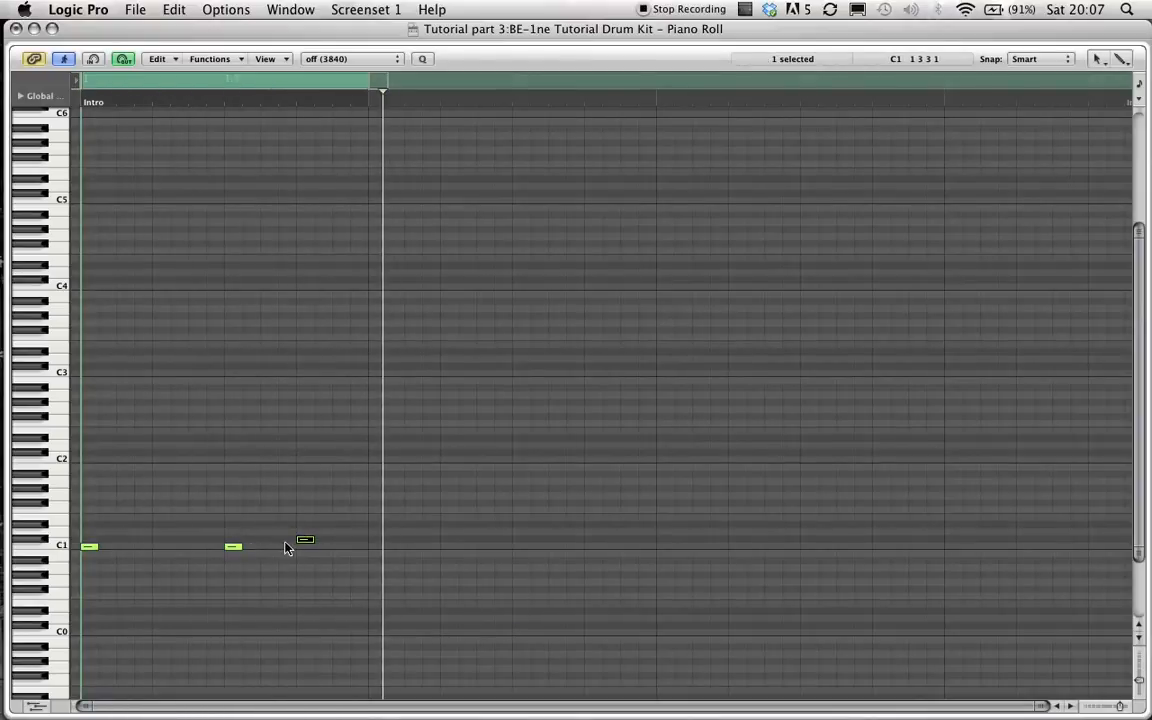
Add further drum notes on D1, F#1 and higher pads across the bar, then close the Piano Roll.
{"action": "left_click", "coordinate": [147, 545]}
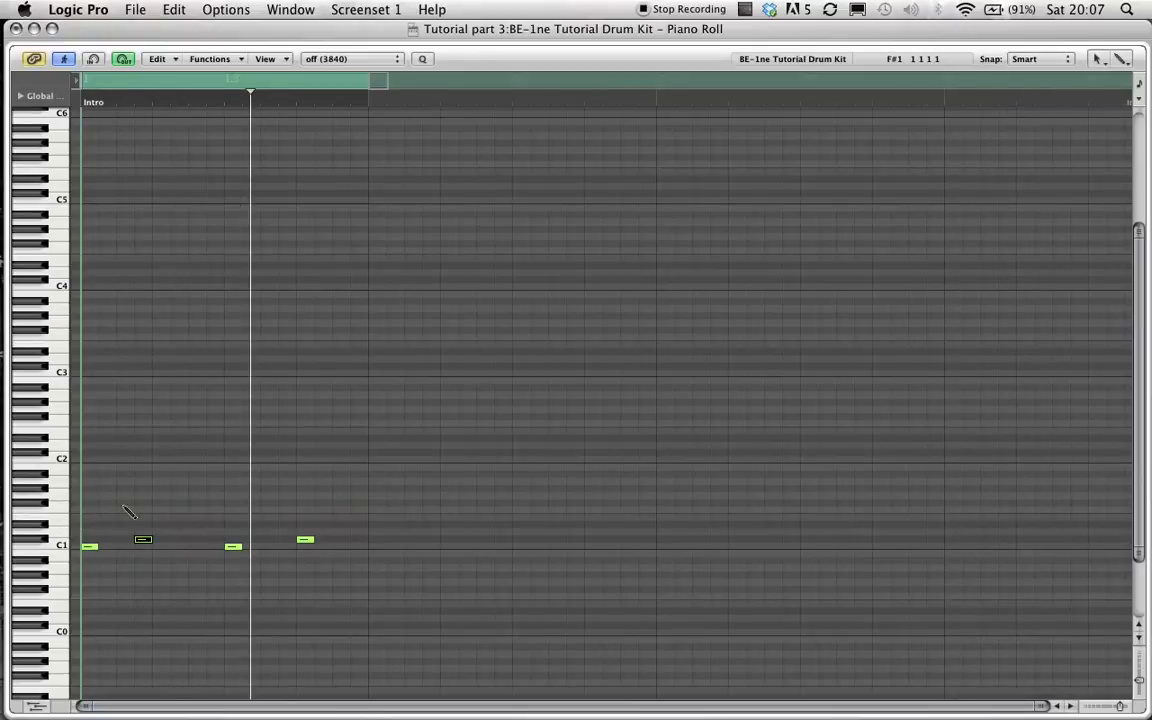
{"action": "left_click", "coordinate": [125, 503]}
{"action": "left_click", "coordinate": [197, 503]}
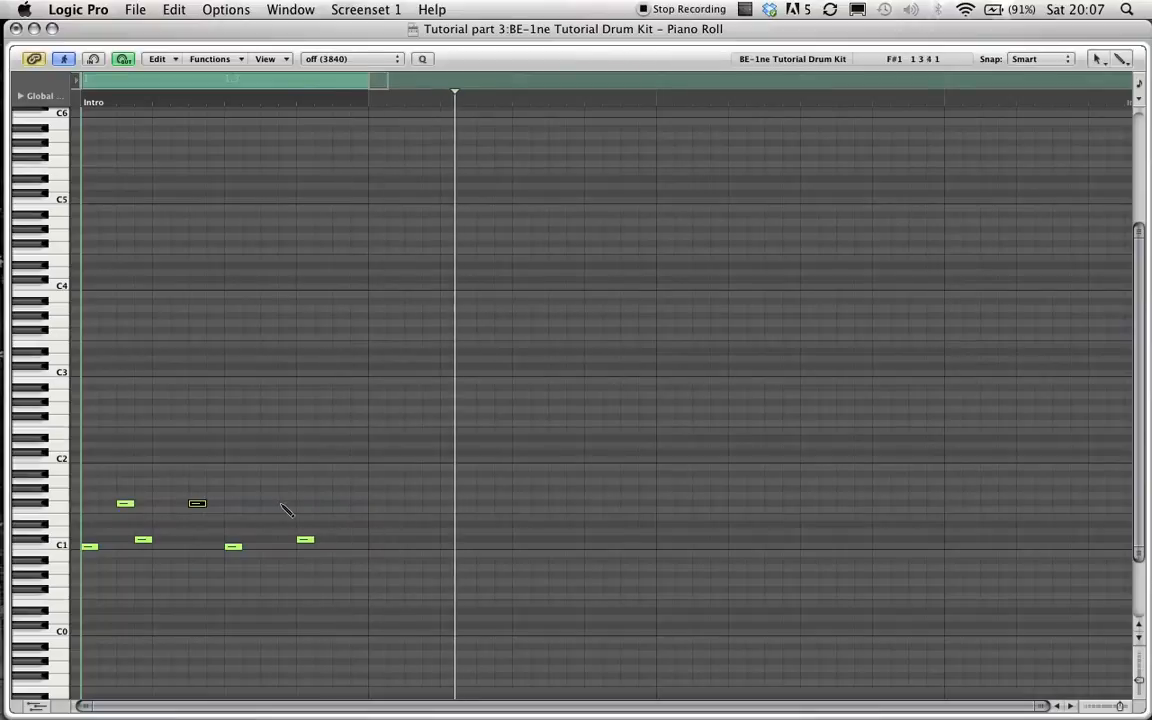
{"action": "left_click", "coordinate": [269, 503]}
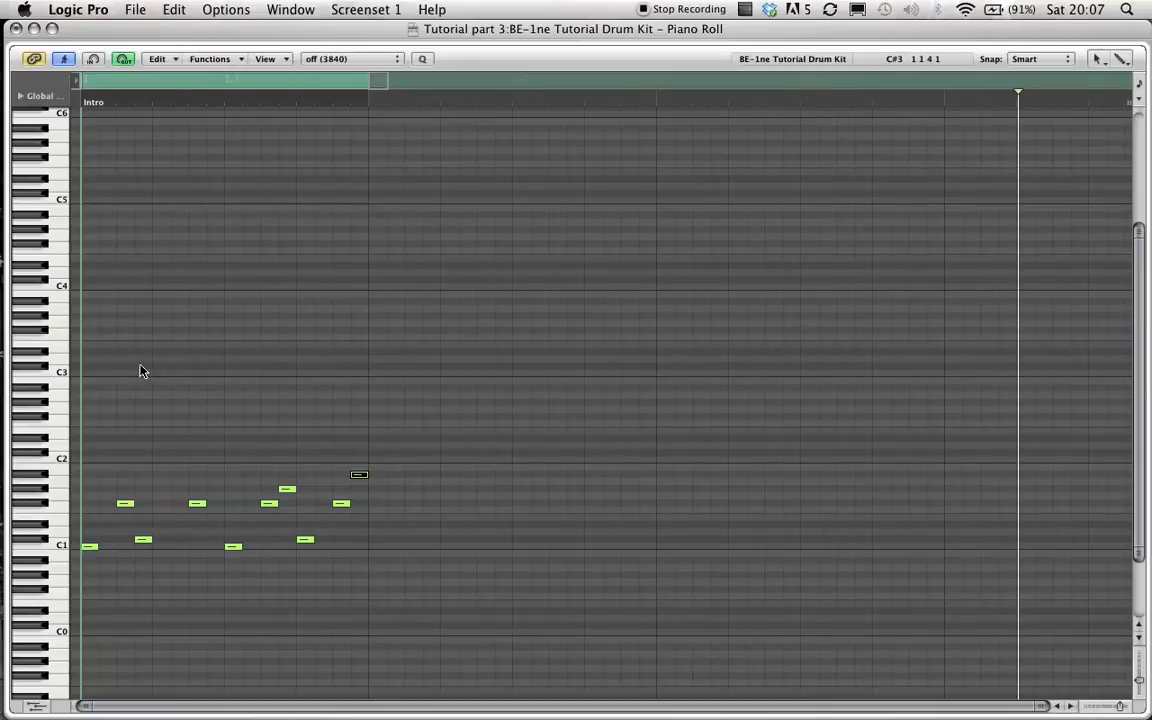
{"action": "left_click", "coordinate": [14, 29]}
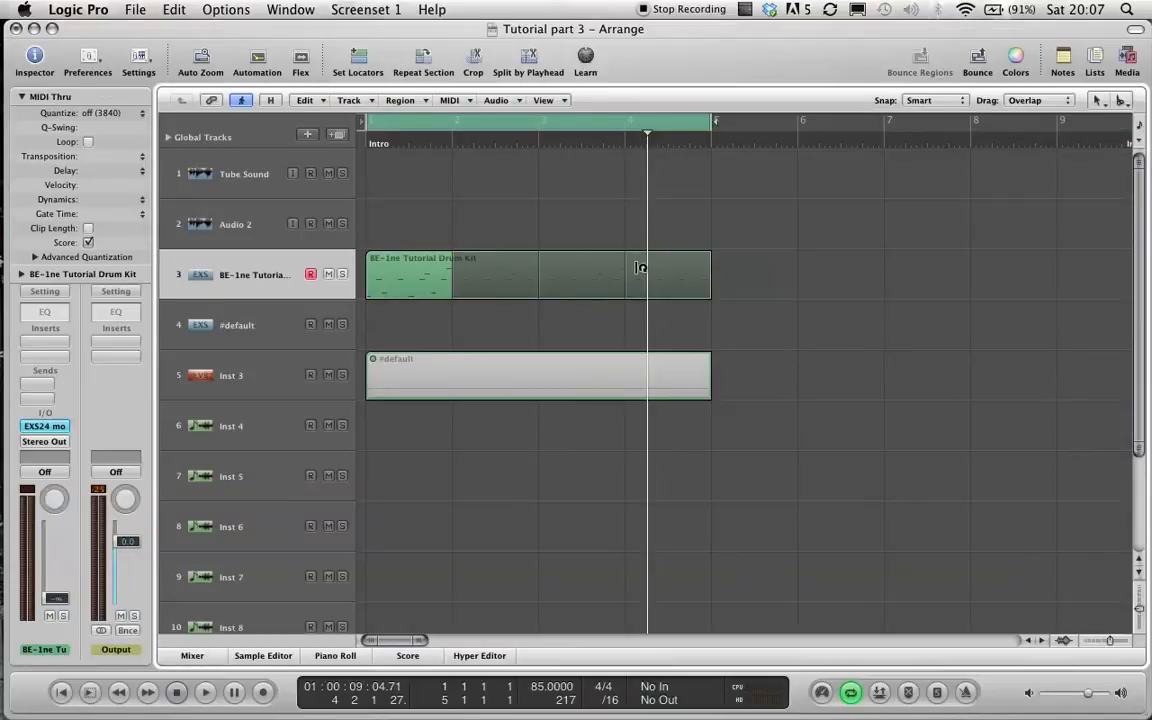
Duplicate the drum region at bar 4 and switch off looping for the copy.
{"action": "left_click_drag", "start_coordinate": [400, 285], "coordinate": [679, 287]}
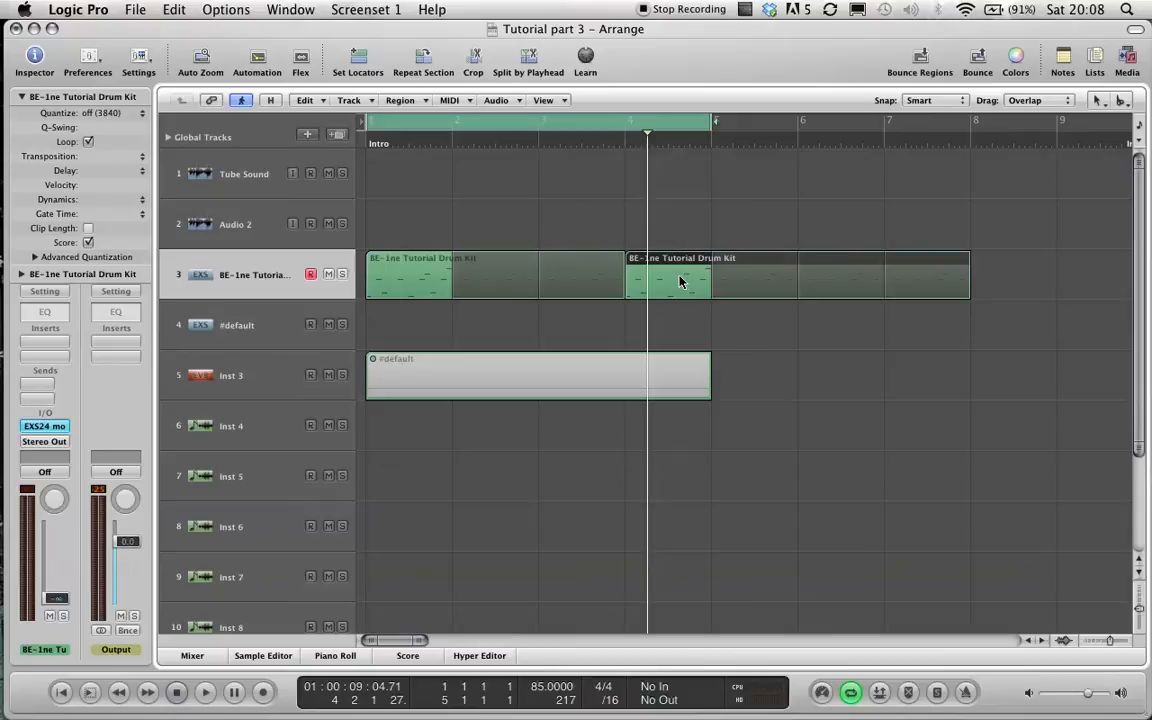
{"action": "key", "text": "l"}
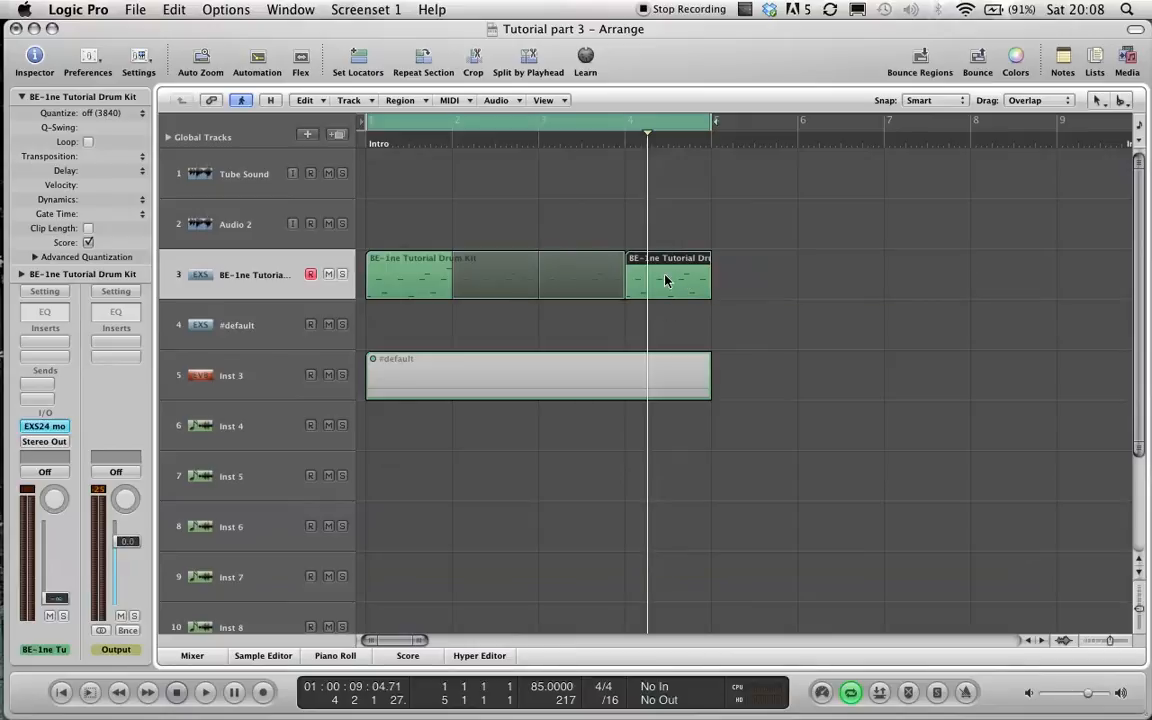
Open the copied drum region in the Piano Roll, move its last note up to a higher drum pitch, and audition it.
{"action": "double_click", "coordinate": [666, 281]}
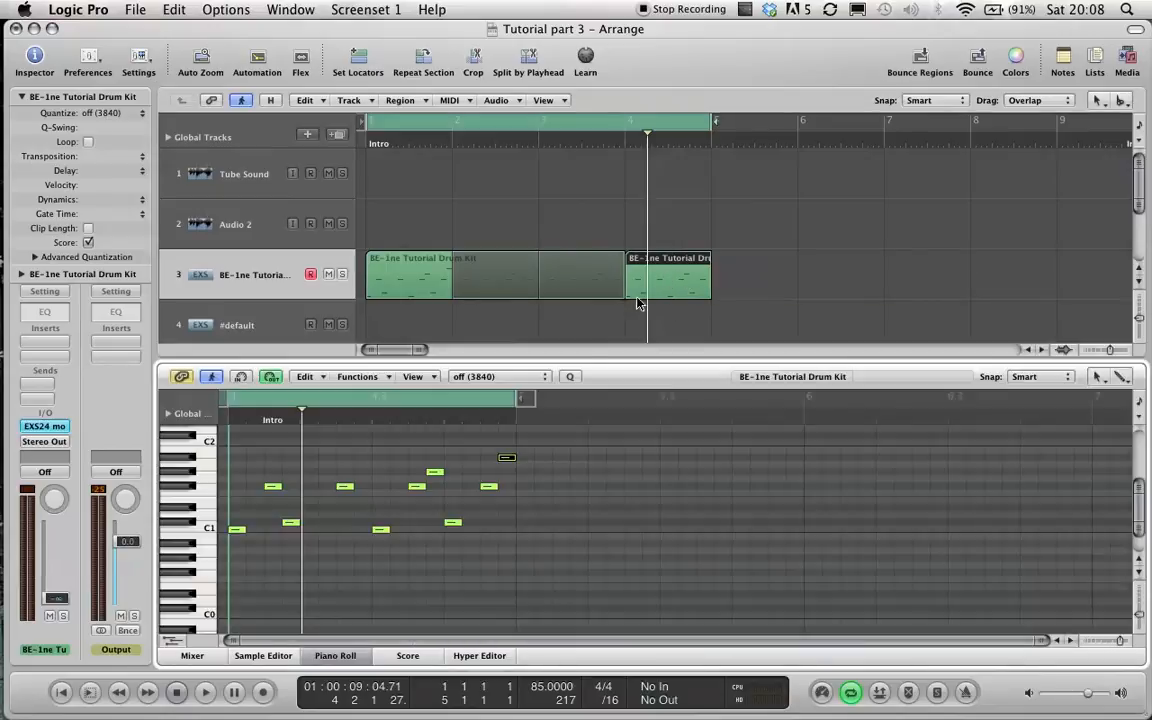
{"action": "left_click", "coordinate": [507, 461]}
{"action": "left_click_drag", "start_coordinate": [507, 461], "coordinate": [507, 446]}
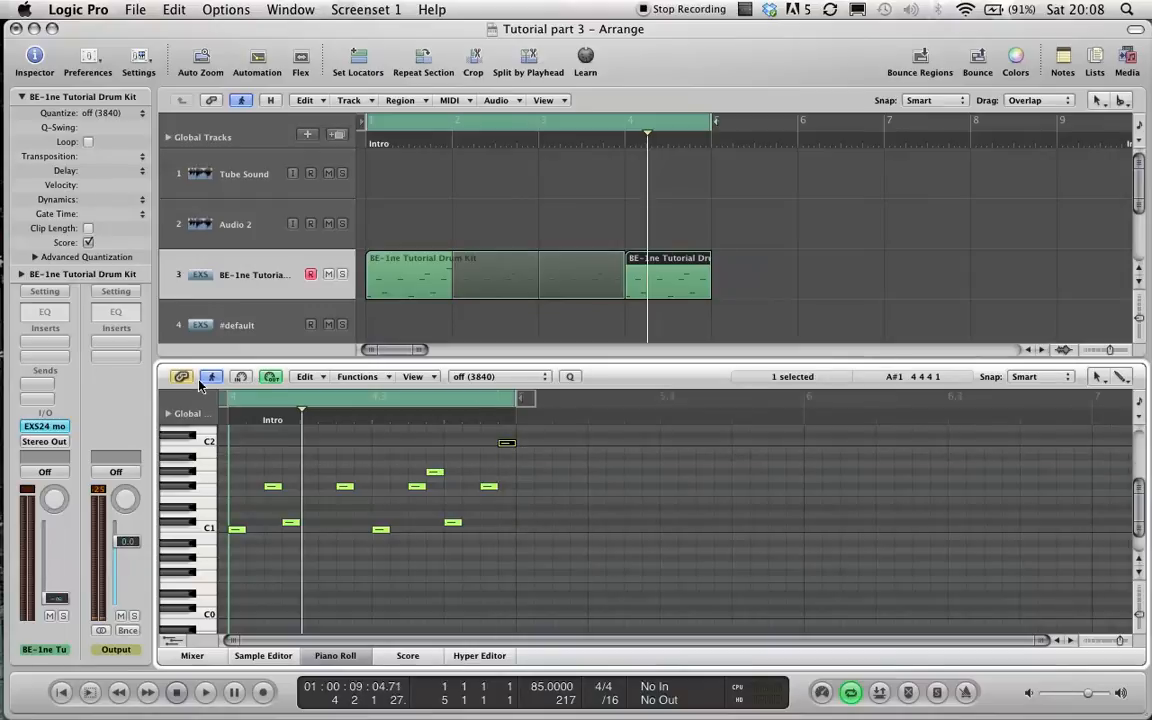
{"action": "key", "text": "x"}
{"action": "key", "text": "x"}
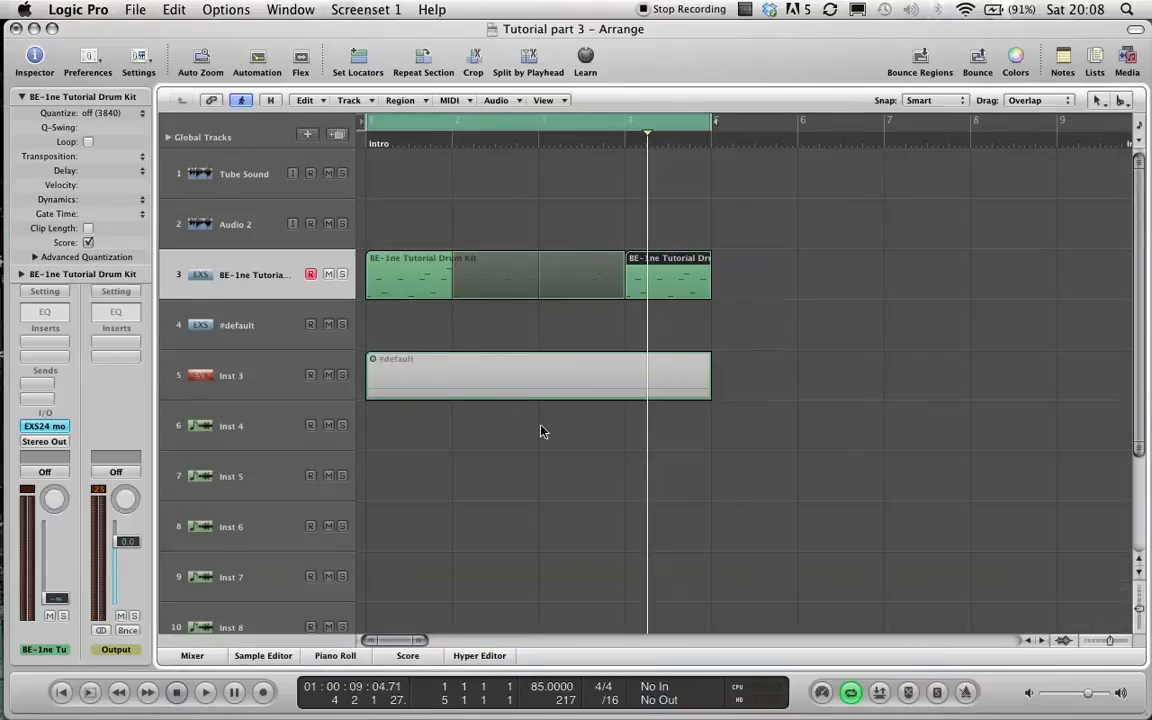
{"action": "key", "text": "space"}
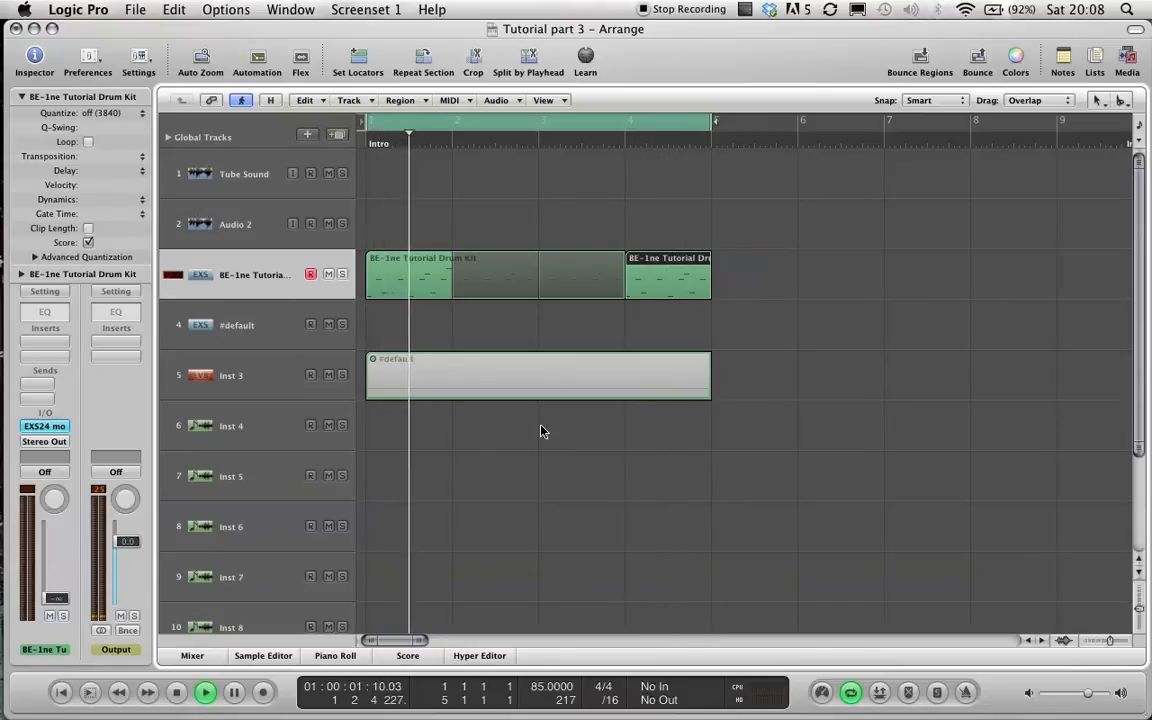
{"action": "key", "text": "space"}
Shift that high drum note slightly earlier in the copied region and play the result.
{"action": "double_click", "coordinate": [680, 289]}
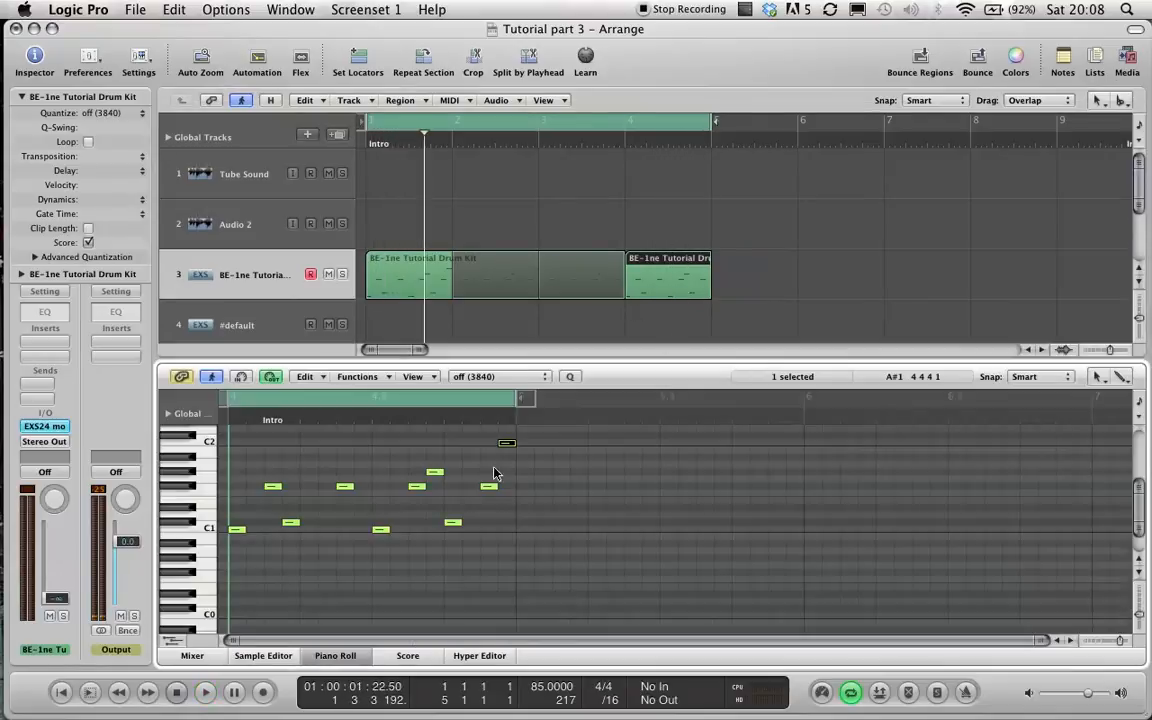
{"action": "left_click_drag", "start_coordinate": [507, 446], "coordinate": [491, 444]}
{"action": "key", "text": "space"}
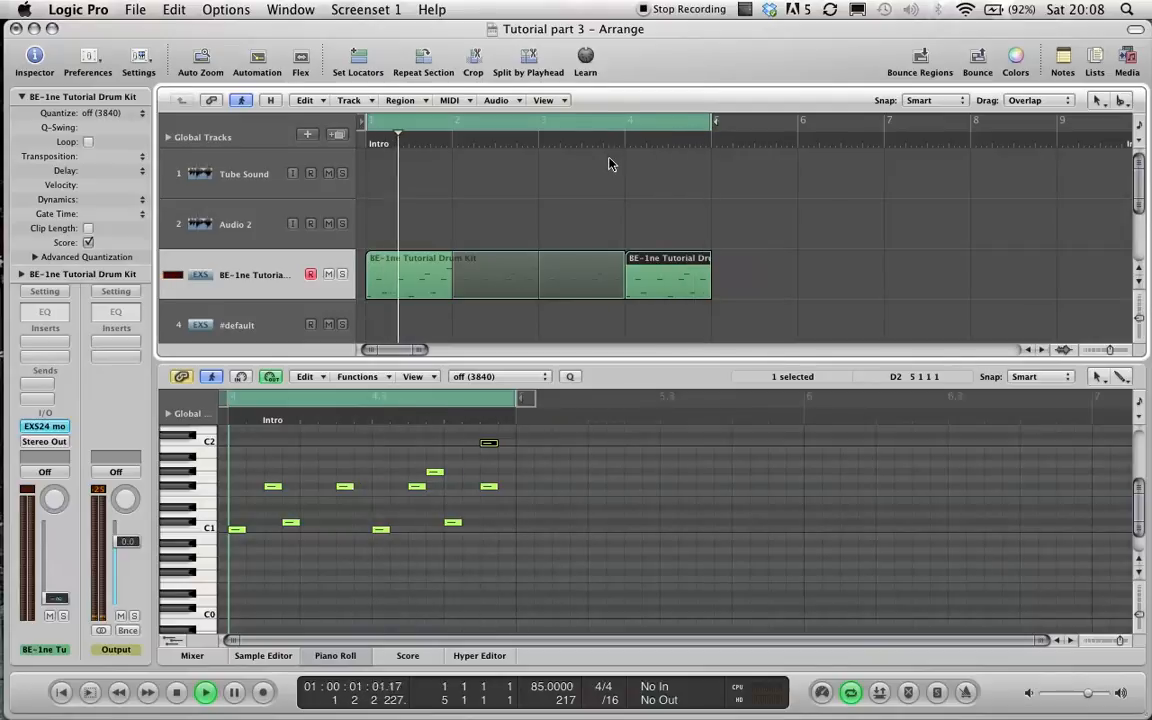
{"action": "key", "text": "space"}
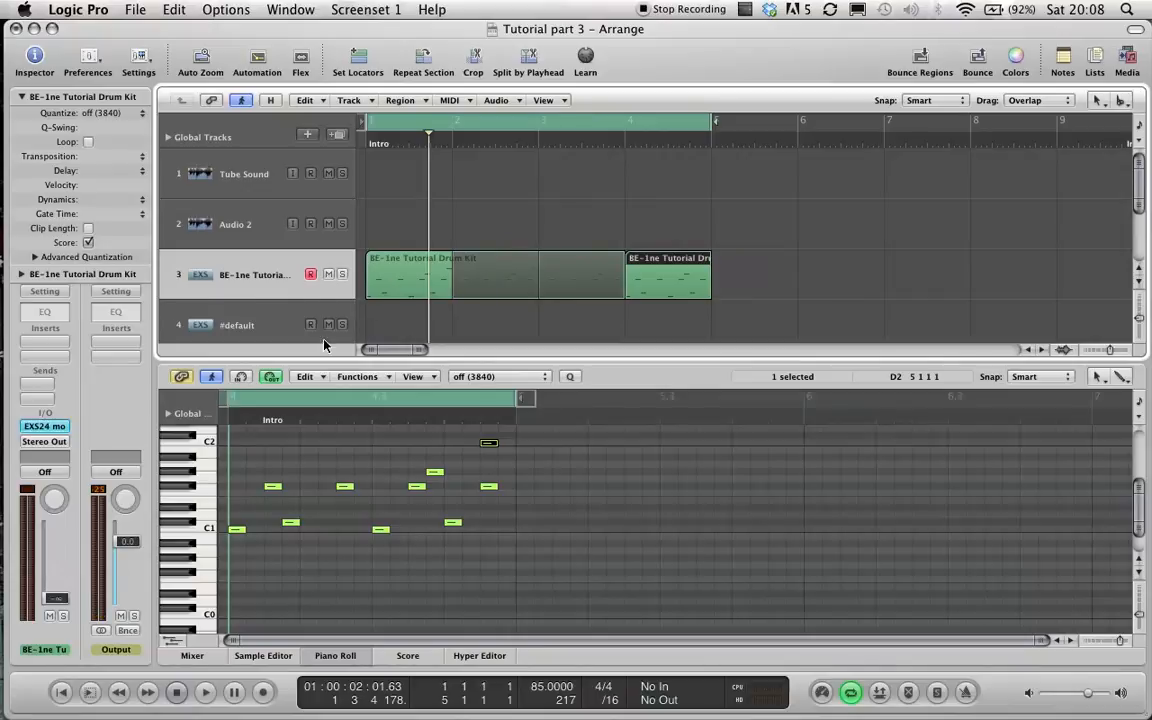
{"action": "key", "text": "x"}
{"action": "key", "text": "x"}
Select the #default EXS24 track, play along, and set its channel fader to -8.0 dB.
{"action": "left_click", "coordinate": [230, 332]}
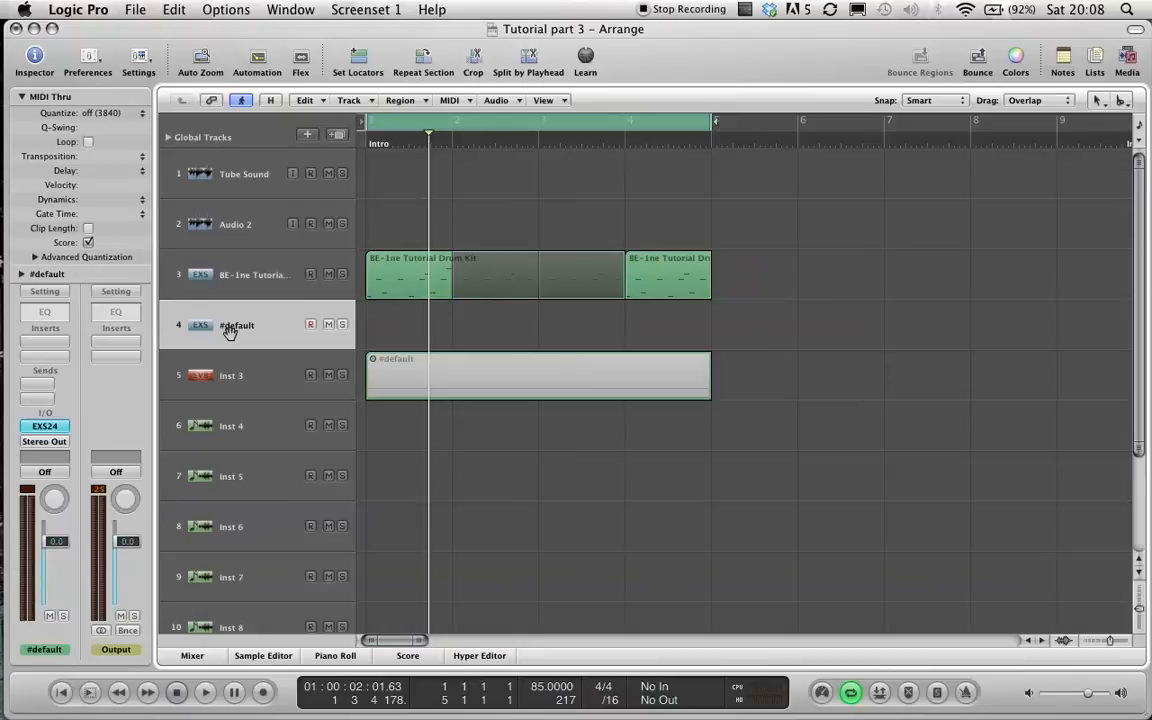
{"action": "key", "text": "space"}
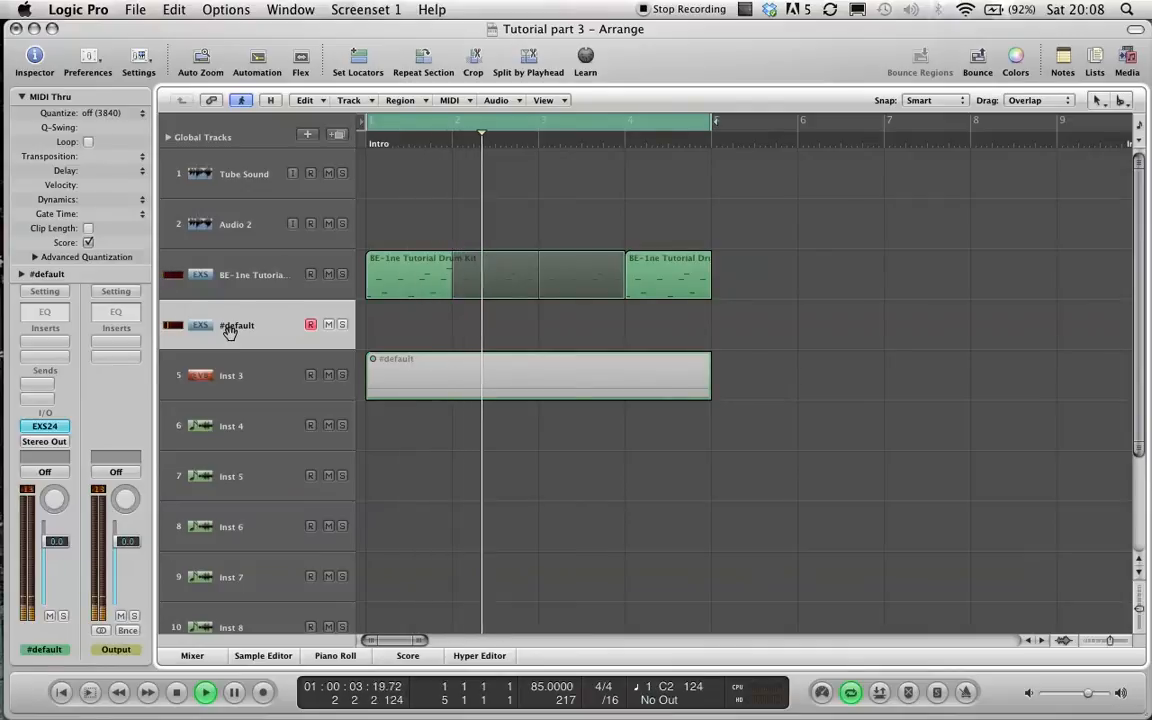
{"action": "left_click", "coordinate": [66, 547]}
{"action": "left_click_drag", "start_coordinate": [66, 547], "coordinate": [60, 566]}
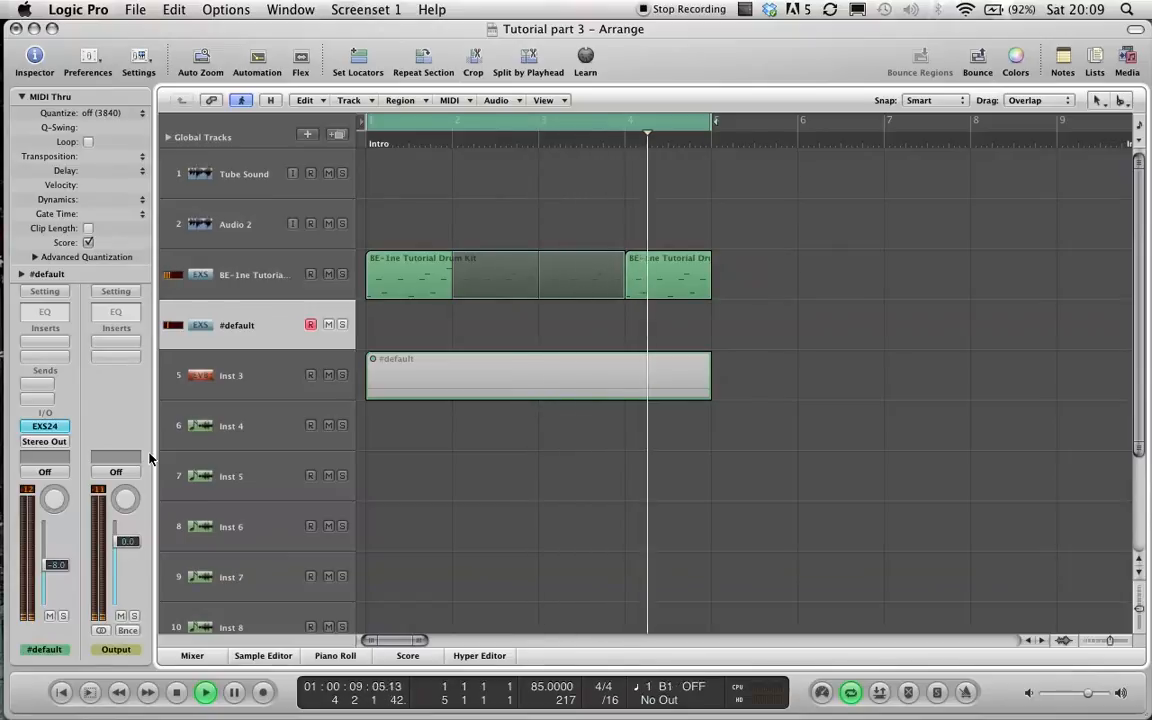
Record an organ part on the #default track and trim the recorded region to start at bar 1.
{"action": "left_click", "coordinate": [264, 693]}
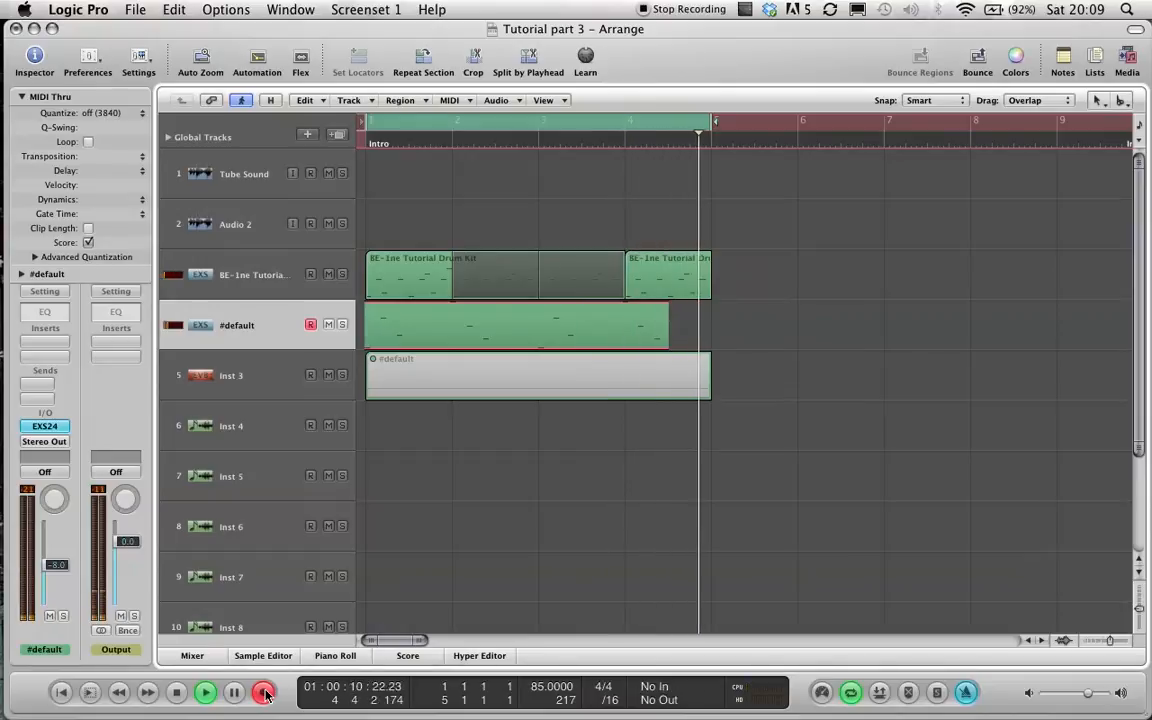
{"action": "key", "text": "space"}
{"action": "left_click", "coordinate": [419, 401]}
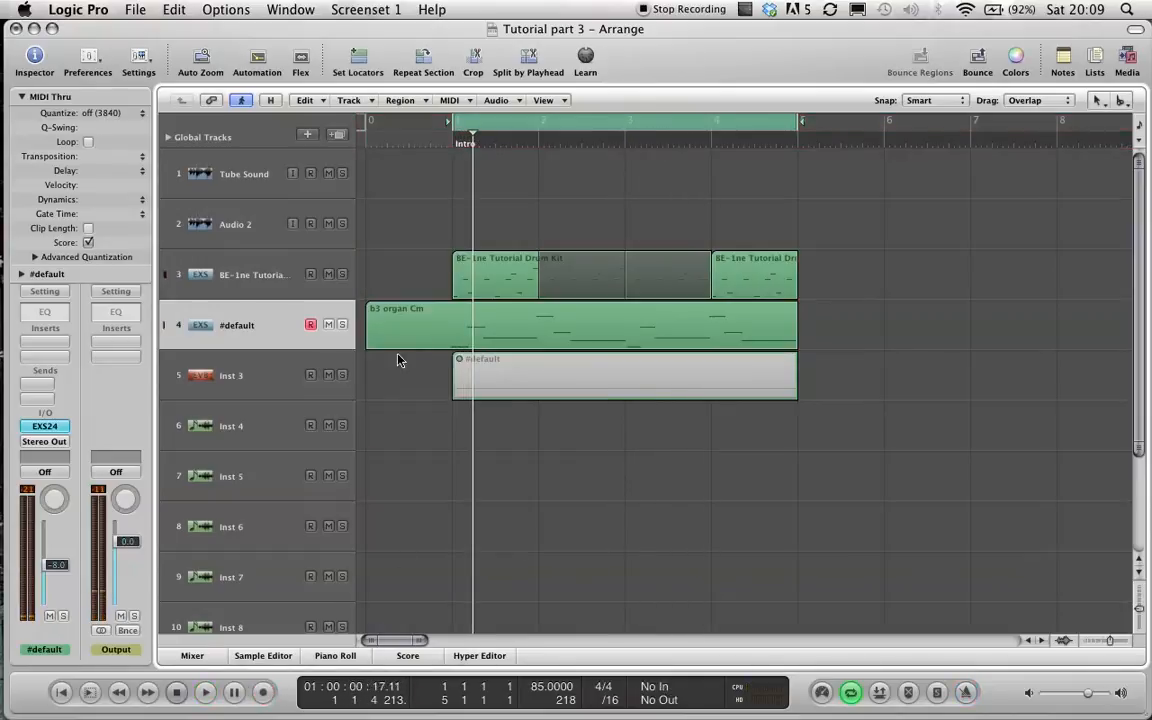
{"action": "left_click_drag", "start_coordinate": [368, 340], "coordinate": [453, 341]}
{"action": "left_click_drag", "start_coordinate": [367, 129], "coordinate": [451, 146]}
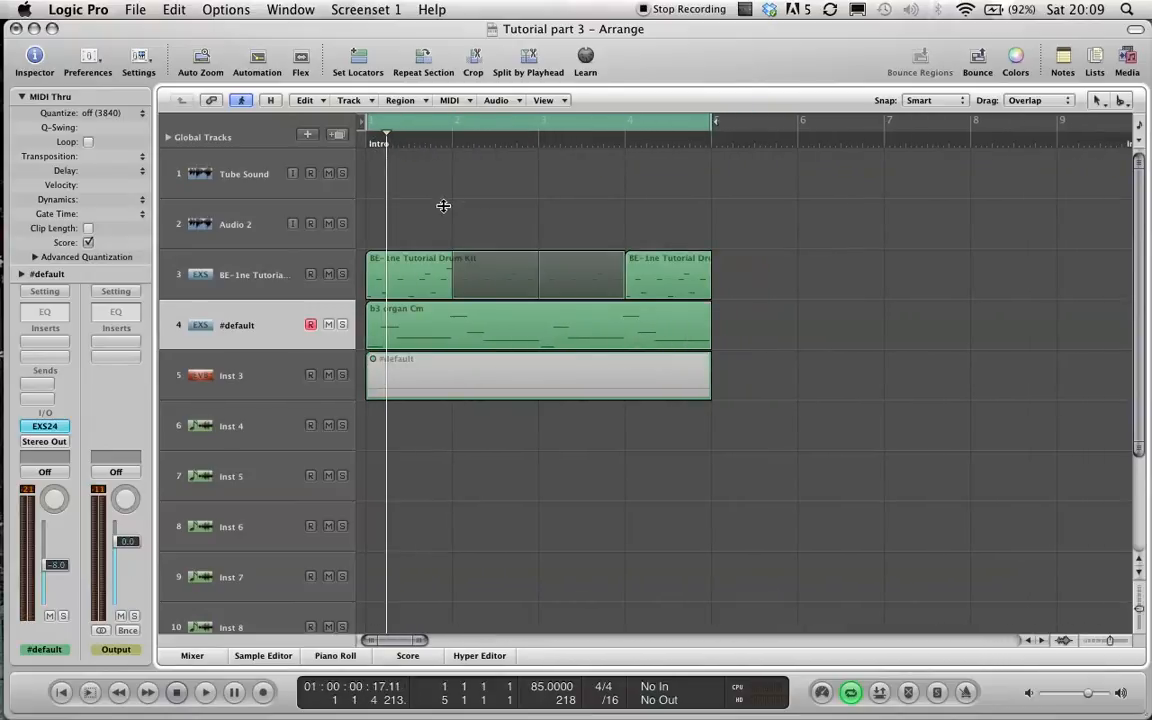
Open the organ region in a full Piano Roll window, select all its notes, and quantize them to 1/16-Note.
{"action": "double_click", "coordinate": [401, 318]}
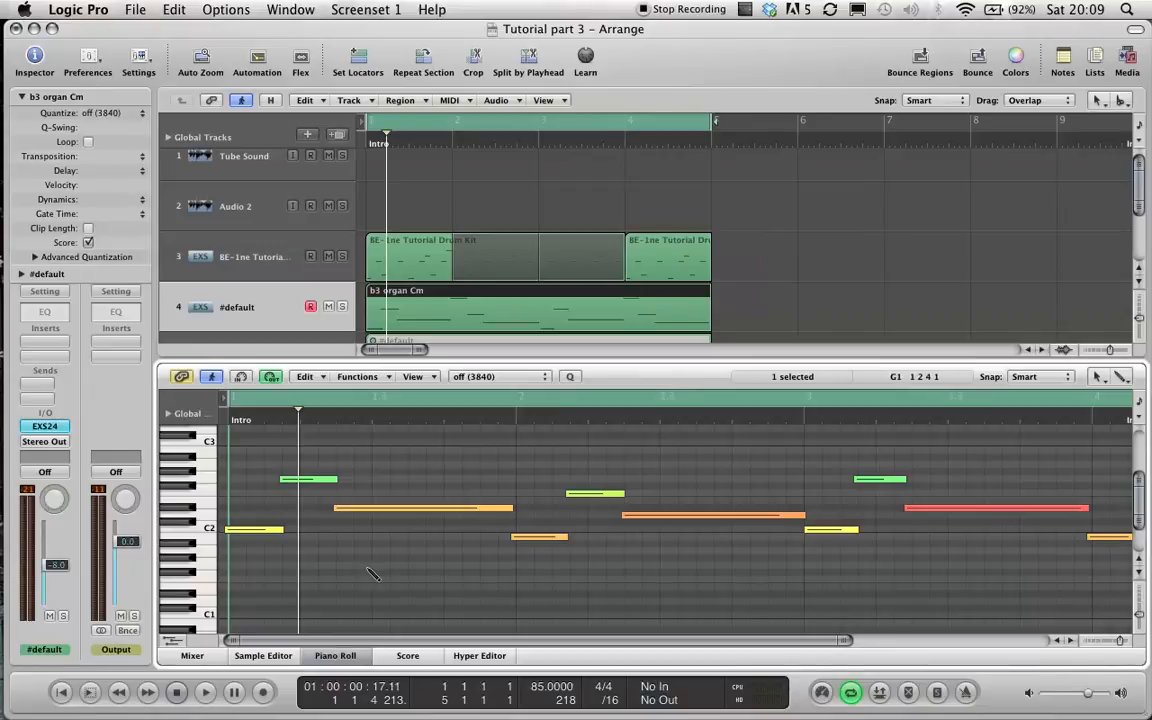
{"action": "key", "text": "super+6"}
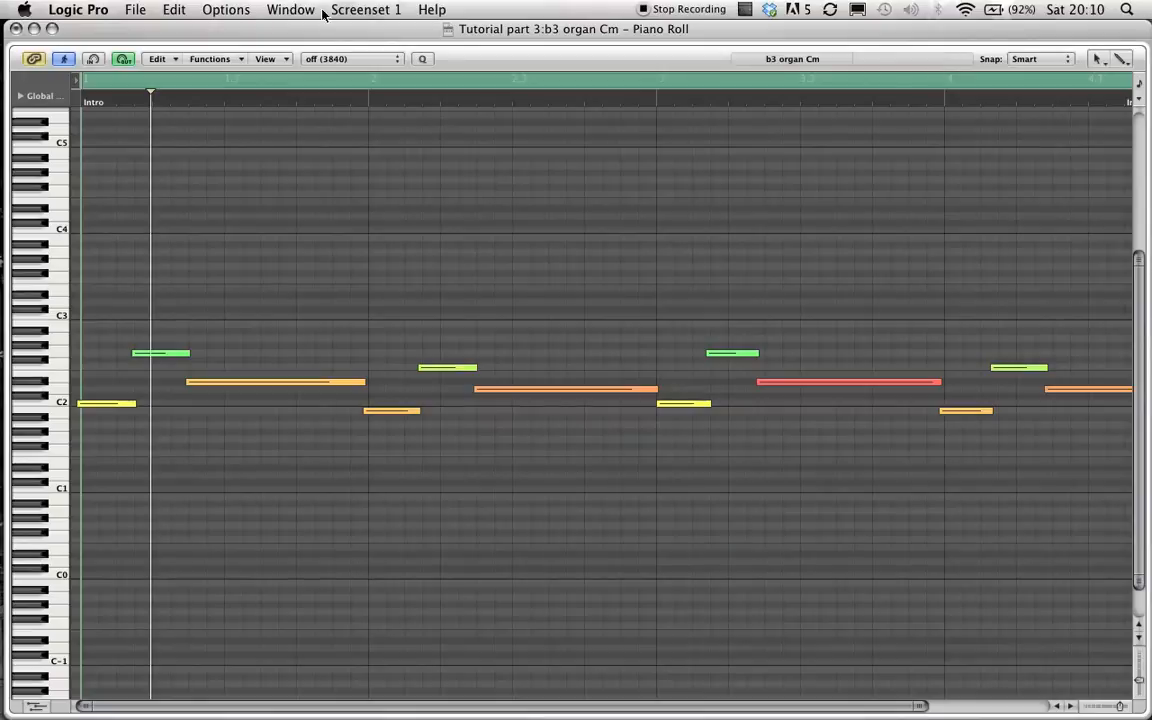
{"action": "left_click", "coordinate": [290, 9]}
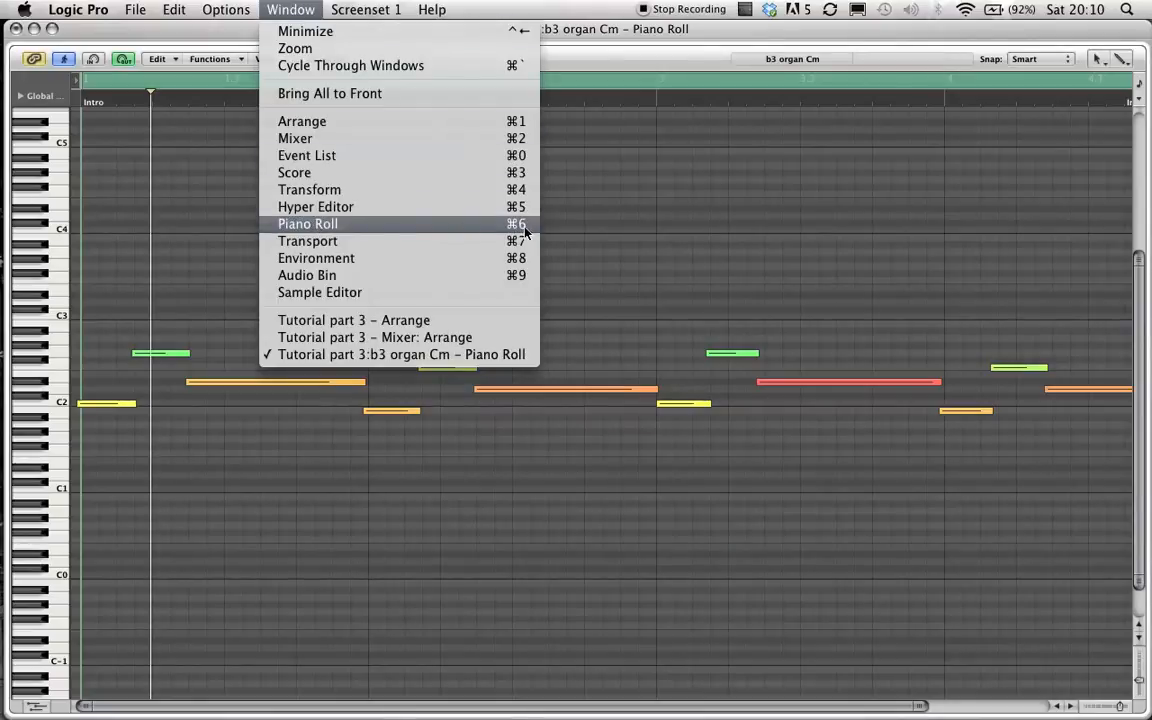
{"action": "left_click", "coordinate": [635, 233]}
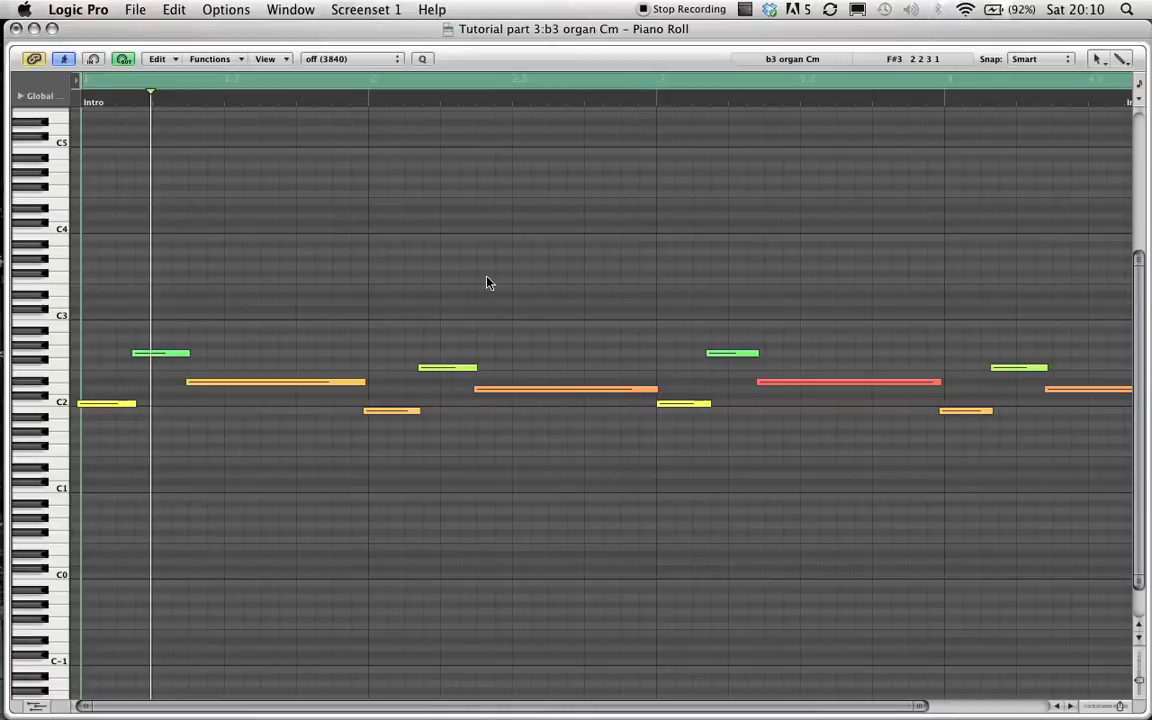
{"action": "key", "text": "super+a"}
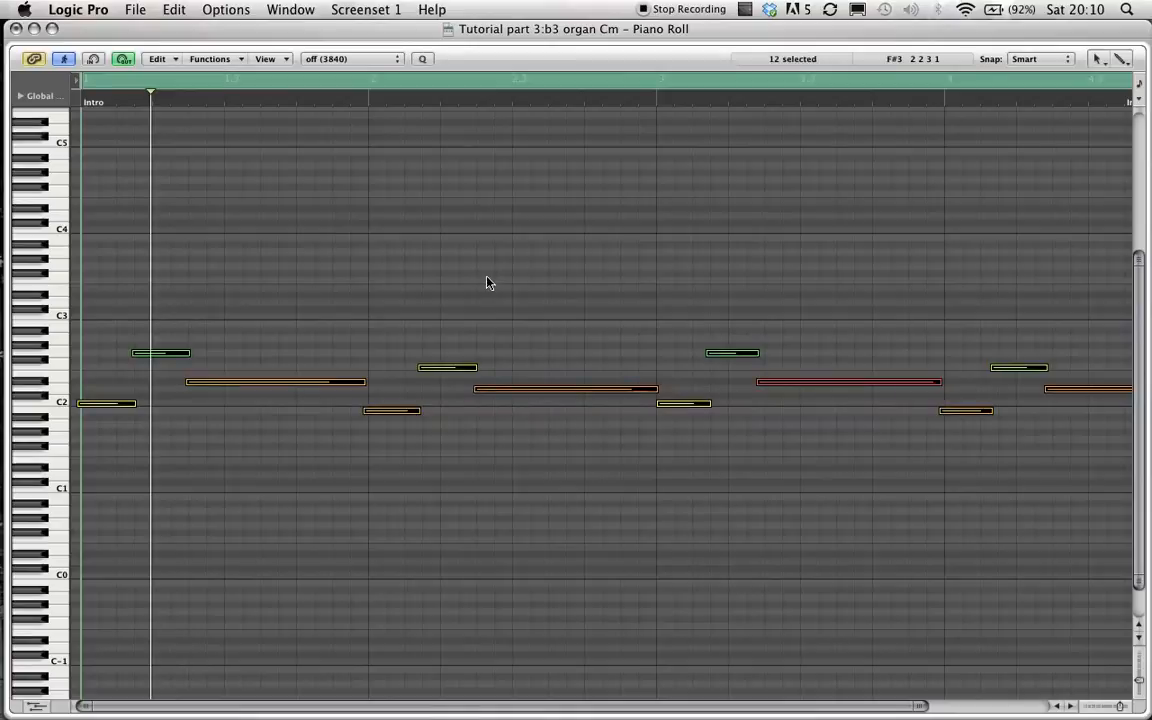
{"action": "left_click", "coordinate": [387, 61]}
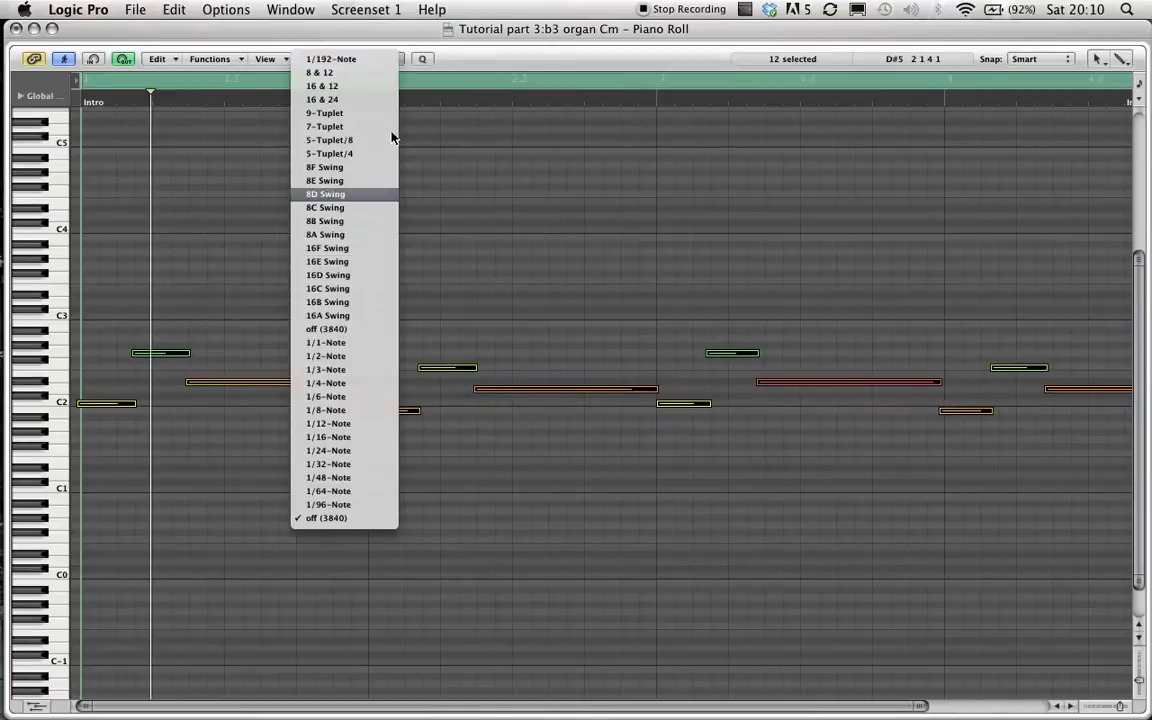
{"action": "left_click", "coordinate": [363, 60]}
{"action": "left_click", "coordinate": [355, 61]}
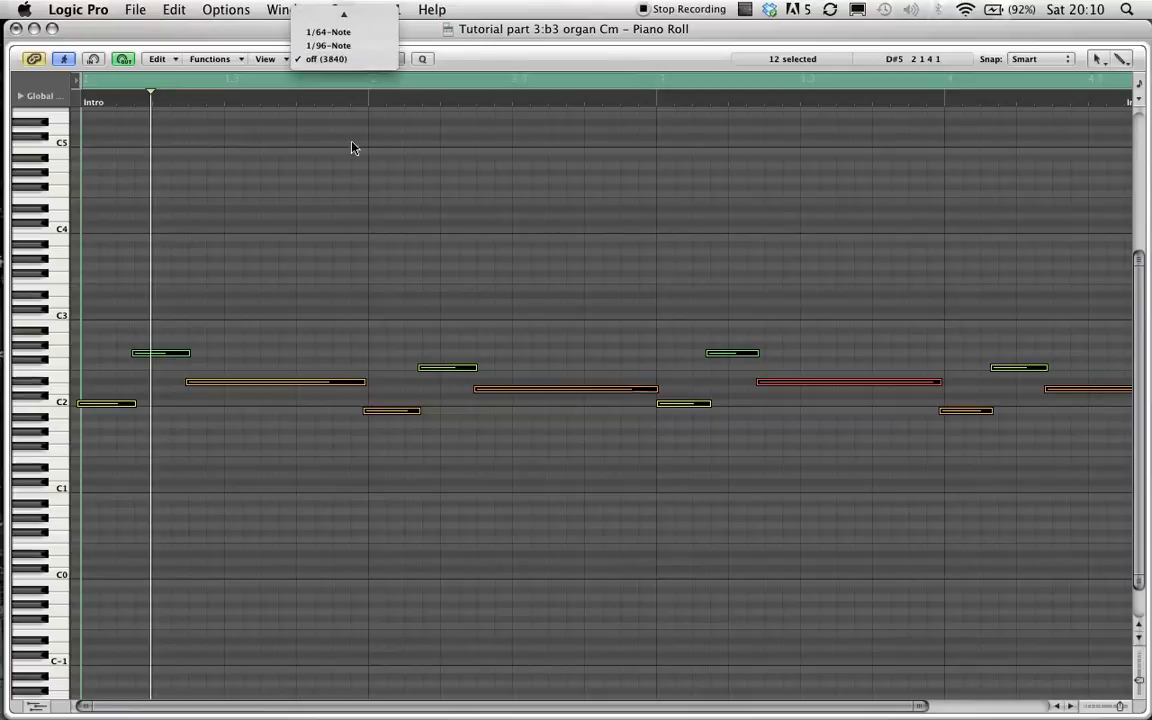
{"action": "left_click", "coordinate": [353, 45]}
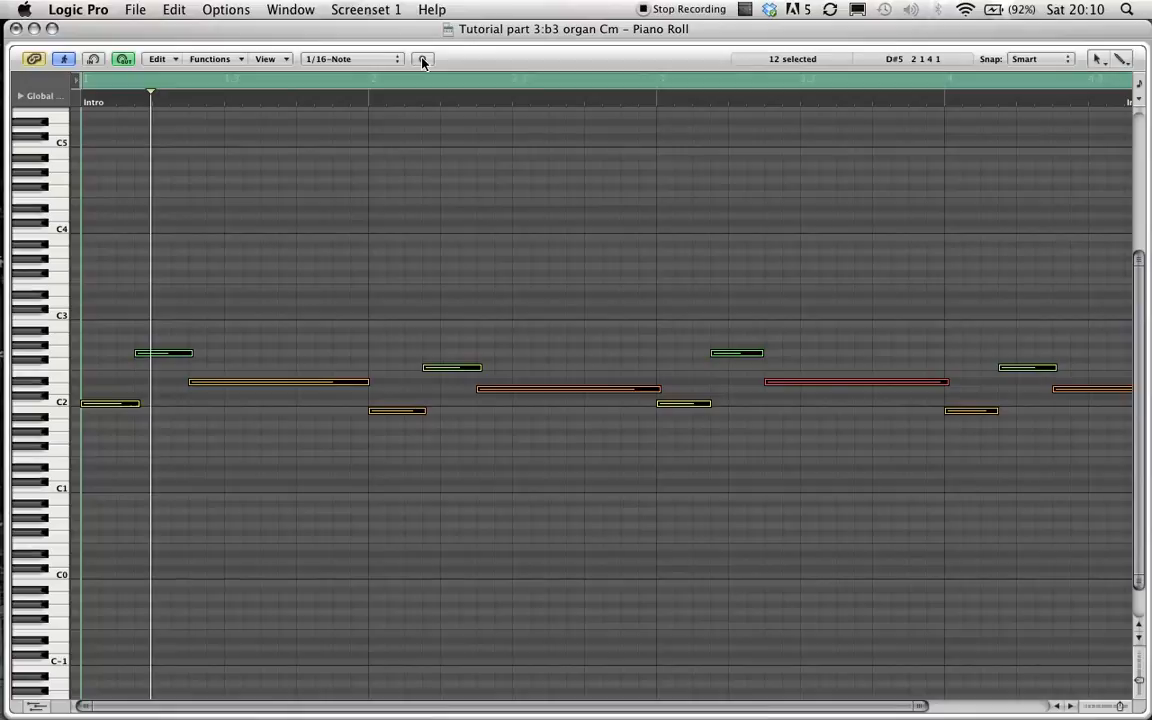
{"action": "left_click", "coordinate": [422, 59]}
Adjust the end points of the organ notes one by one across the quantized region, playing it once.
{"action": "left_click", "coordinate": [282, 212]}
{"action": "key", "text": "ctrl+alt+Left"}
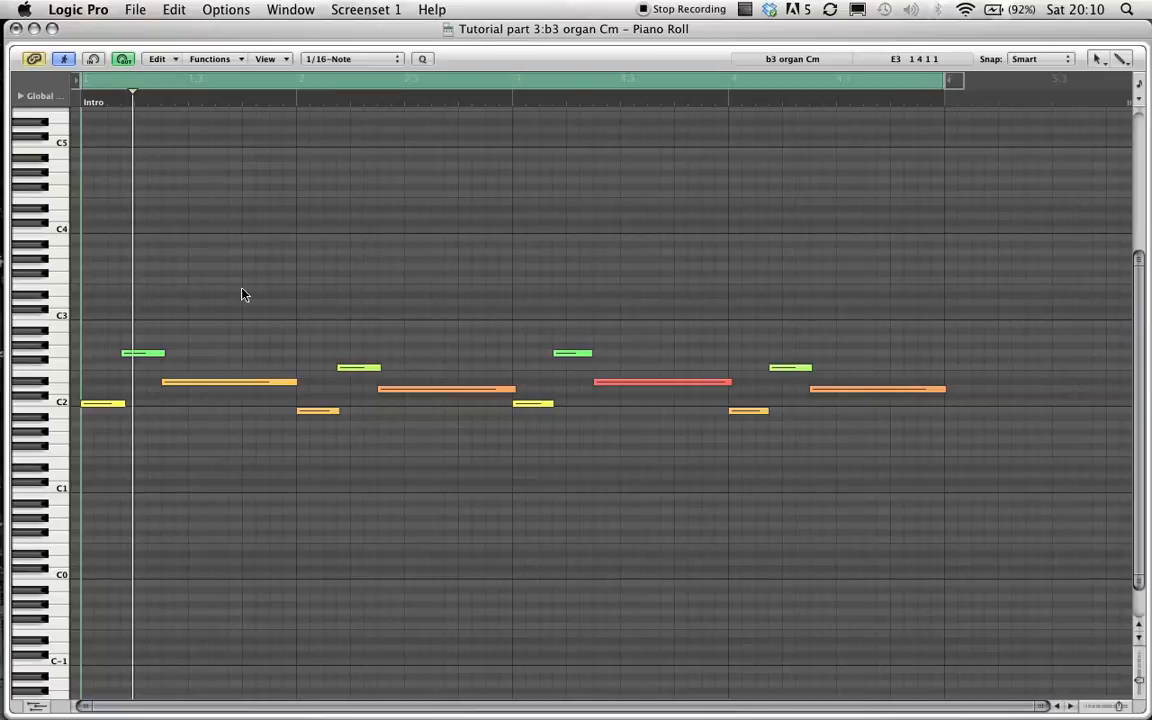
{"action": "key", "text": "Escape"}
{"action": "left_click", "coordinate": [320, 370]}
{"action": "left_click", "coordinate": [120, 404]}
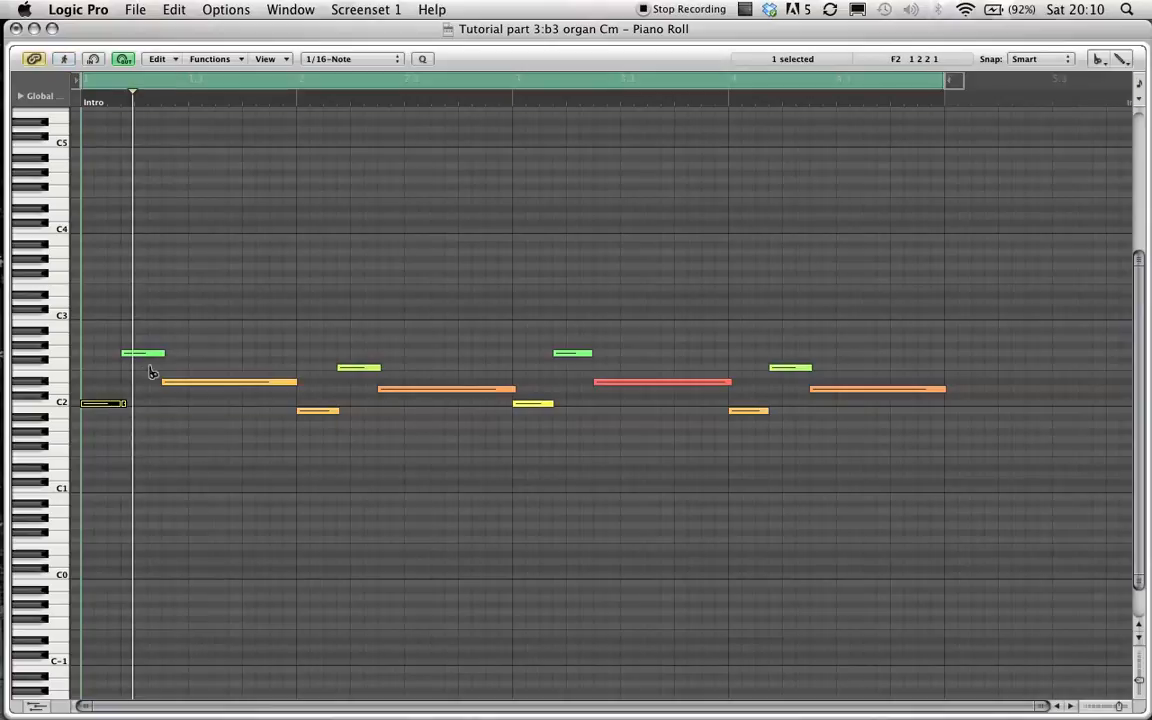
{"action": "left_click", "coordinate": [158, 354]}
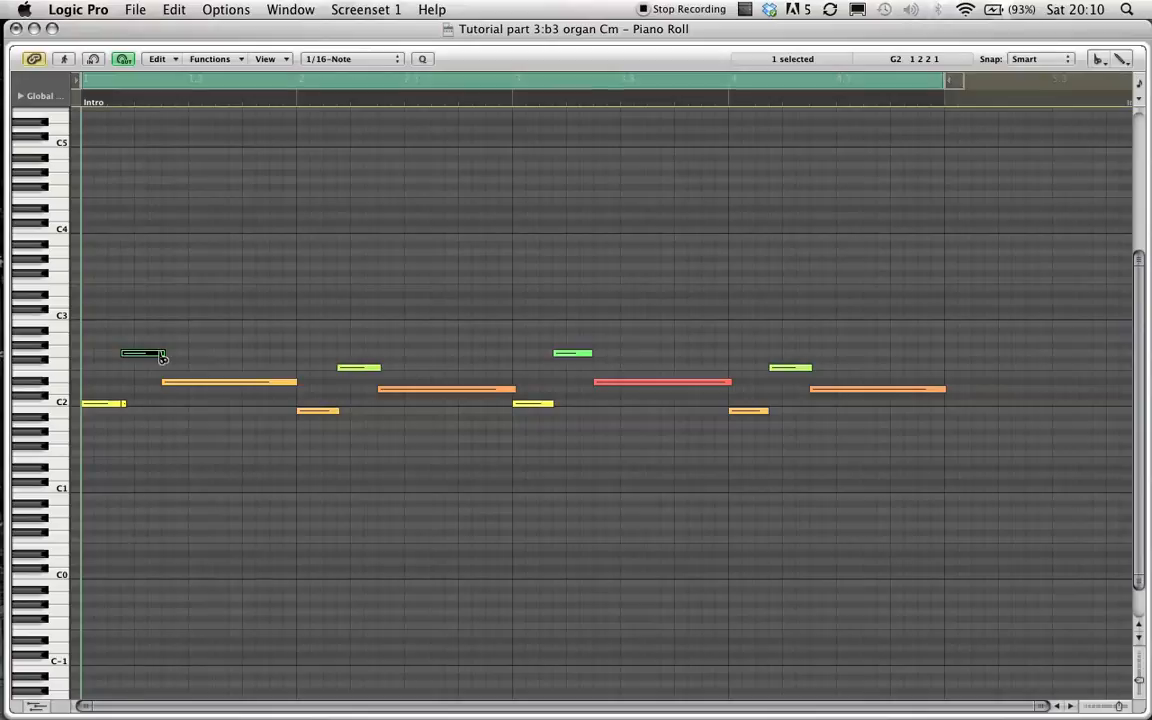
{"action": "left_click", "coordinate": [299, 386]}
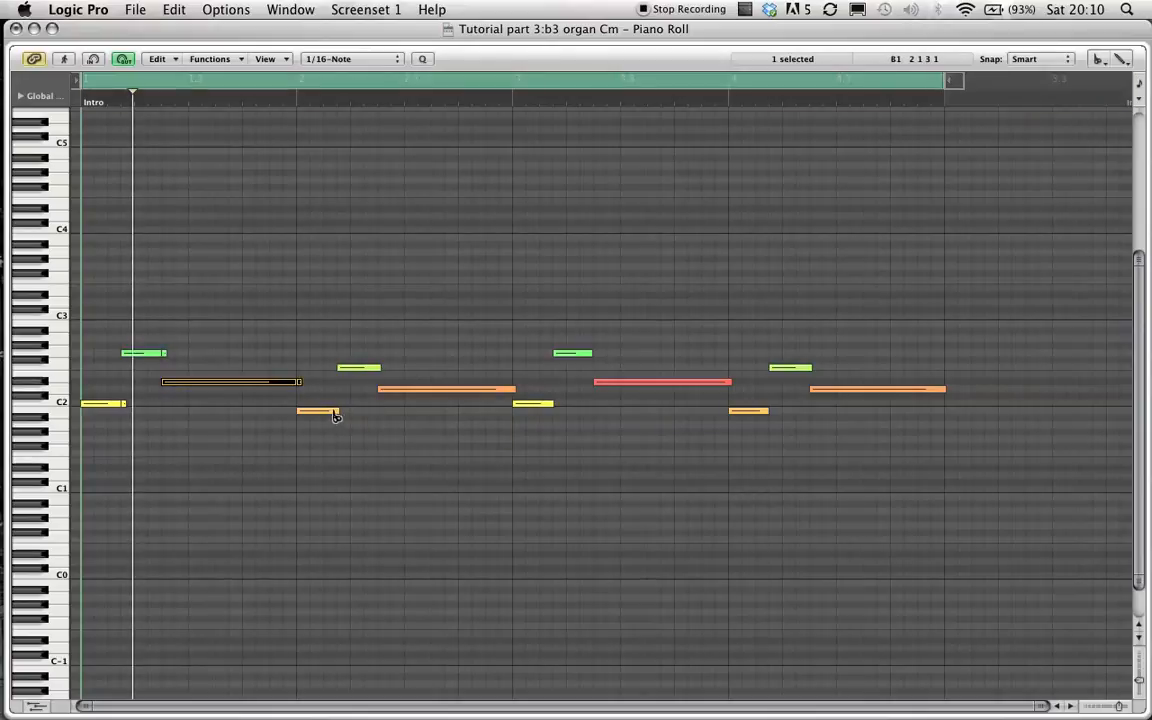
{"action": "left_click", "coordinate": [336, 413]}
{"action": "key", "text": "space"}
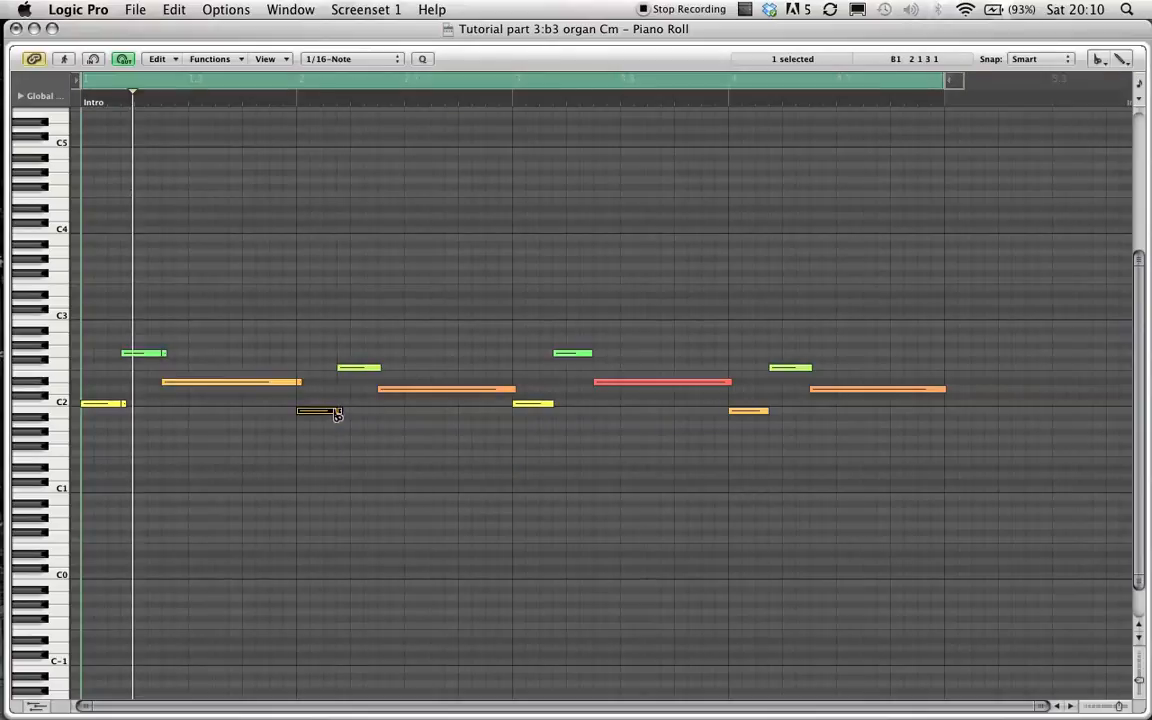
{"action": "left_click", "coordinate": [373, 368]}
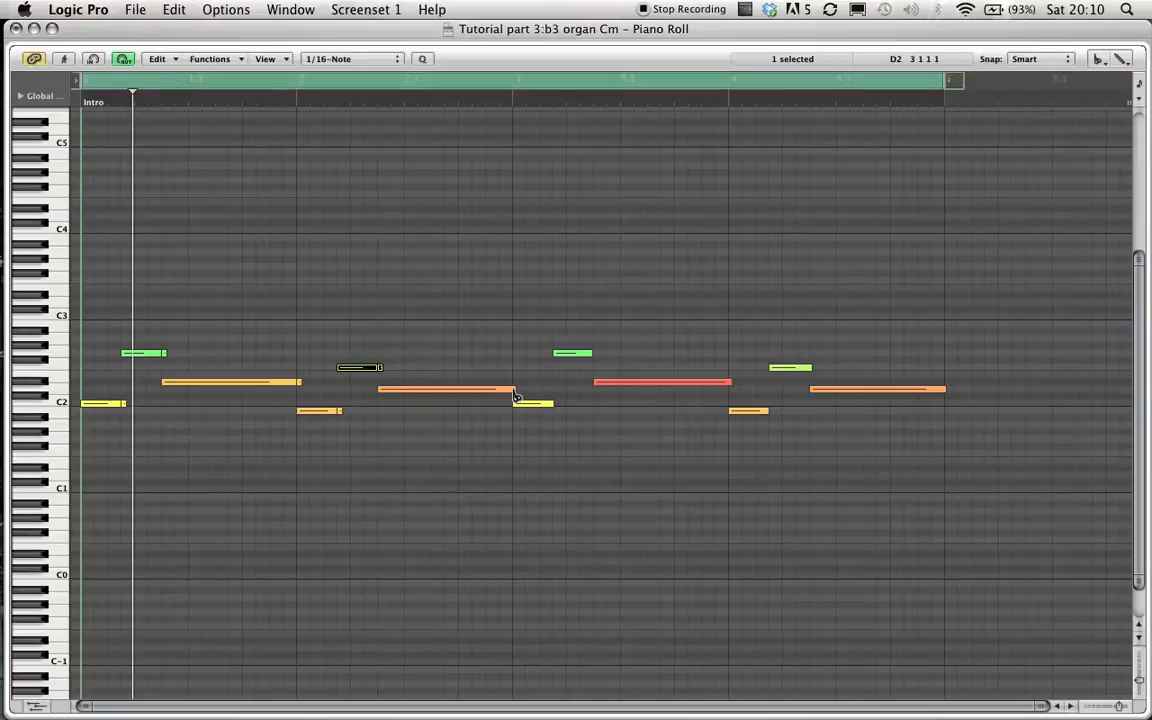
{"action": "left_click", "coordinate": [514, 391]}
{"action": "left_click", "coordinate": [540, 404]}
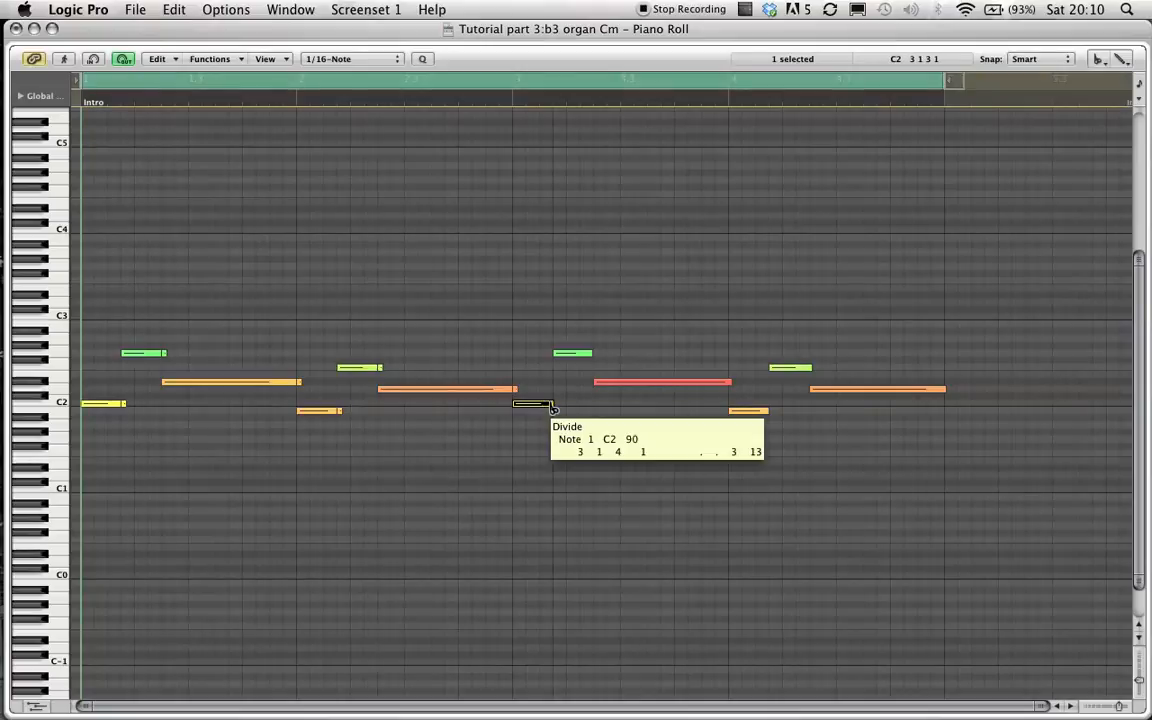
{"action": "left_click", "coordinate": [590, 356]}
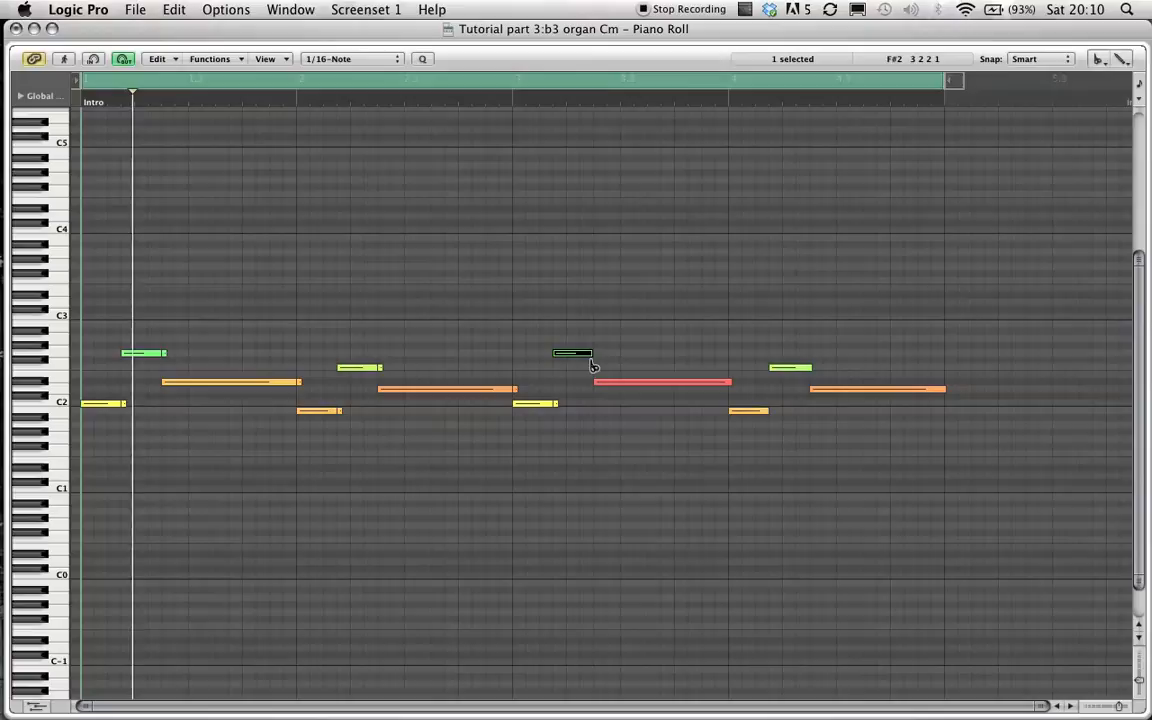
{"action": "left_click", "coordinate": [732, 384]}
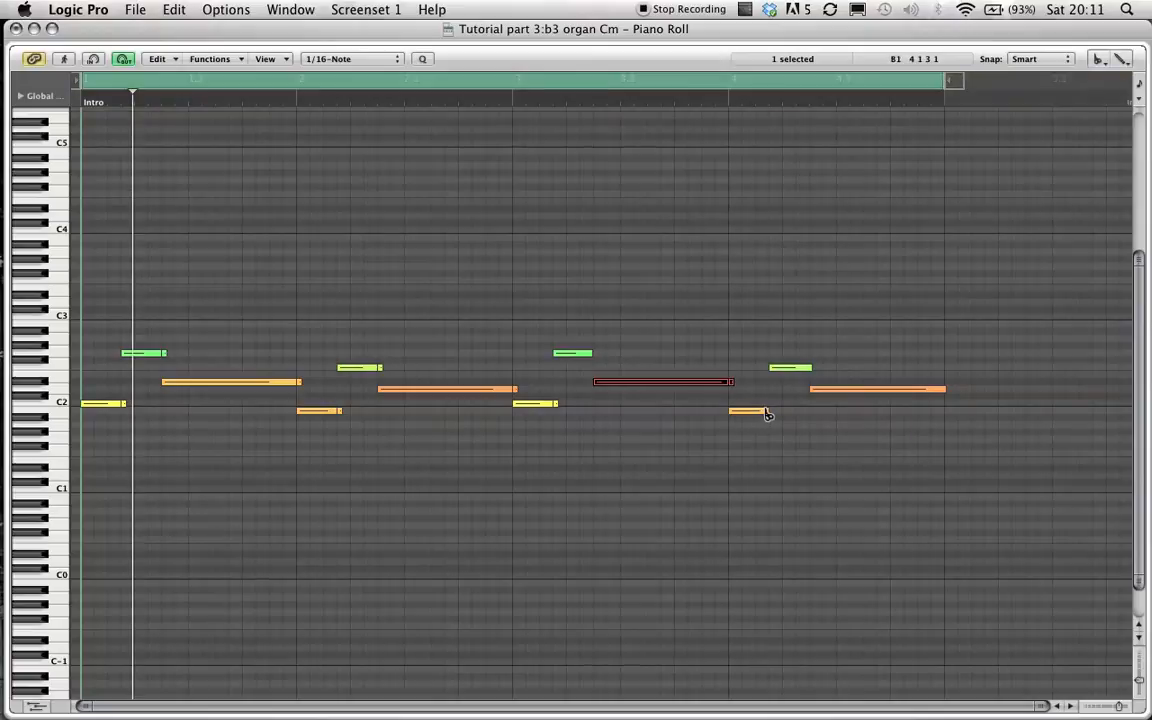
{"action": "left_click", "coordinate": [764, 411]}
{"action": "left_click", "coordinate": [812, 369]}
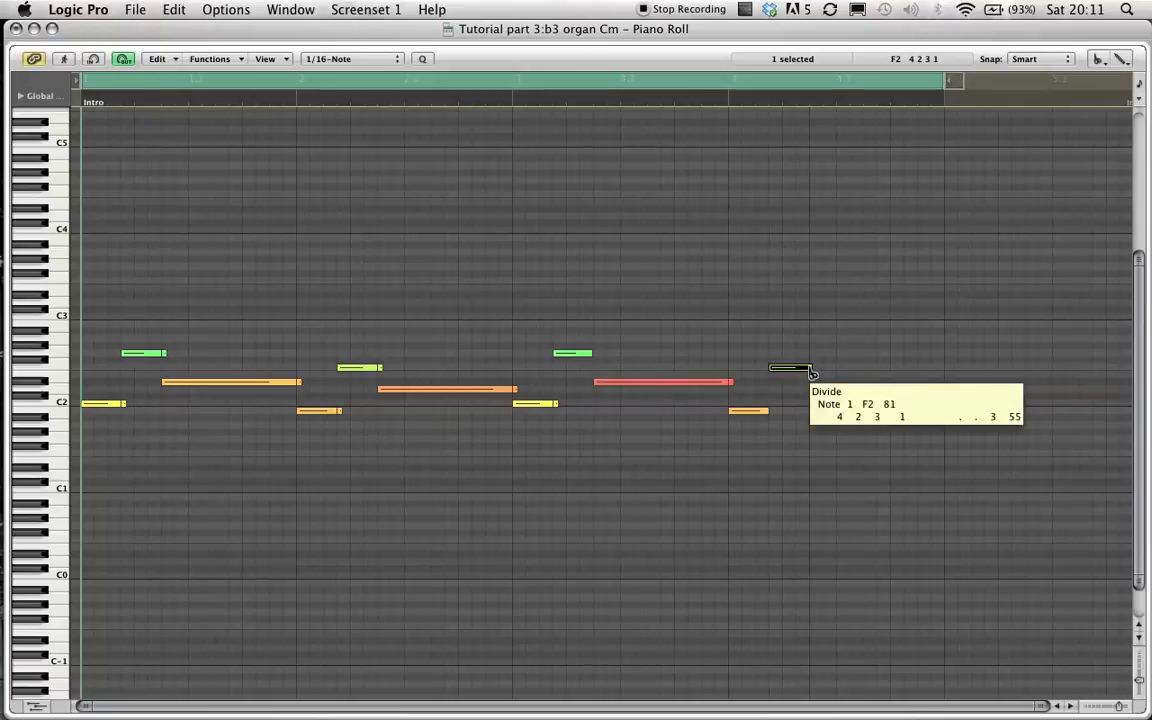
{"action": "left_click", "coordinate": [944, 390]}
{"action": "key", "text": "Escape"}
{"action": "left_click", "coordinate": [940, 424]}
Shorten the ends of the first few organ notes slightly and play the part back.
{"action": "left_click_drag", "start_coordinate": [813, 367], "coordinate": [732, 389]}
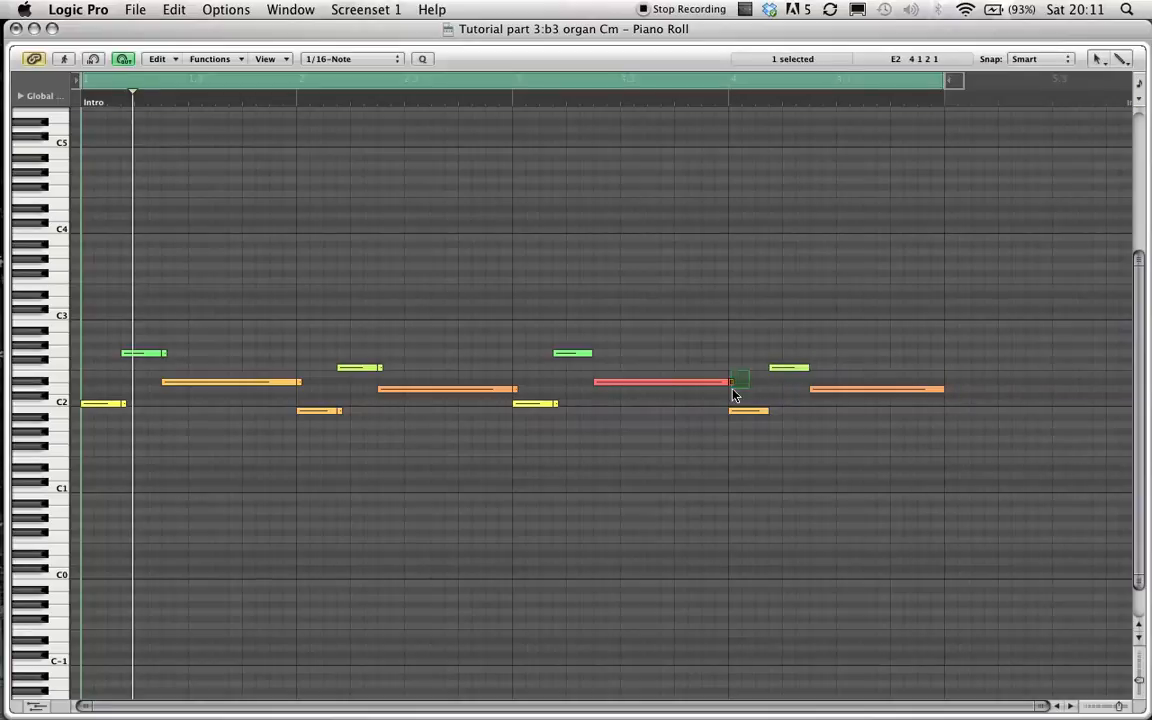
{"action": "left_click_drag", "start_coordinate": [558, 412], "coordinate": [513, 392]}
{"action": "left_click_drag", "start_coordinate": [381, 369], "coordinate": [376, 369]}
{"action": "left_click_drag", "start_coordinate": [342, 411], "coordinate": [336, 411]}
{"action": "left_click_drag", "start_coordinate": [166, 353], "coordinate": [160, 353]}
{"action": "left_click_drag", "start_coordinate": [127, 404], "coordinate": [121, 404]}
{"action": "key", "text": "space"}
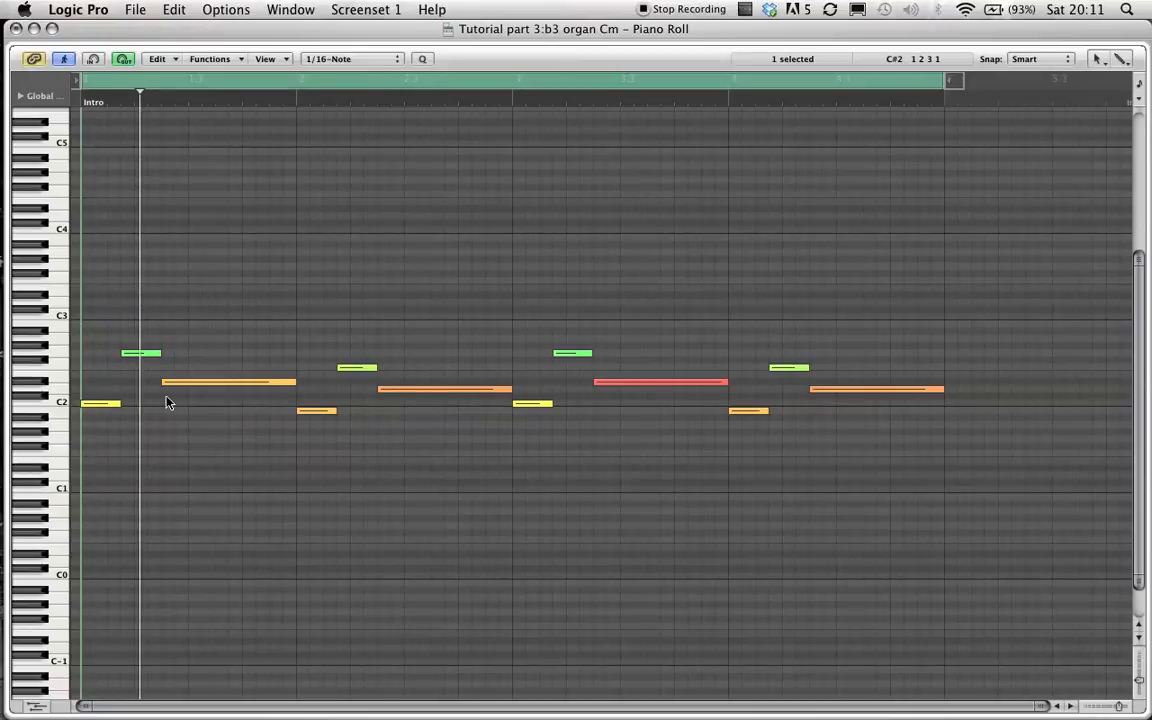
{"action": "key", "text": "space"}
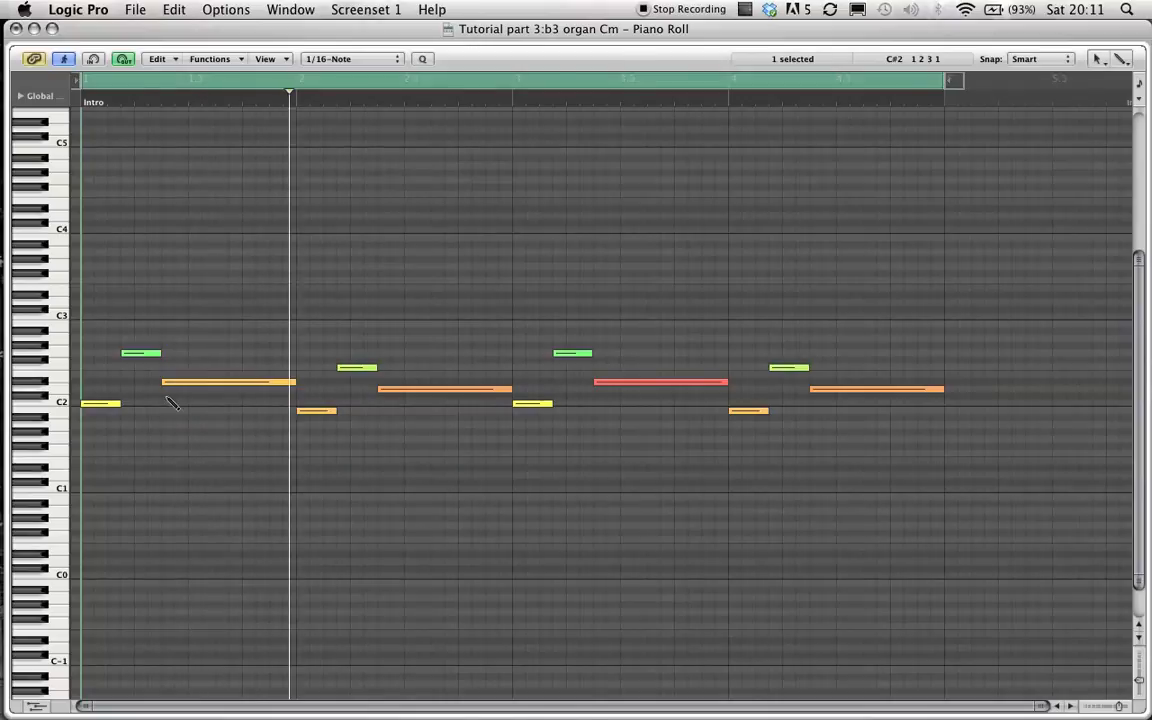
Close the Piano Roll and open the #default EXS24 instrument's B3 organ Cm.wav sample in the Sample Editor.
{"action": "key", "text": "super+w"}
{"action": "key", "text": "x"}
{"action": "key", "text": "x"}
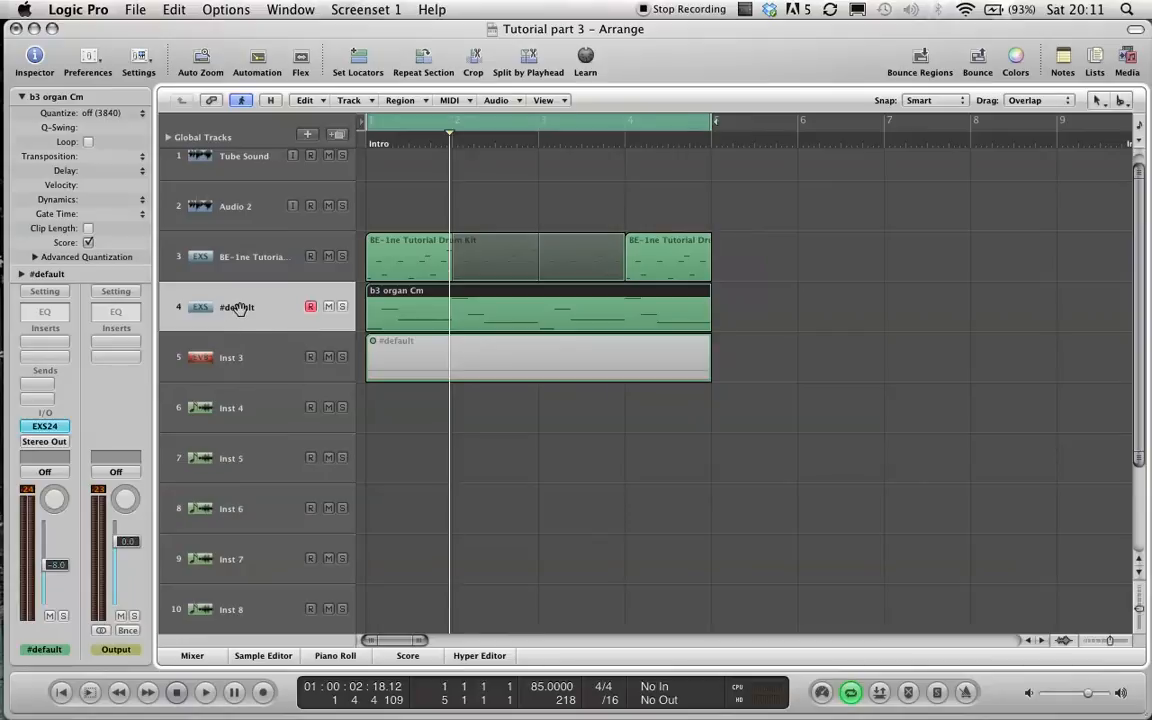
{"action": "left_click", "coordinate": [45, 426]}
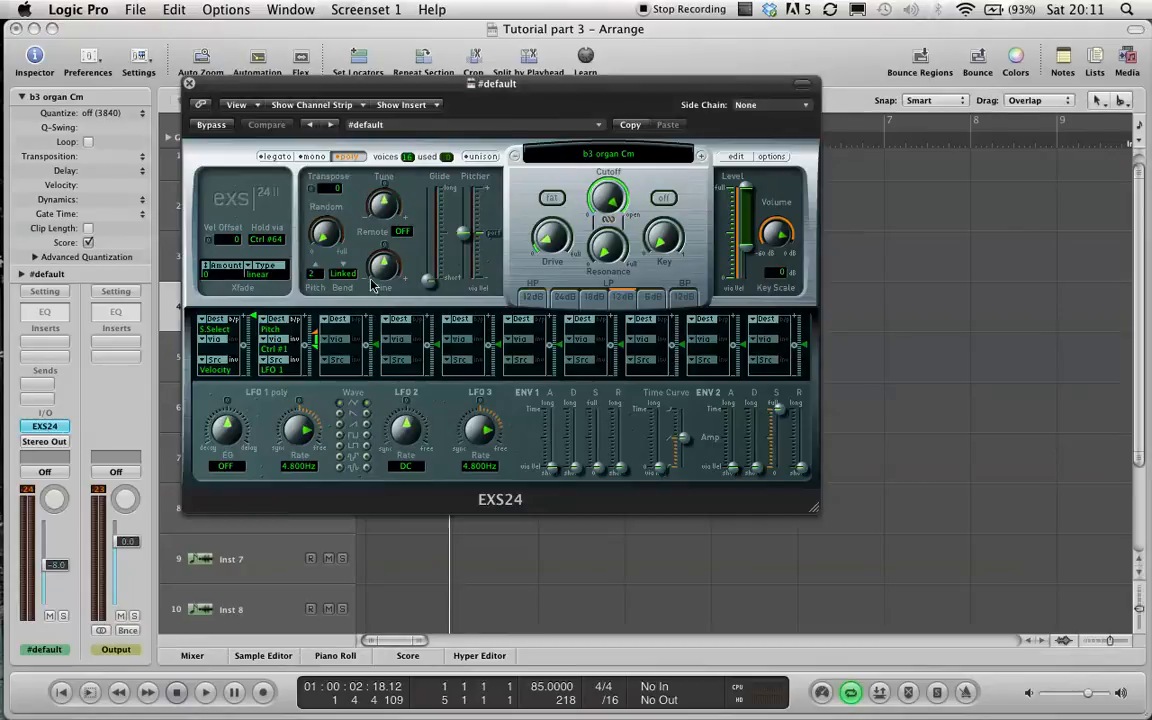
{"action": "left_click", "coordinate": [739, 158]}
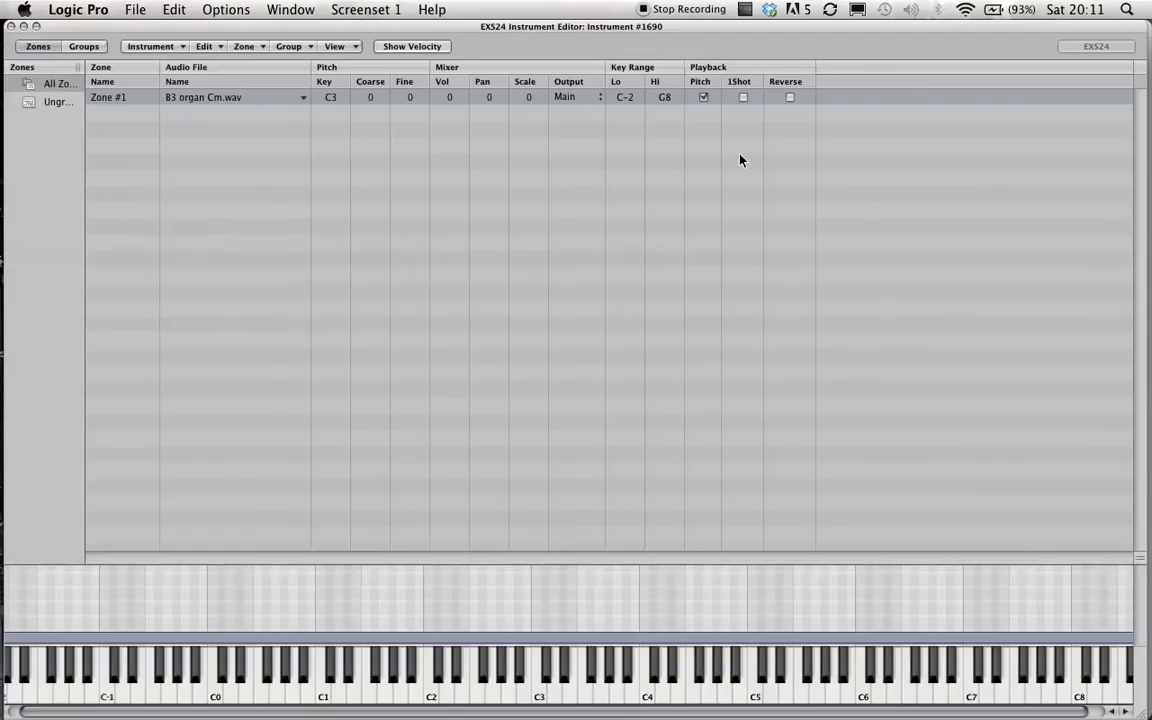
{"action": "double_click", "coordinate": [201, 98]}
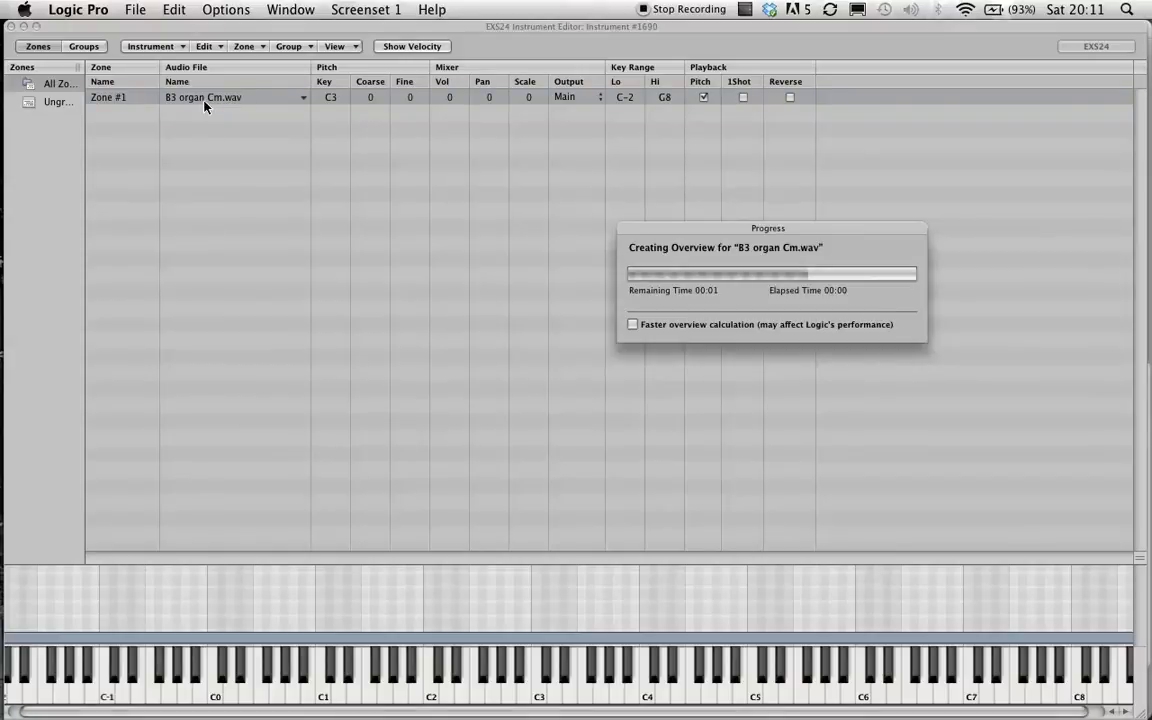
{"action": "left_click_drag", "start_coordinate": [68, 26], "coordinate": [492, 24]}
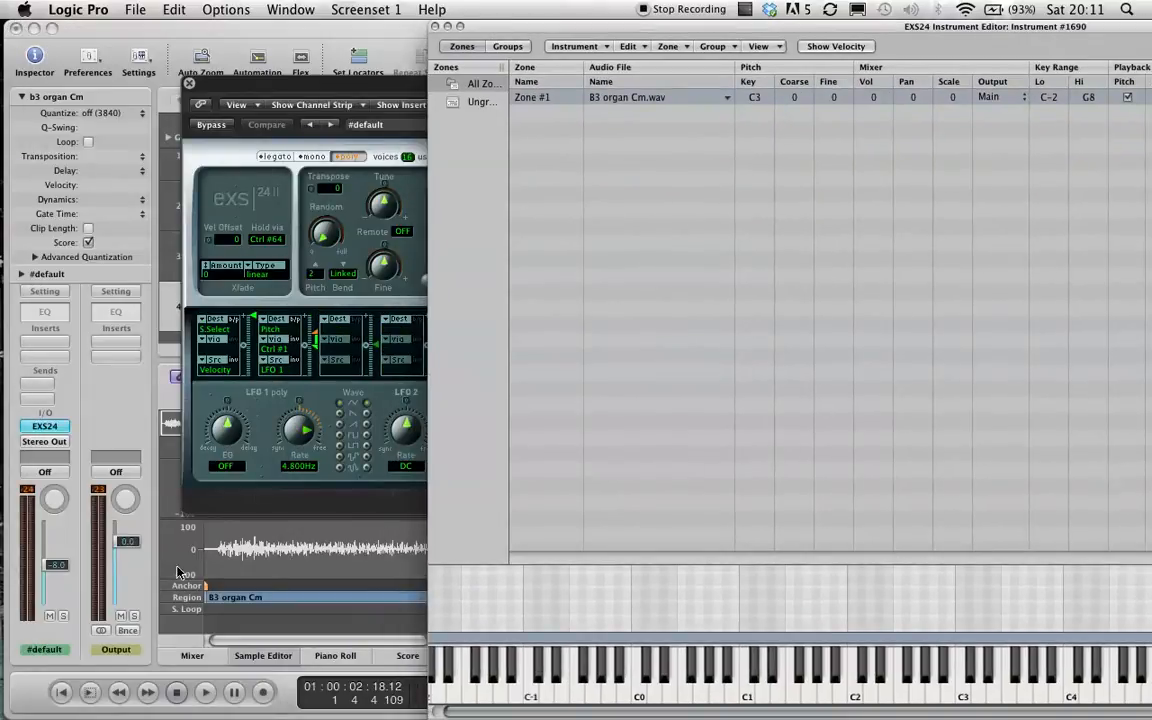
{"action": "left_click", "coordinate": [189, 83]}
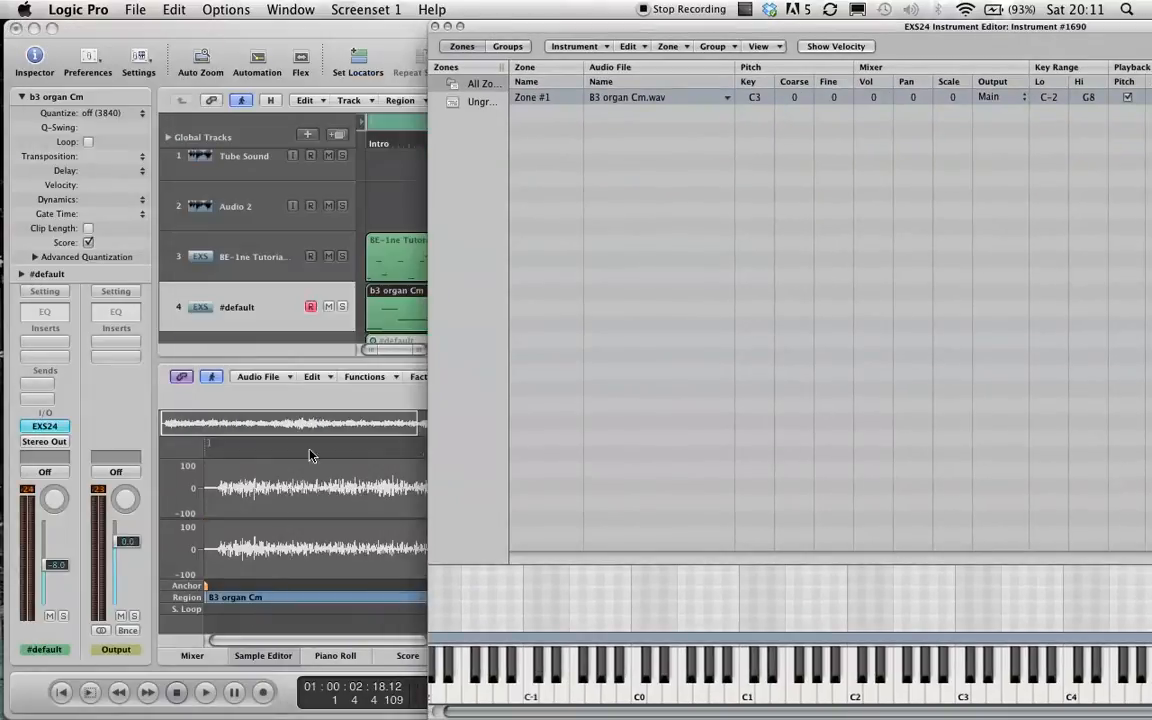
{"action": "left_click", "coordinate": [289, 615]}
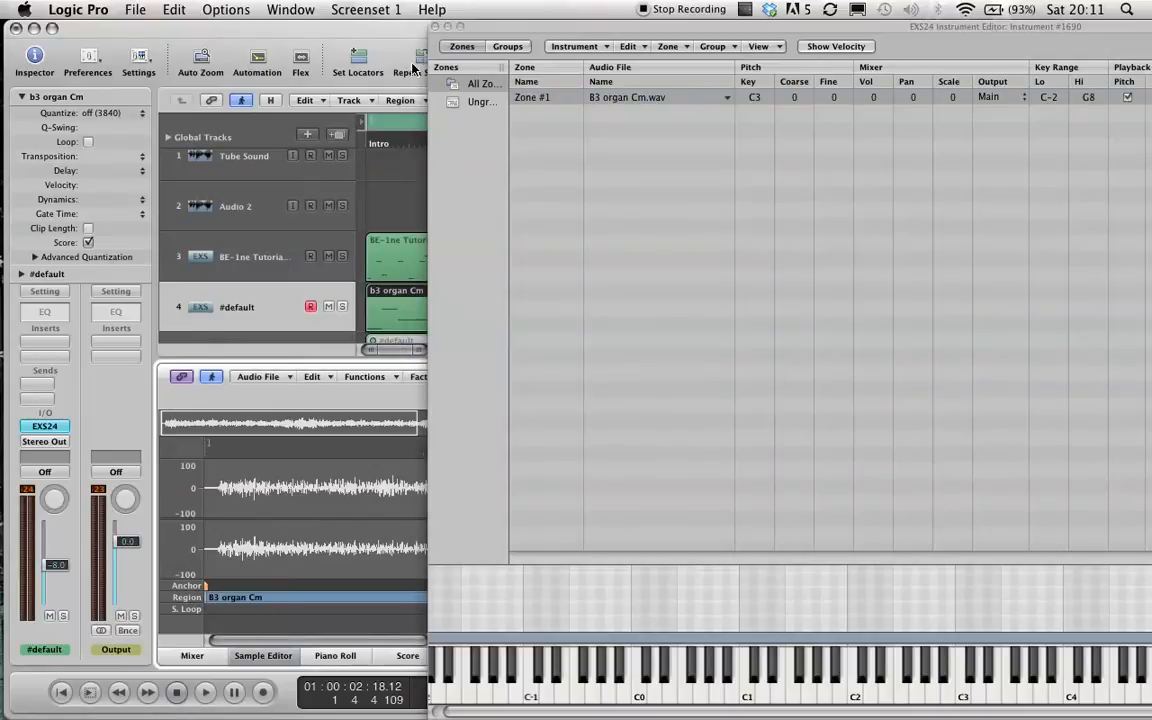
{"action": "left_click", "coordinate": [447, 26]}
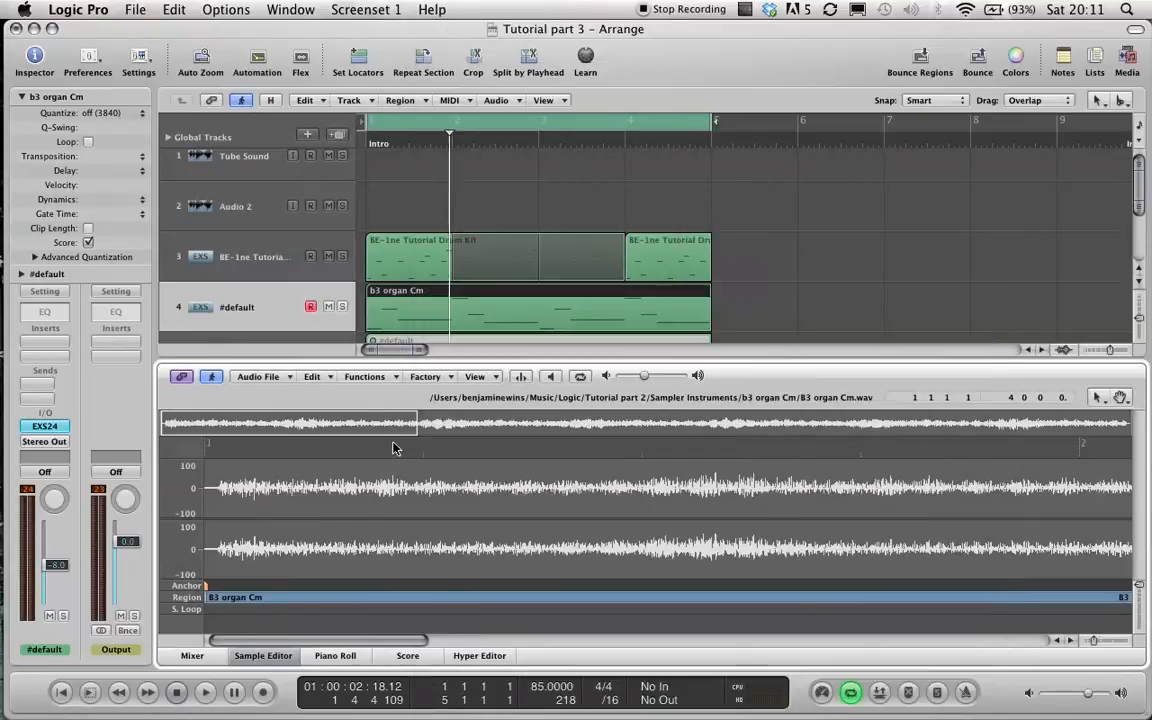
Zoom into the organ waveform and move the sample region's start to where the sound begins.
{"action": "left_click_drag", "start_coordinate": [269, 474], "coordinate": [210, 545]}
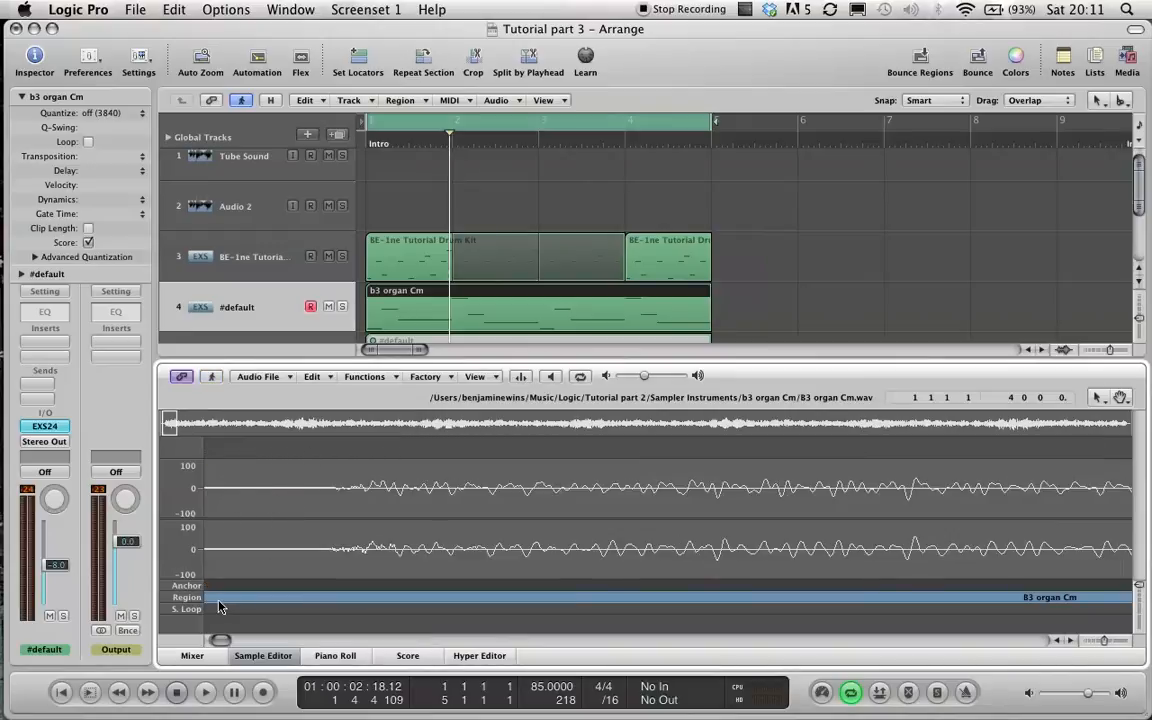
{"action": "left_click_drag", "start_coordinate": [225, 640], "coordinate": [214, 641]}
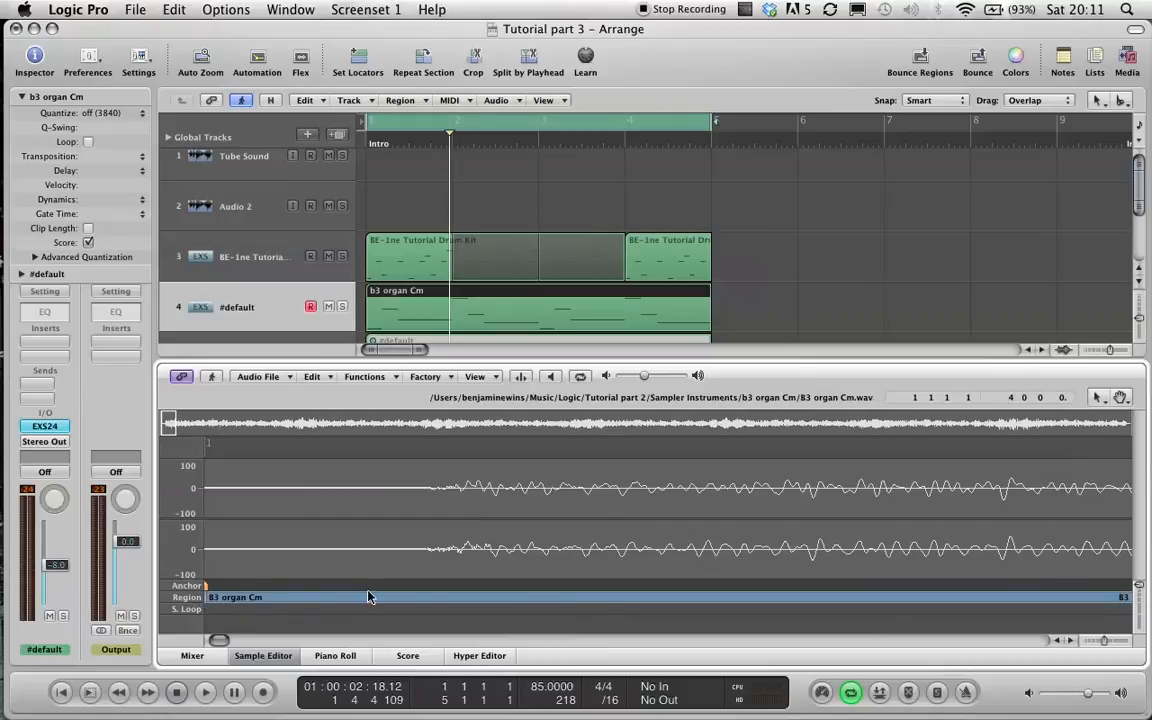
{"action": "left_click_drag", "start_coordinate": [207, 597], "coordinate": [428, 599]}
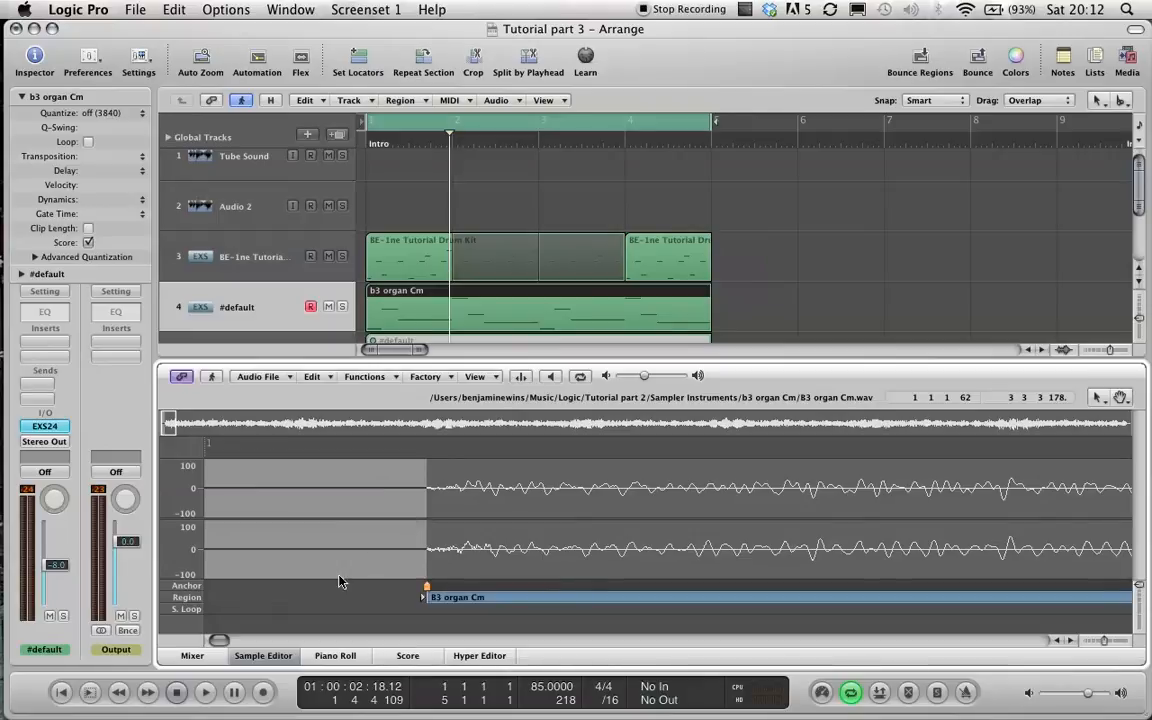
Close the EXS24 instrument editor and play the arrangement to audition the trimmed organ sample.
{"action": "key", "text": "x"}
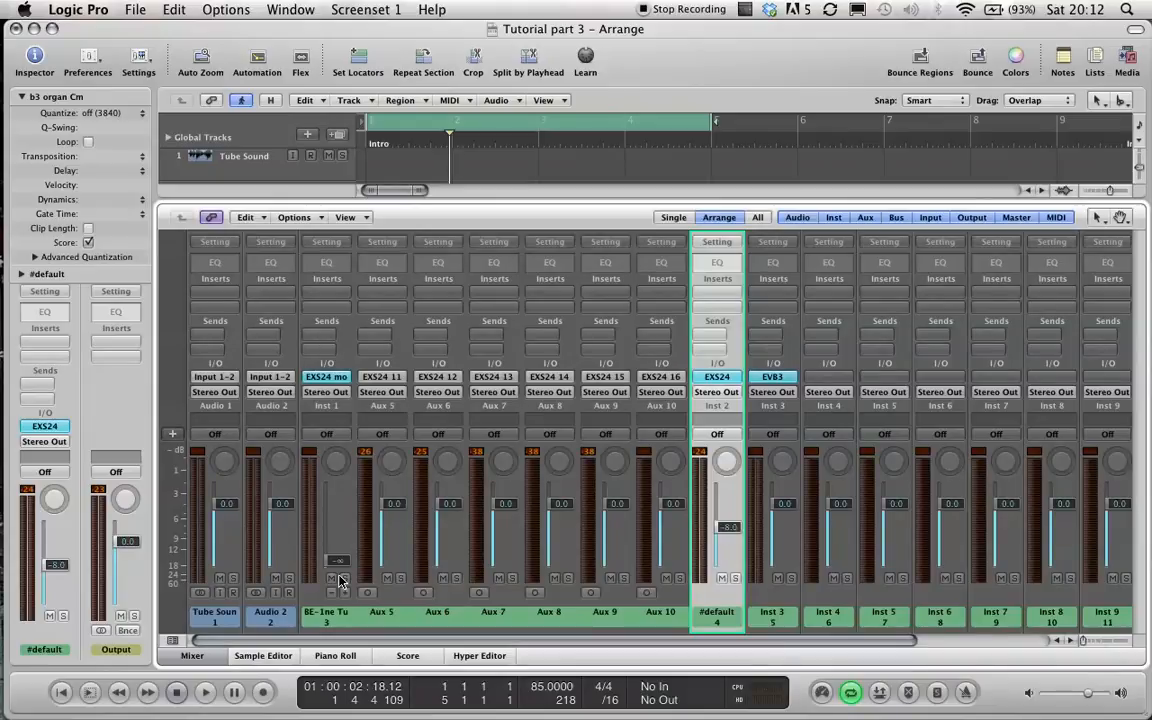
{"action": "key", "text": "x"}
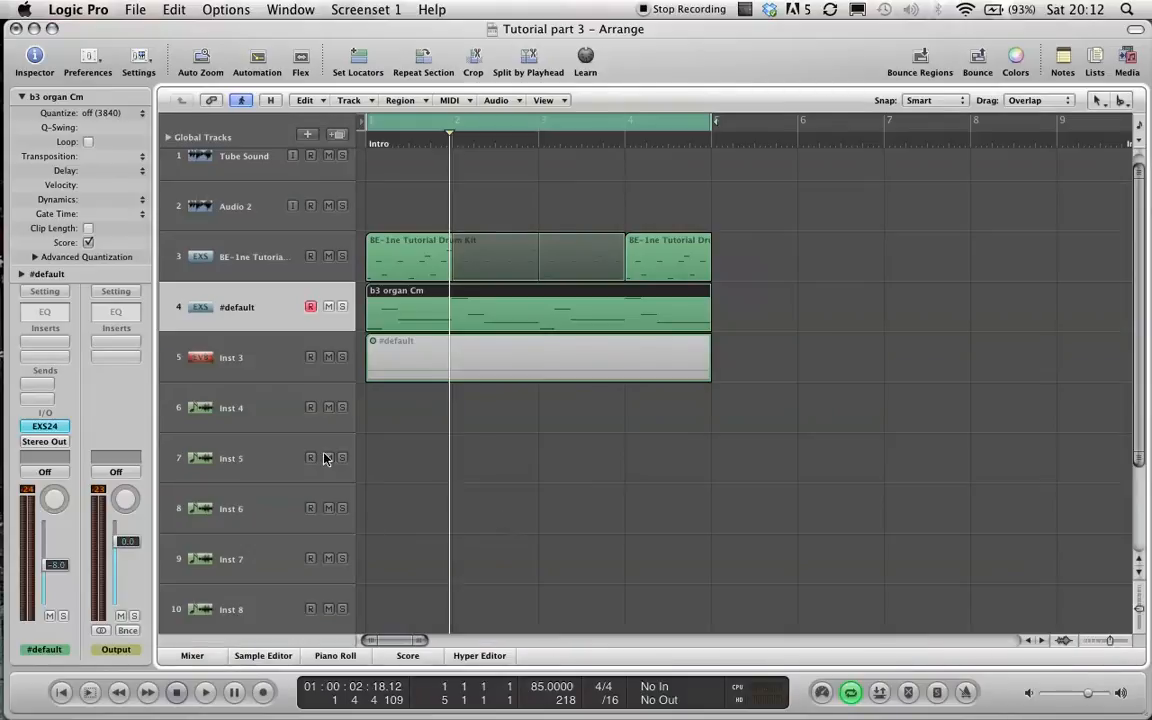
{"action": "mouse_move", "coordinate": [10, 678]}
{"action": "left_click", "coordinate": [24, 705]}
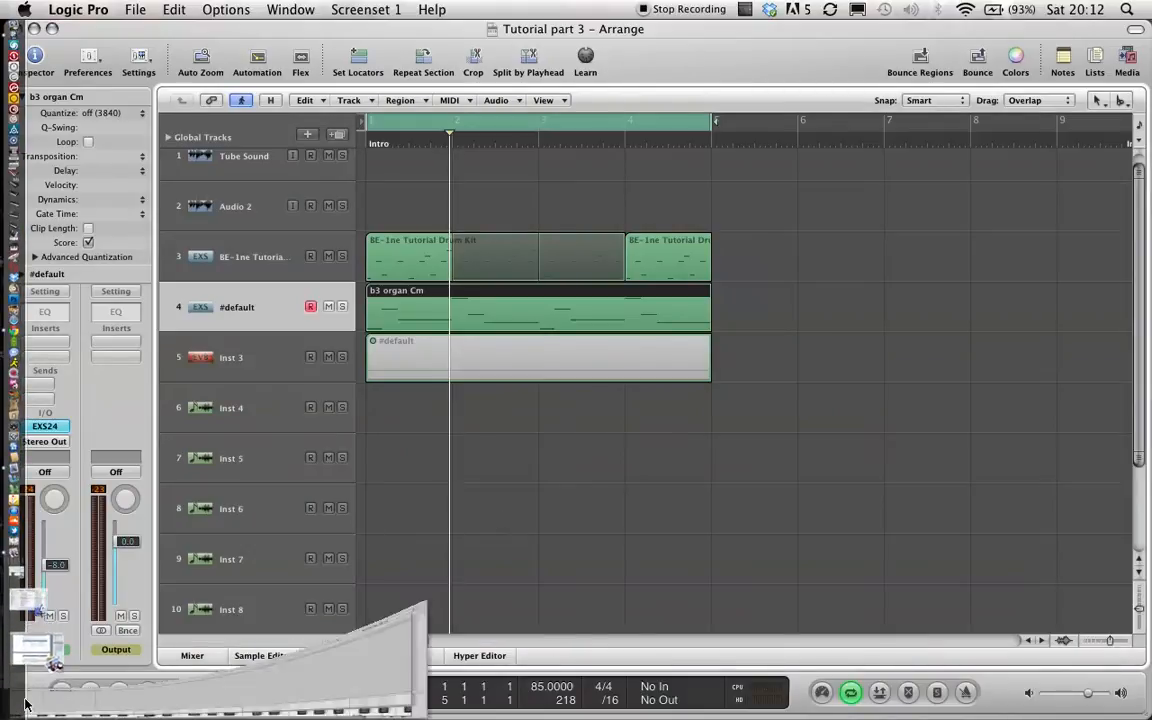
{"action": "left_click_drag", "start_coordinate": [550, 30], "coordinate": [185, 35]}
{"action": "left_click", "coordinate": [57, 27]}
{"action": "left_click", "coordinate": [748, 117]}
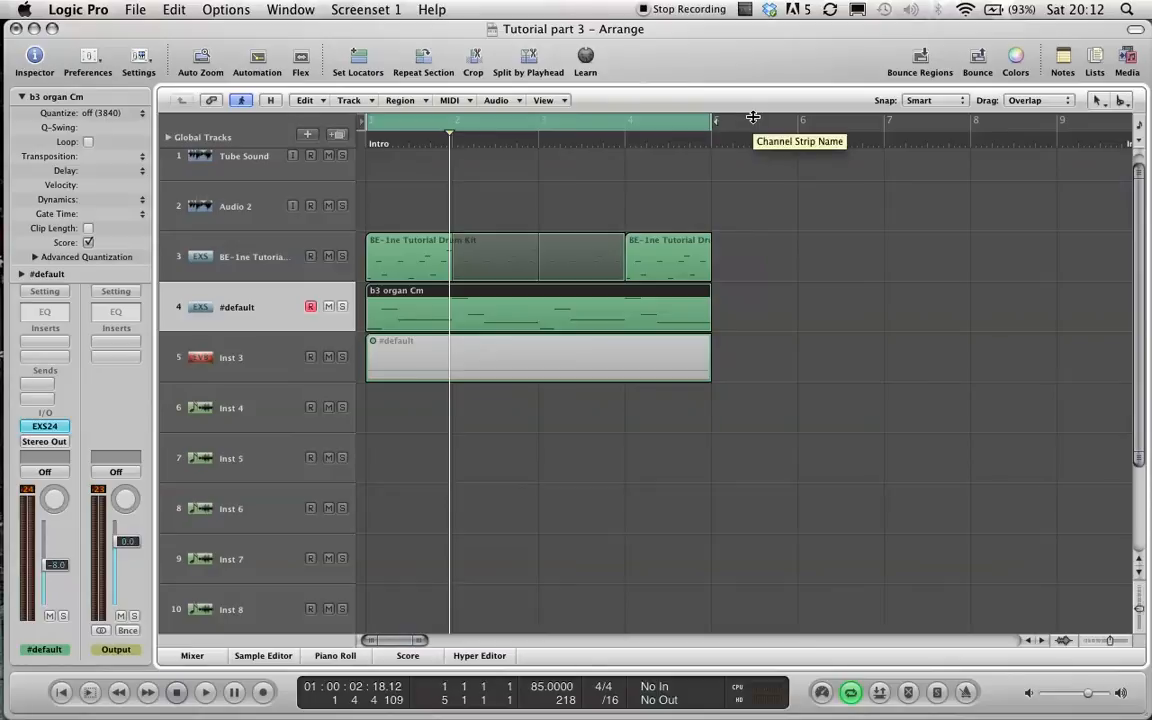
{"action": "key", "text": "space"}
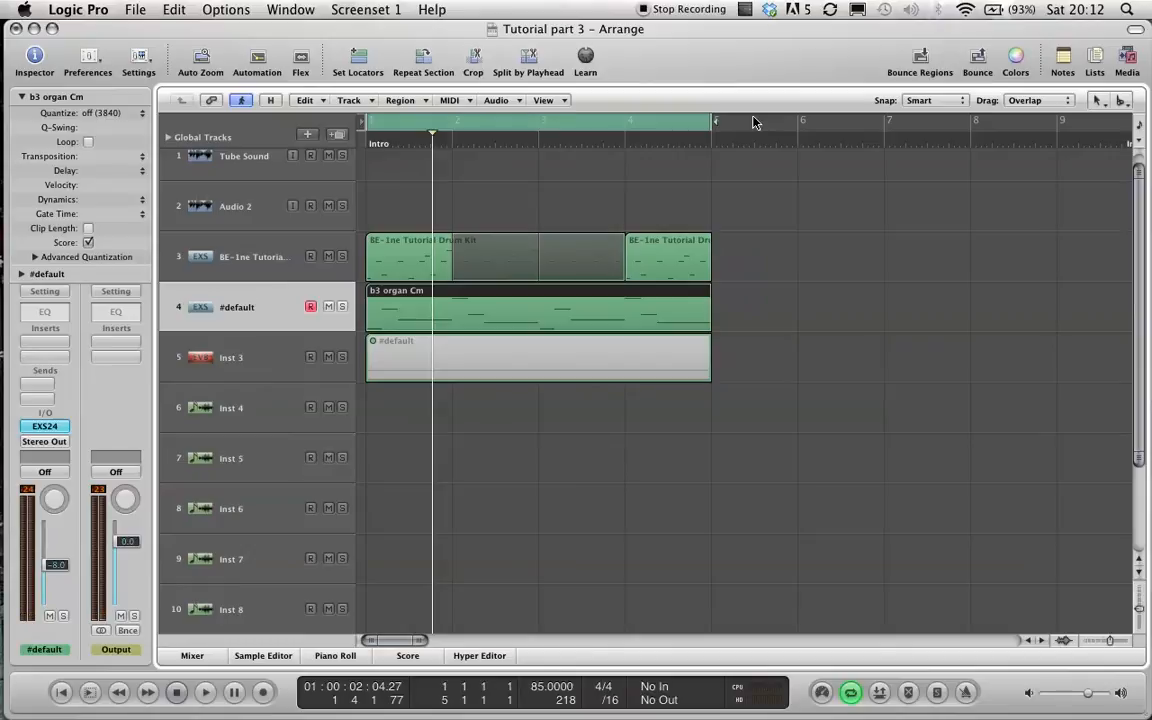
{"action": "key", "text": "space"}
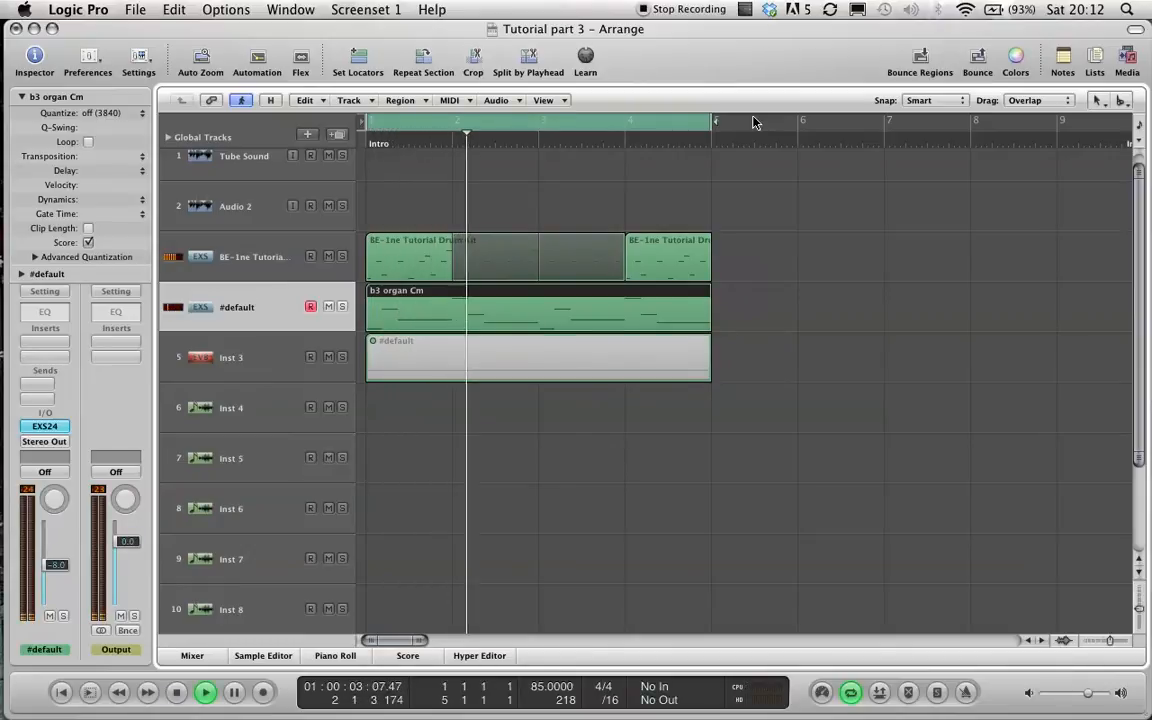
Delete the empty #default region on track 5.
{"action": "key", "text": "ctrl+Left"}
{"action": "key", "text": "ctrl+Up"}
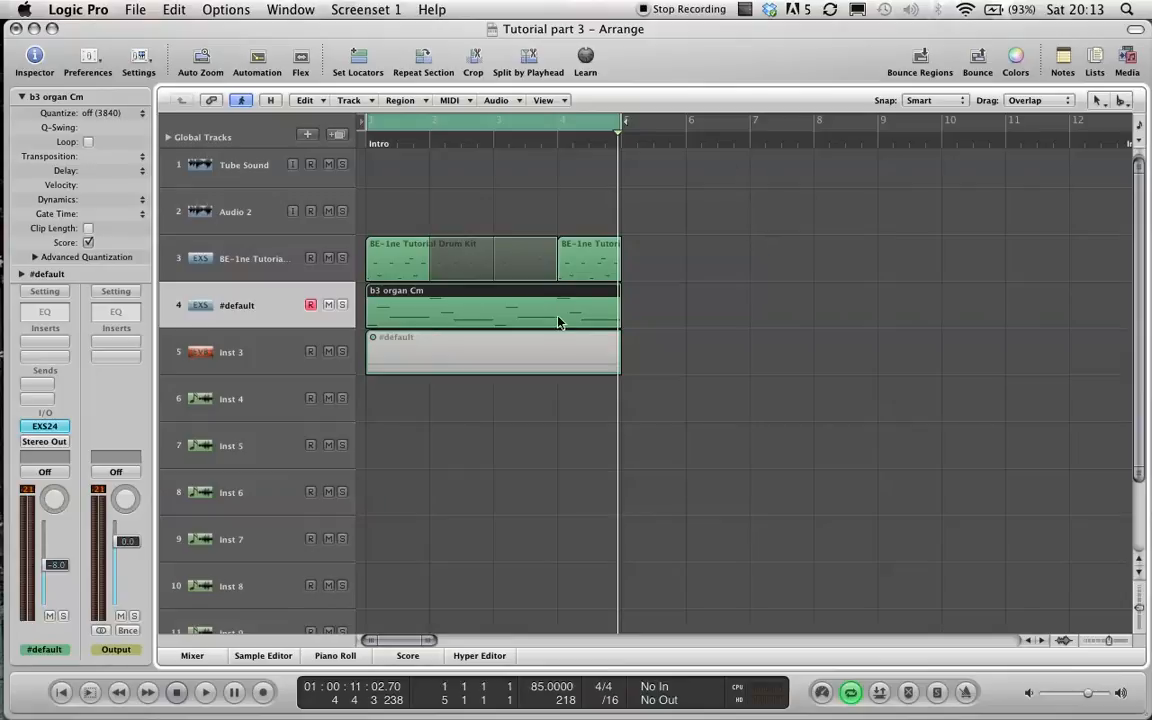
{"action": "key", "text": "Delete"}
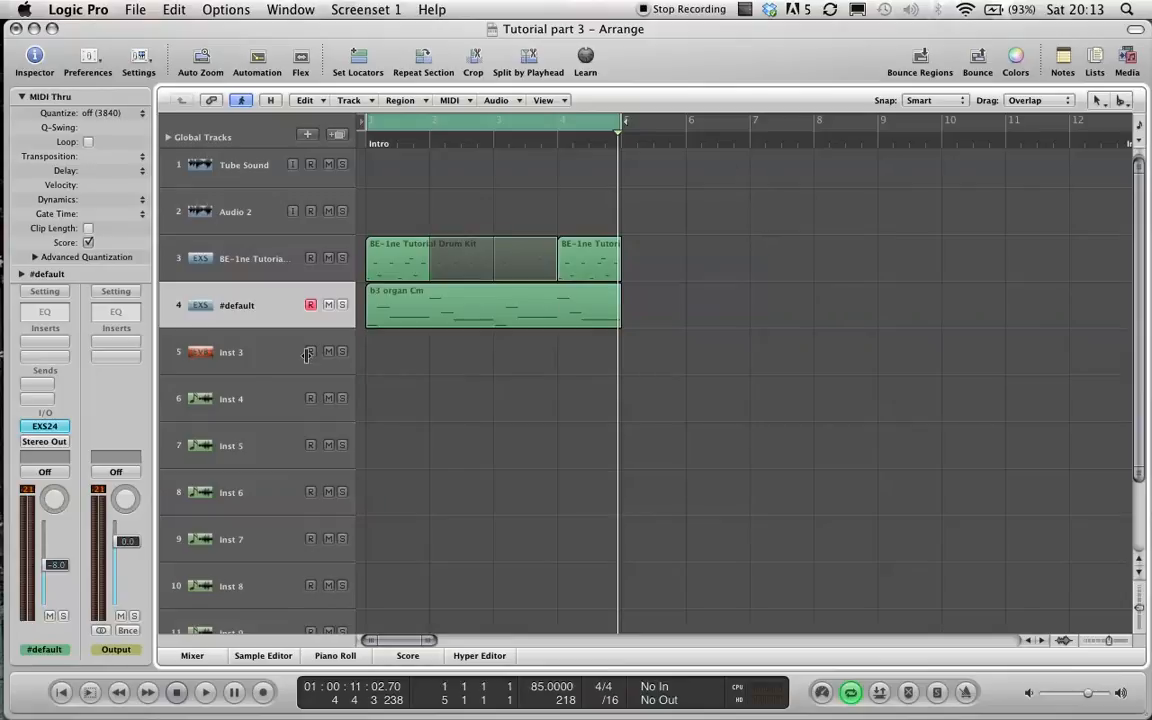
Remove the instrument plug-in from the Inst 3 track.
{"action": "left_click", "coordinate": [247, 370]}
{"action": "left_click", "coordinate": [44, 426]}
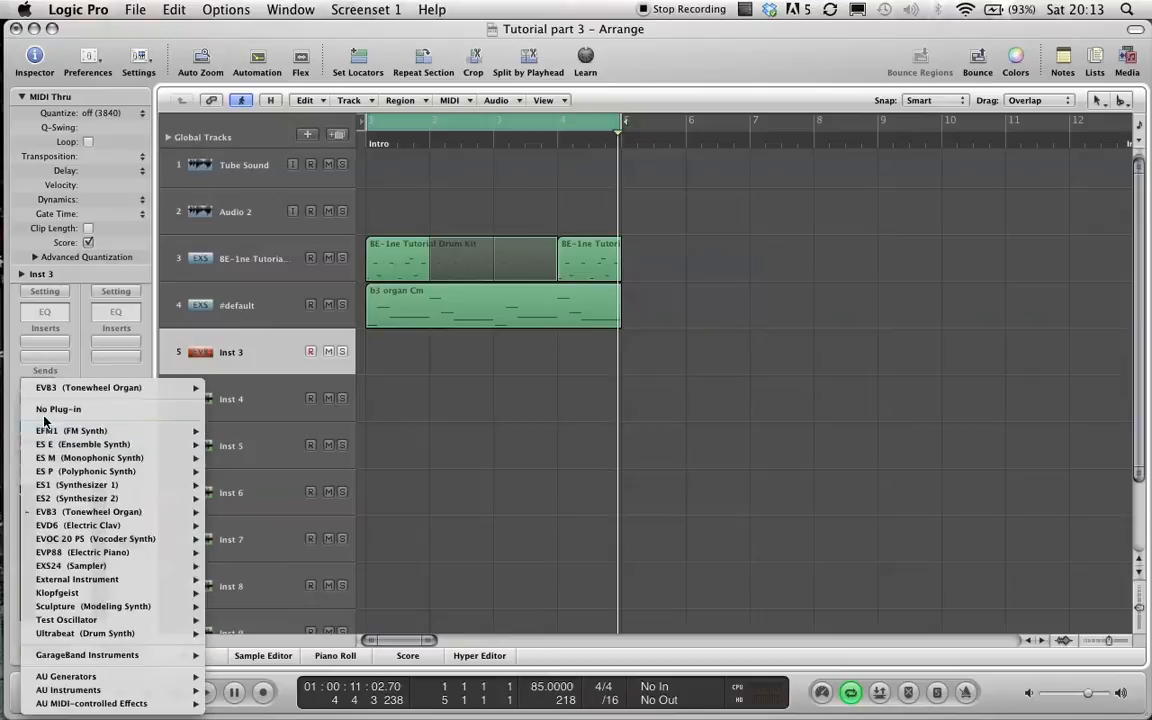
{"action": "left_click", "coordinate": [46, 411]}
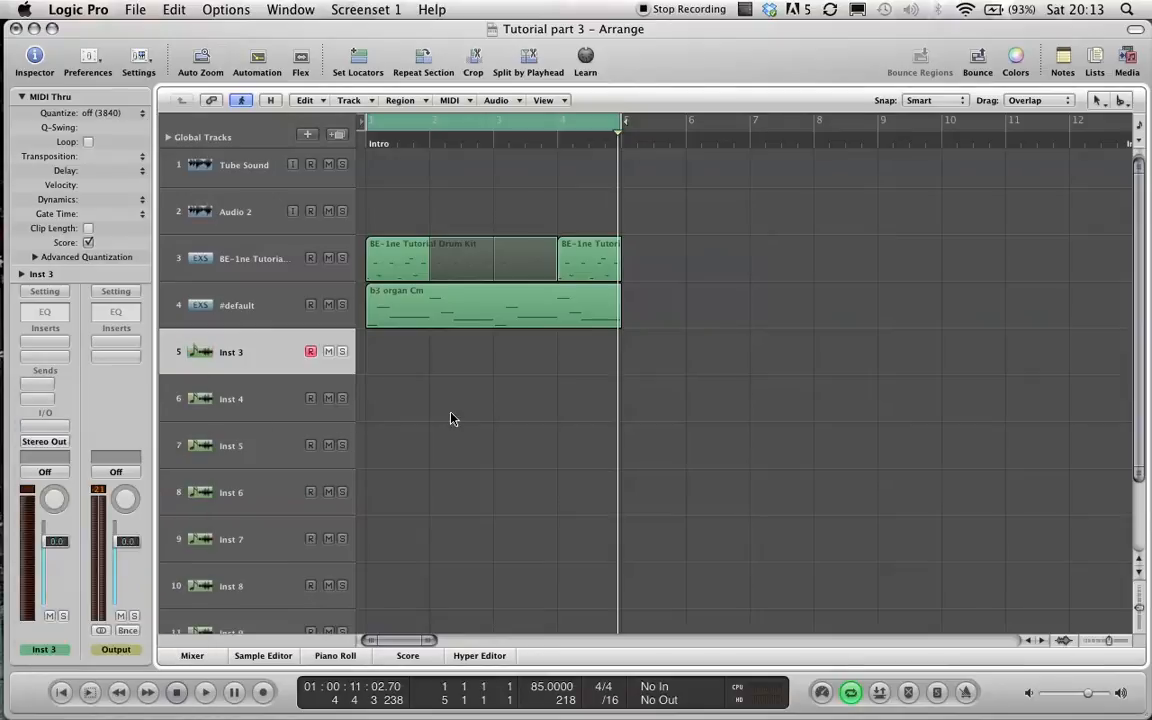
Save the project as Tutorial part 4.logic, replacing the existing file.
{"action": "left_click", "coordinate": [133, 10]}
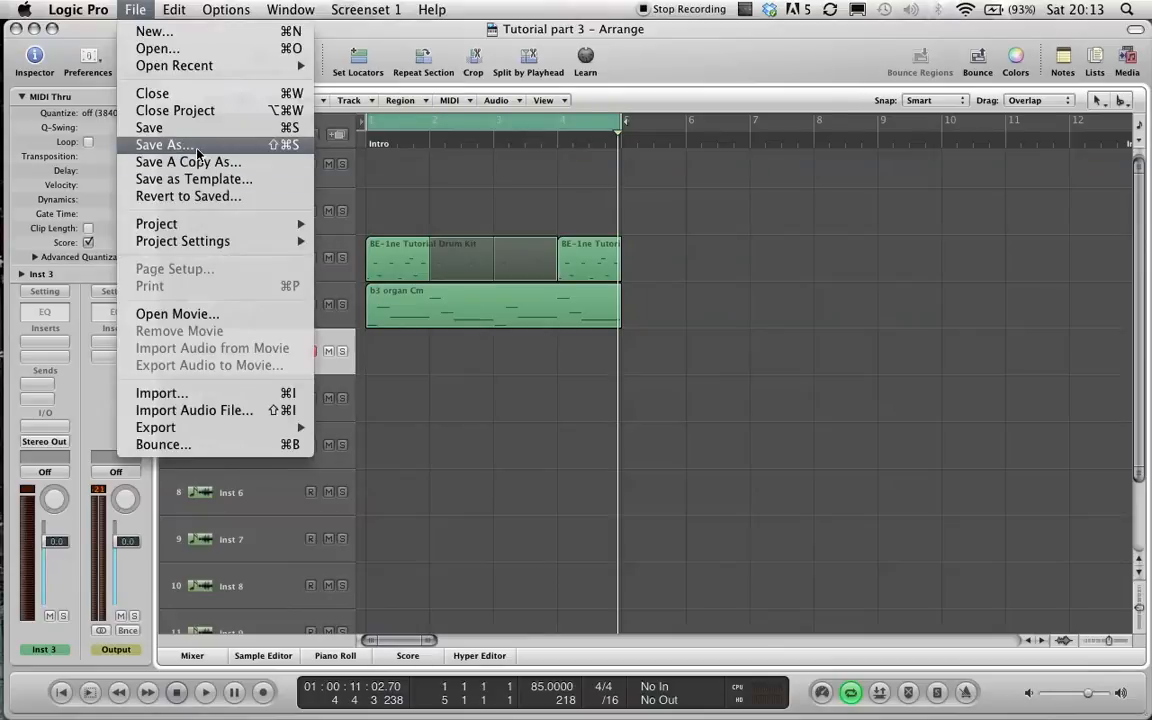
{"action": "left_click", "coordinate": [197, 146]}
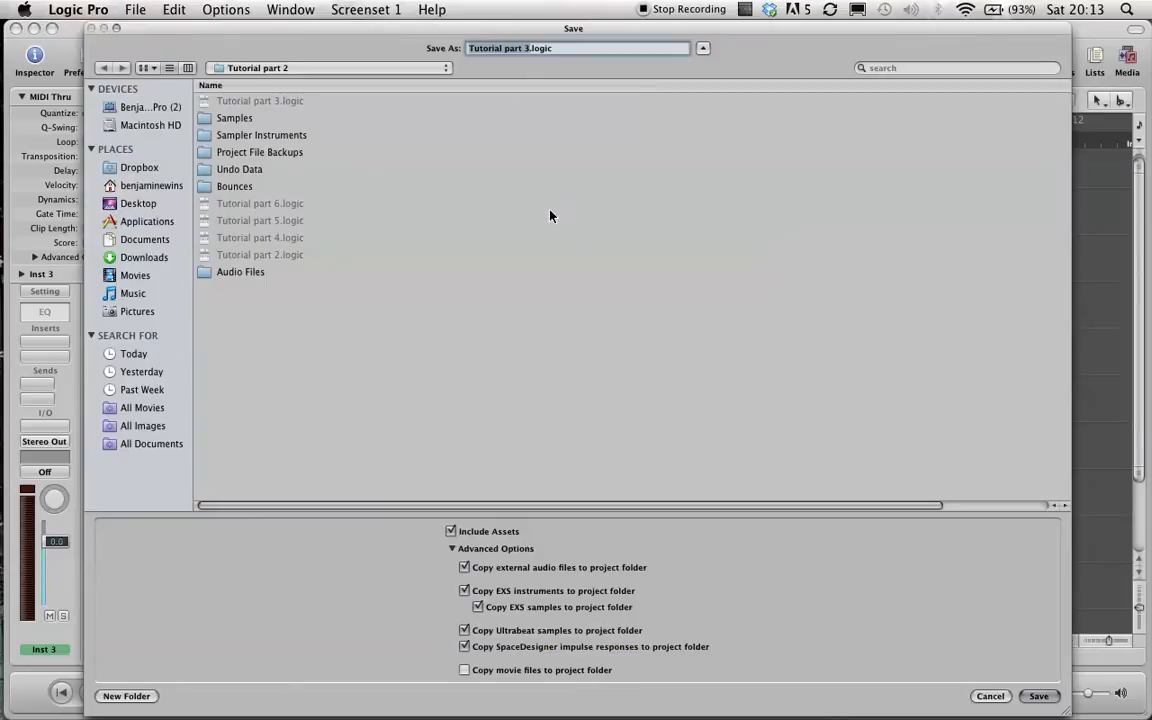
{"action": "left_click", "coordinate": [523, 48]}
{"action": "key", "text": "Delete"}
{"action": "type", "text": "4"}
{"action": "key", "text": "Return"}
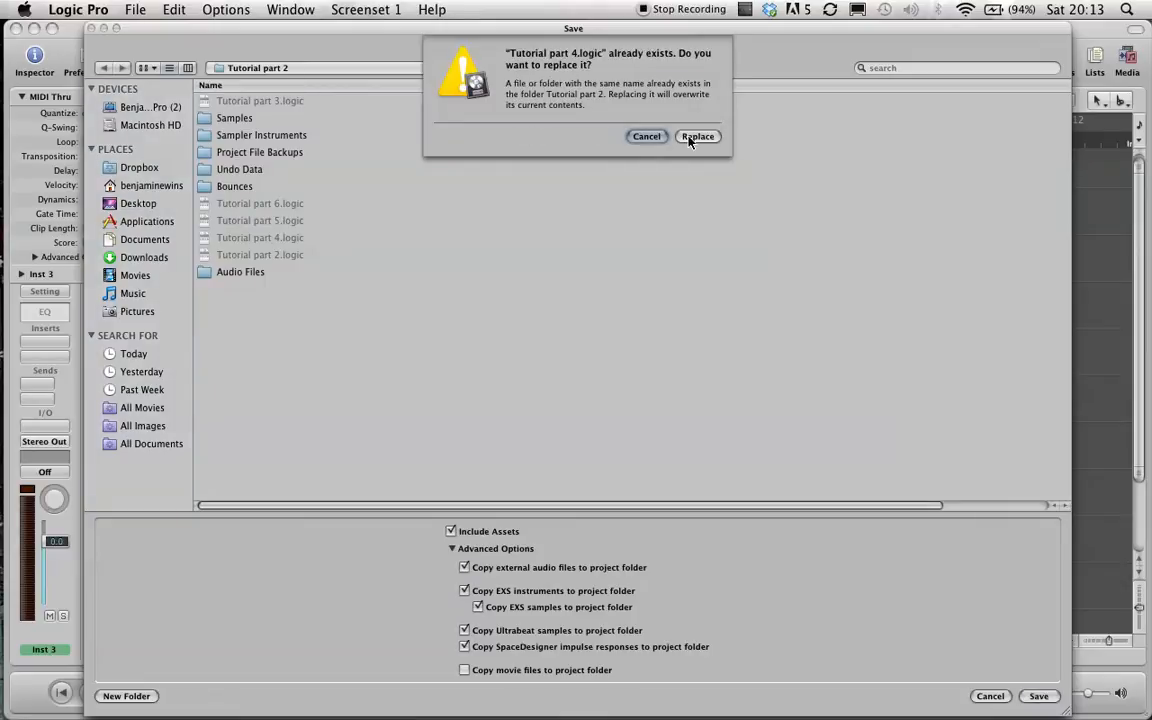
{"action": "left_click", "coordinate": [697, 104]}
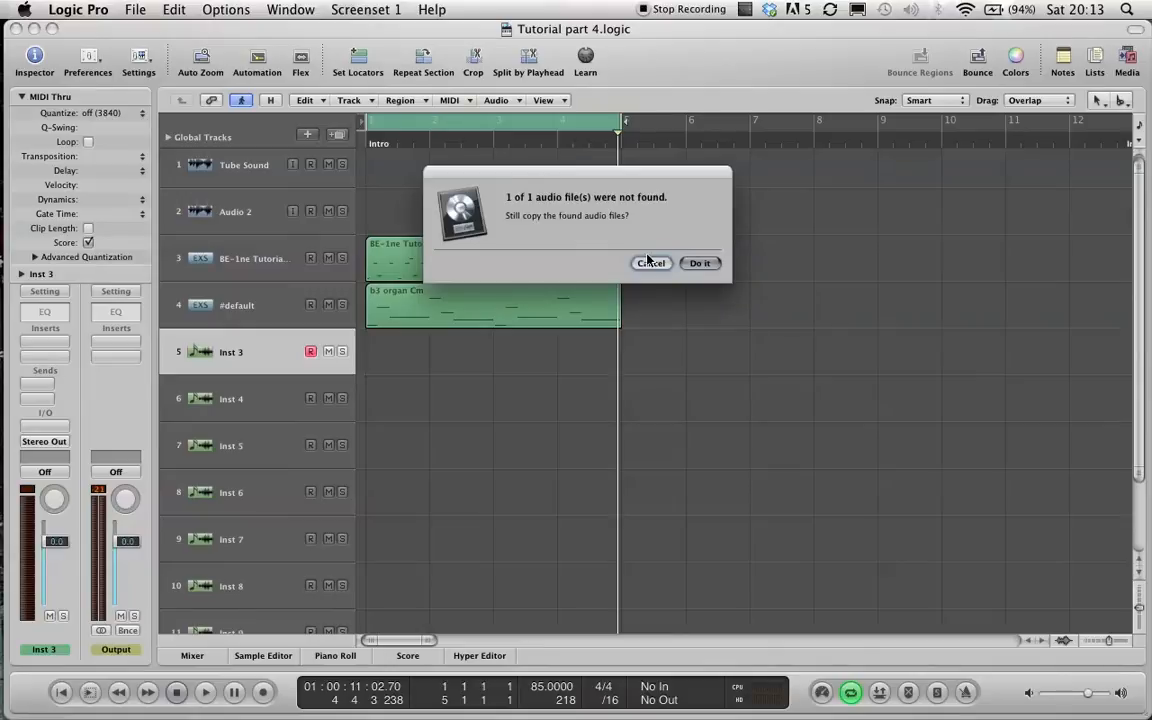
{"action": "left_click", "coordinate": [630, 243]}
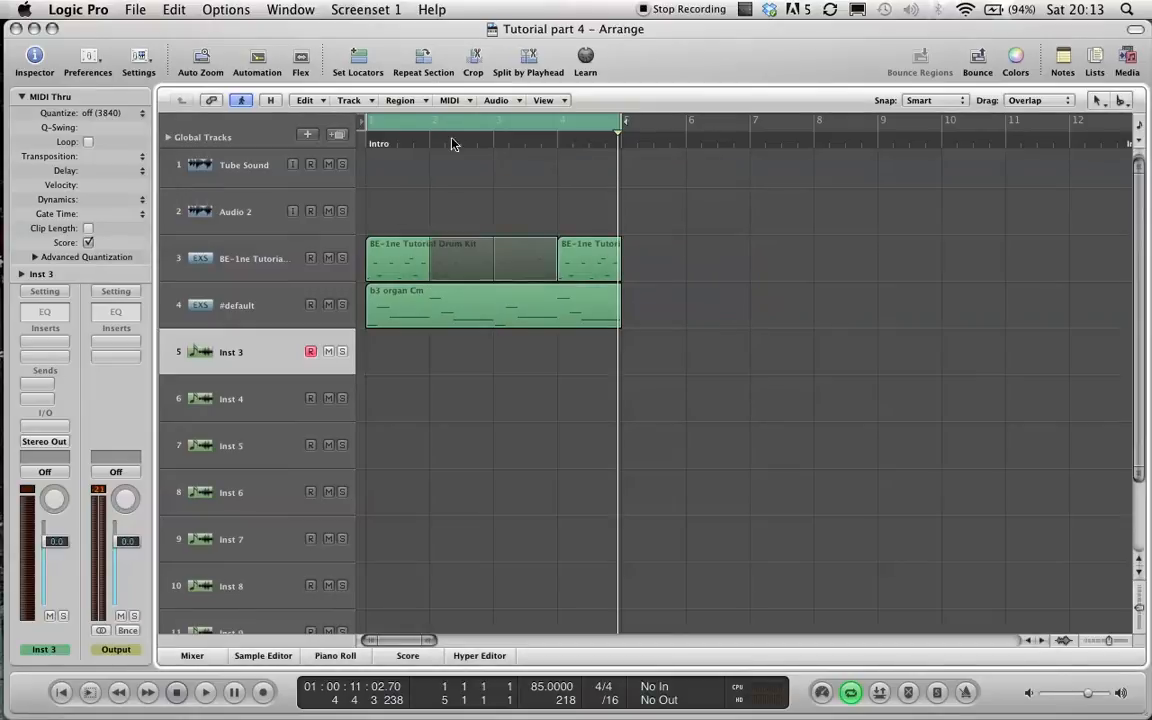
{"action": "key", "text": "Return"}
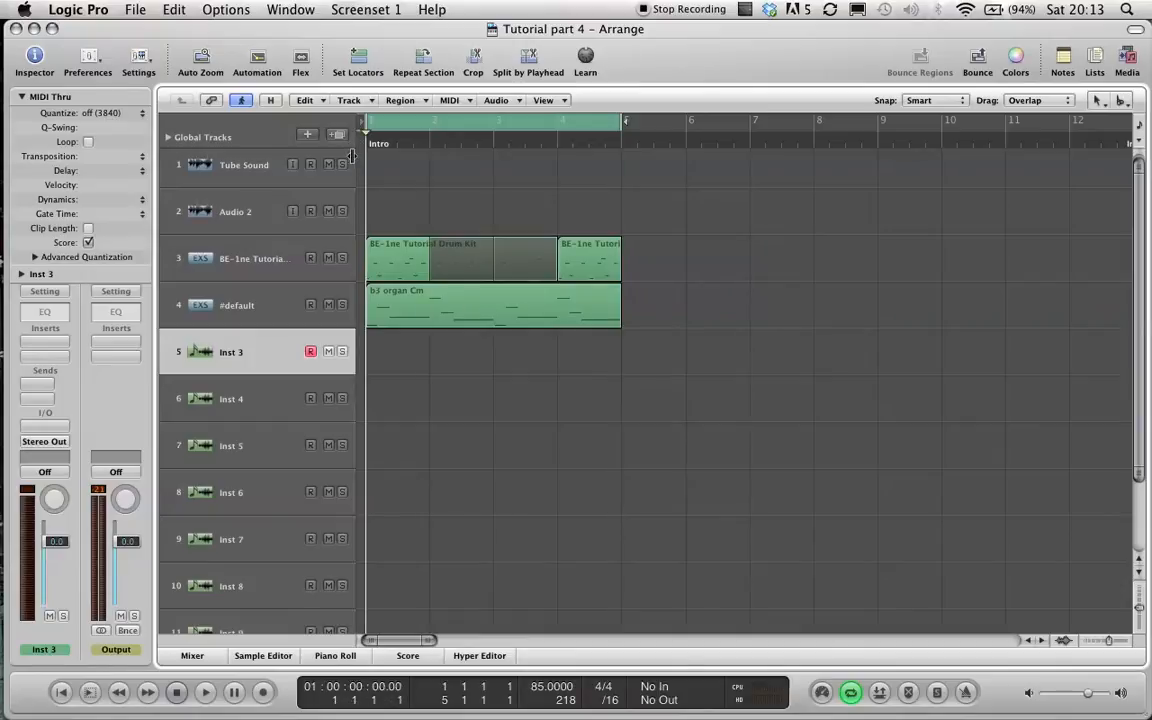